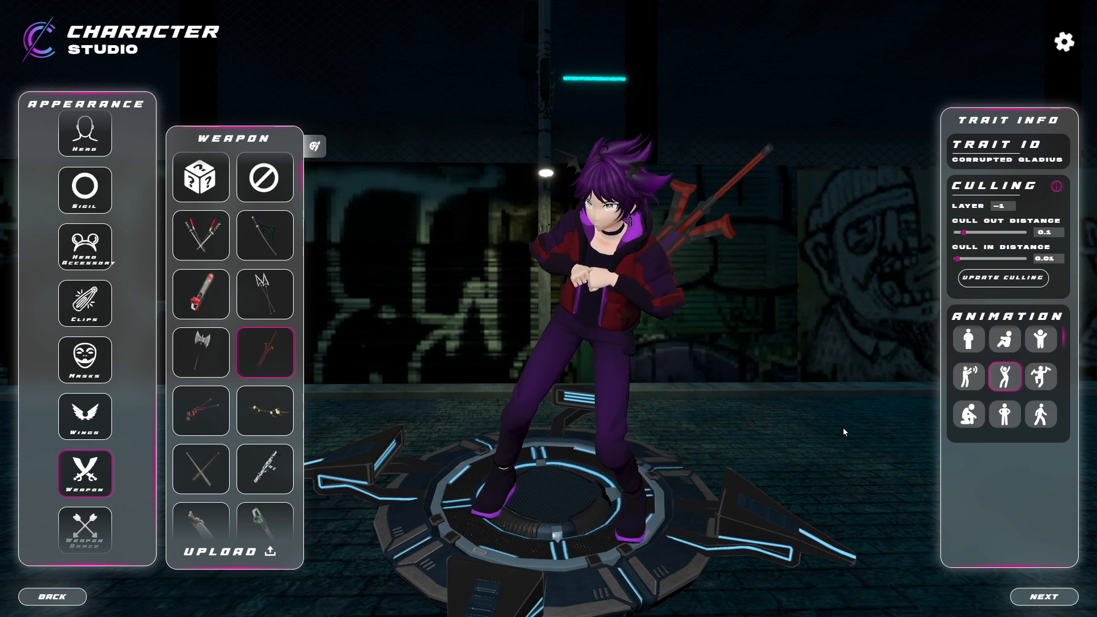
- Continue past the Character Studio appearance page with the Corrupted Gladius weapon selected
{"action": "left_click", "coordinate": [1044, 596]}
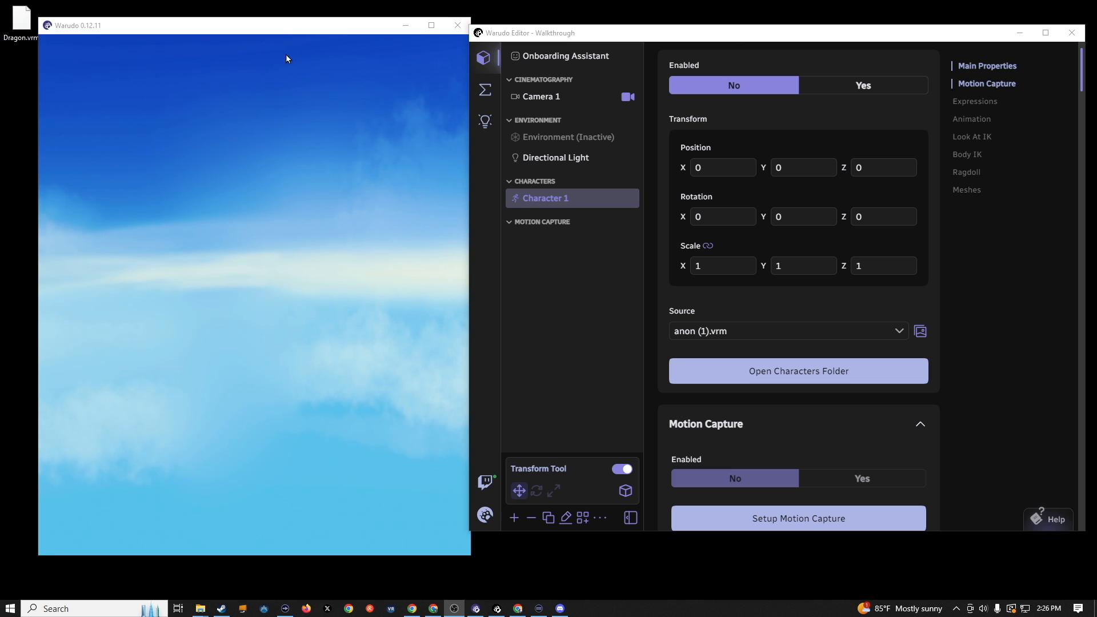
- Switch to Warudo, reposition its editor window and enlarge the preview window across most of the desktop
{"action": "left_click_drag", "start_coordinate": [273, 26], "coordinate": [245, 28]}
{"action": "left_click_drag", "start_coordinate": [782, 16], "coordinate": [759, 34]}
{"action": "left_click_drag", "start_coordinate": [767, 33], "coordinate": [758, 46]}
{"action": "left_click_drag", "start_coordinate": [758, 46], "coordinate": [763, 30]}
{"action": "left_click_drag", "start_coordinate": [444, 19], "coordinate": [1053, 145]}
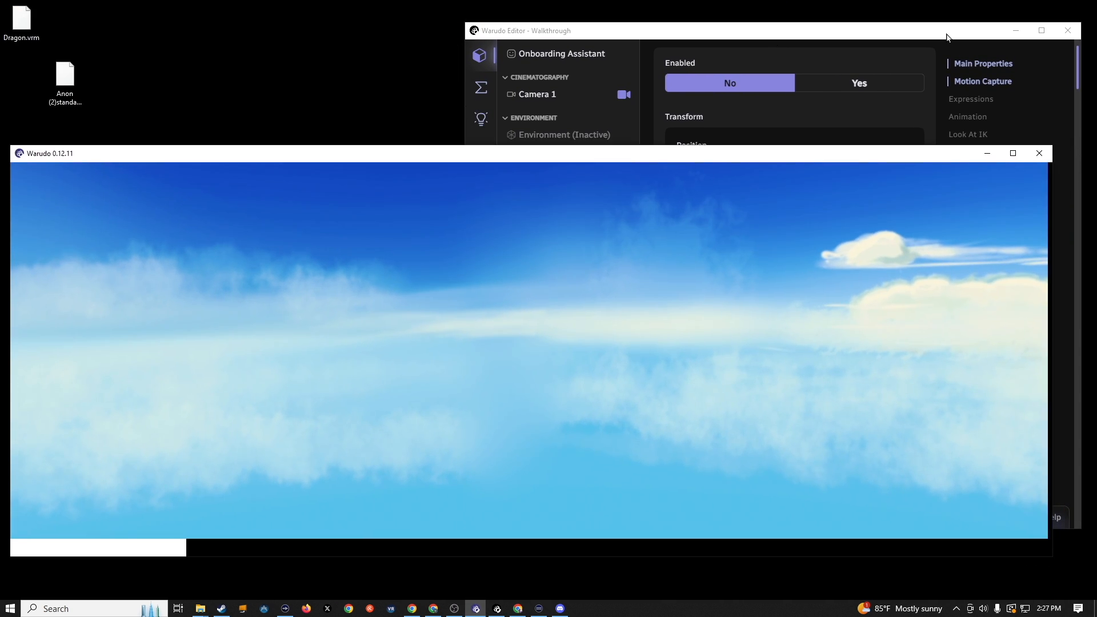
- Close the editor window and relaunch the editor from the Warudo preview window
{"action": "left_click", "coordinate": [947, 37]}
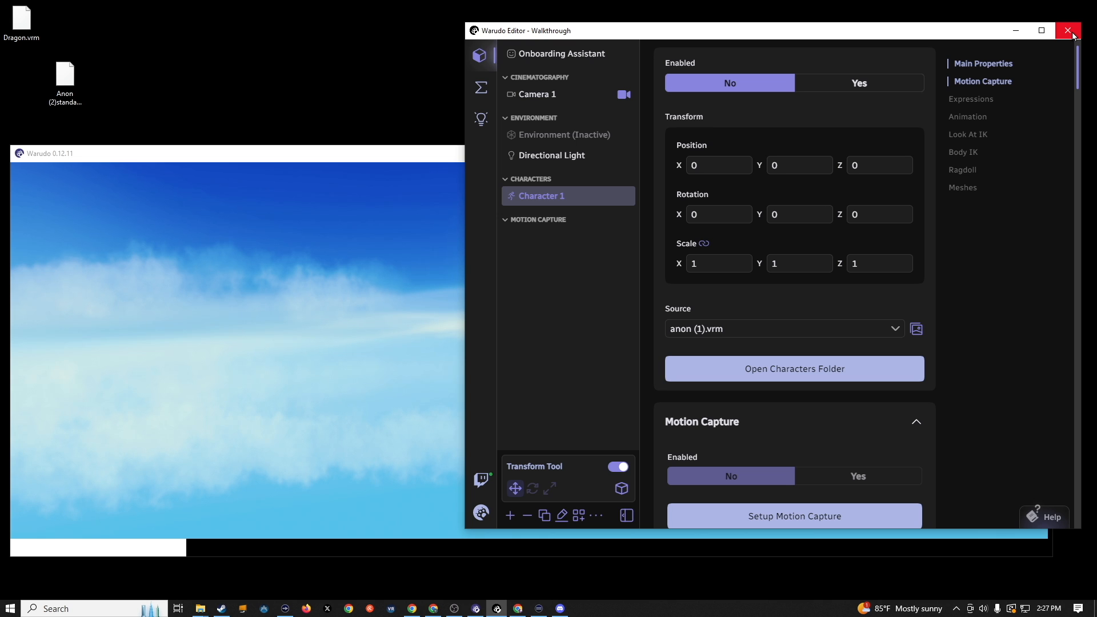
{"action": "left_click", "coordinate": [1068, 31]}
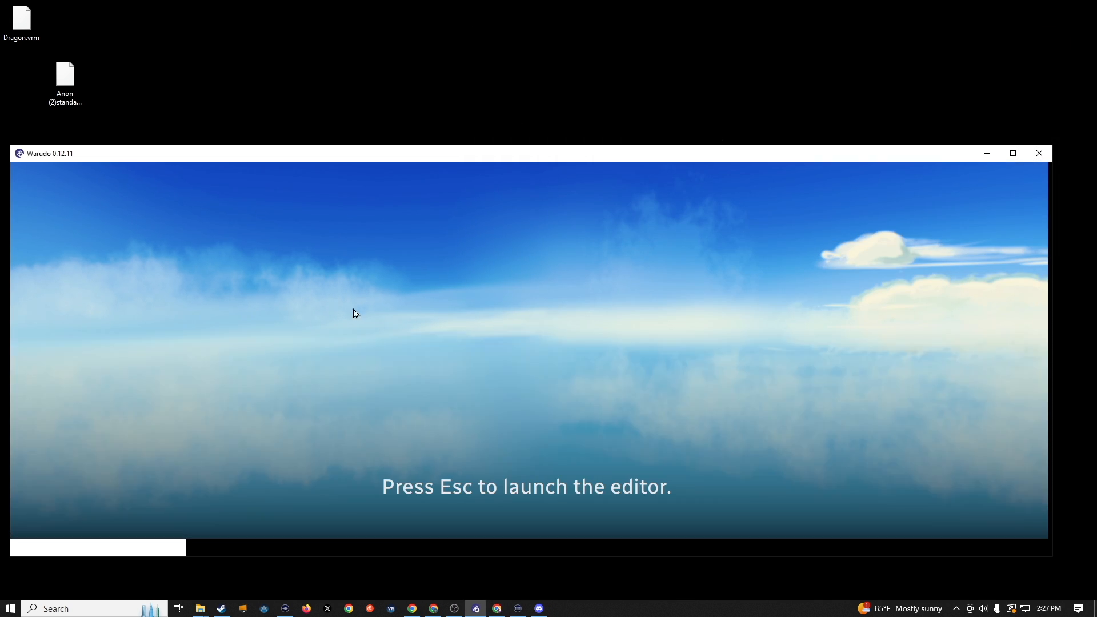
{"action": "key", "text": "Escape"}
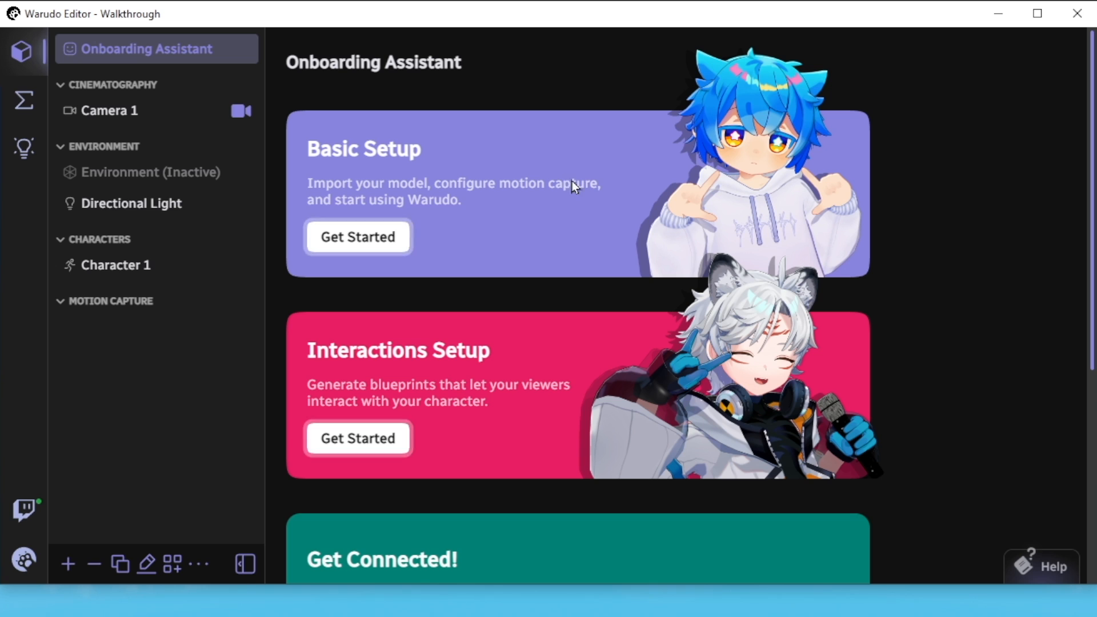
- Look over the Onboarding Assistant and create a new scene named "face tracking"
{"action": "scroll", "coordinate": [570, 188], "scroll_direction": "down", "scroll_amount": 2}
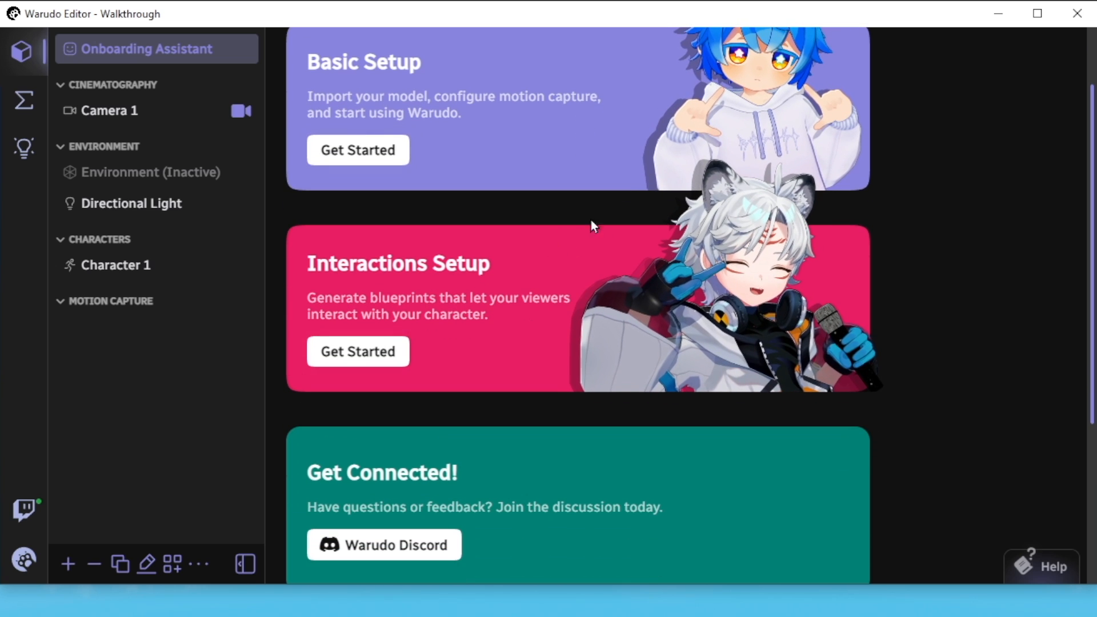
{"action": "scroll", "coordinate": [536, 217], "scroll_direction": "down", "scroll_amount": 2}
{"action": "scroll", "coordinate": [536, 217], "scroll_direction": "down", "scroll_amount": 2}
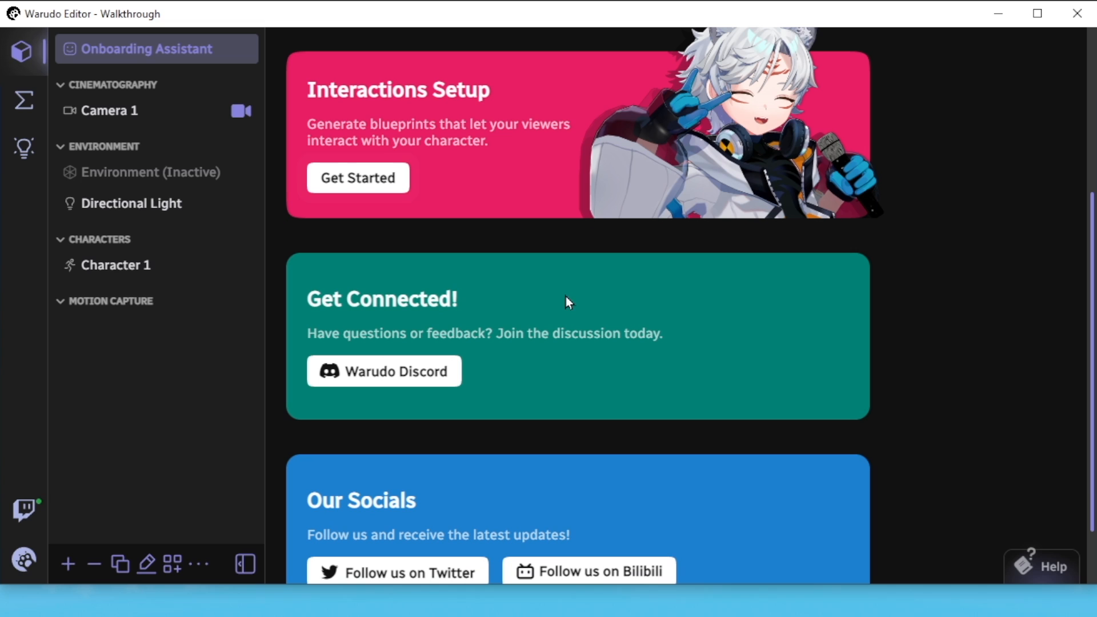
{"action": "scroll", "coordinate": [564, 297], "scroll_direction": "down", "scroll_amount": 2}
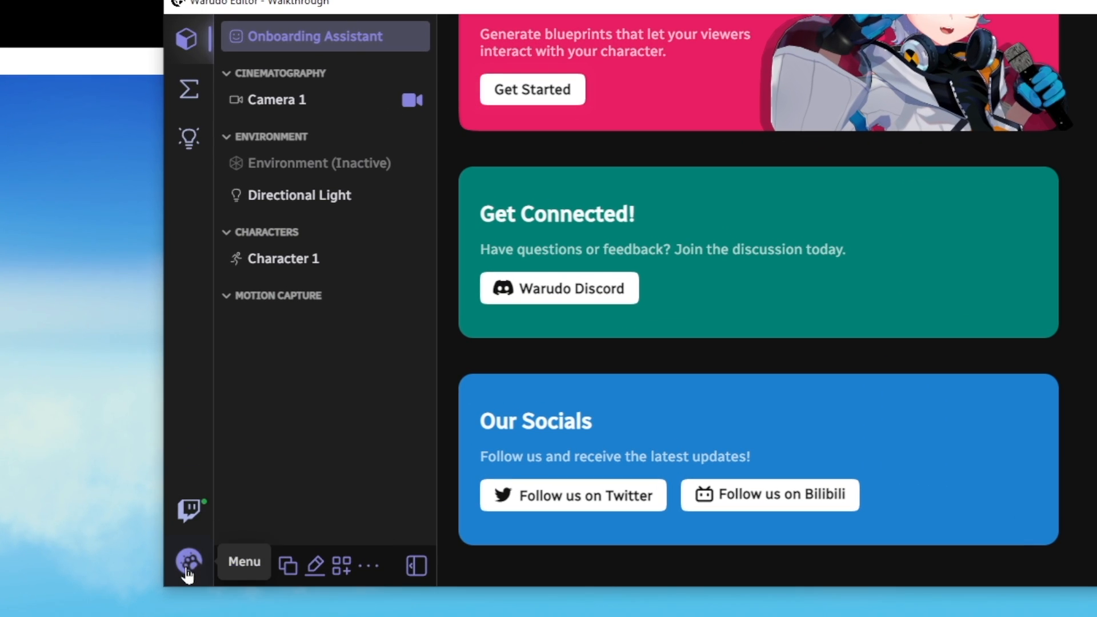
{"action": "left_click", "coordinate": [201, 478]}
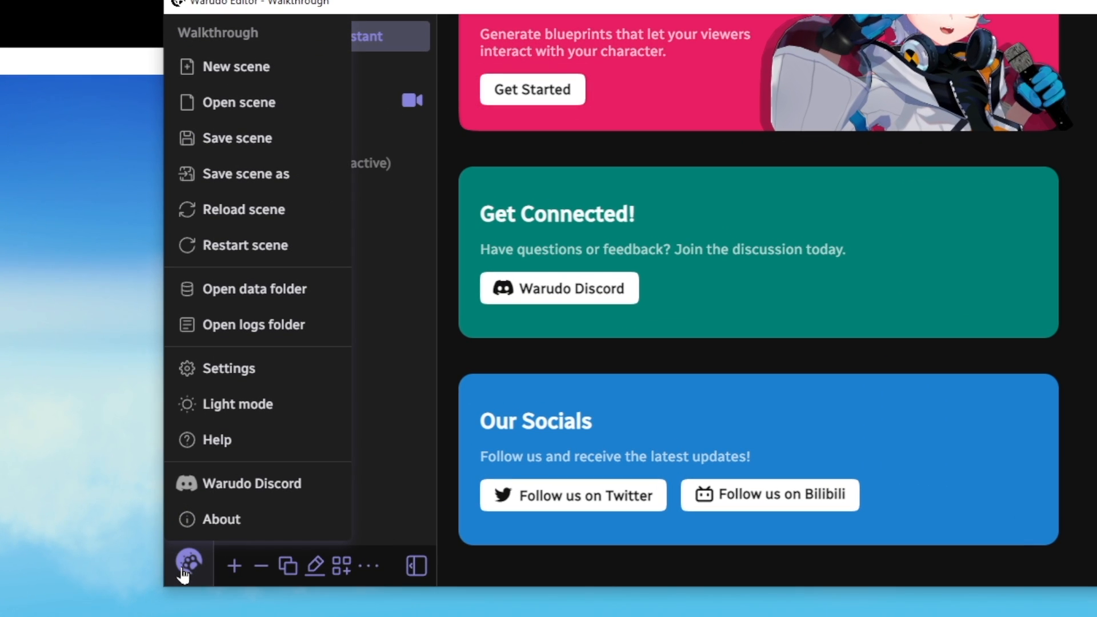
{"action": "left_click", "coordinate": [252, 72]}
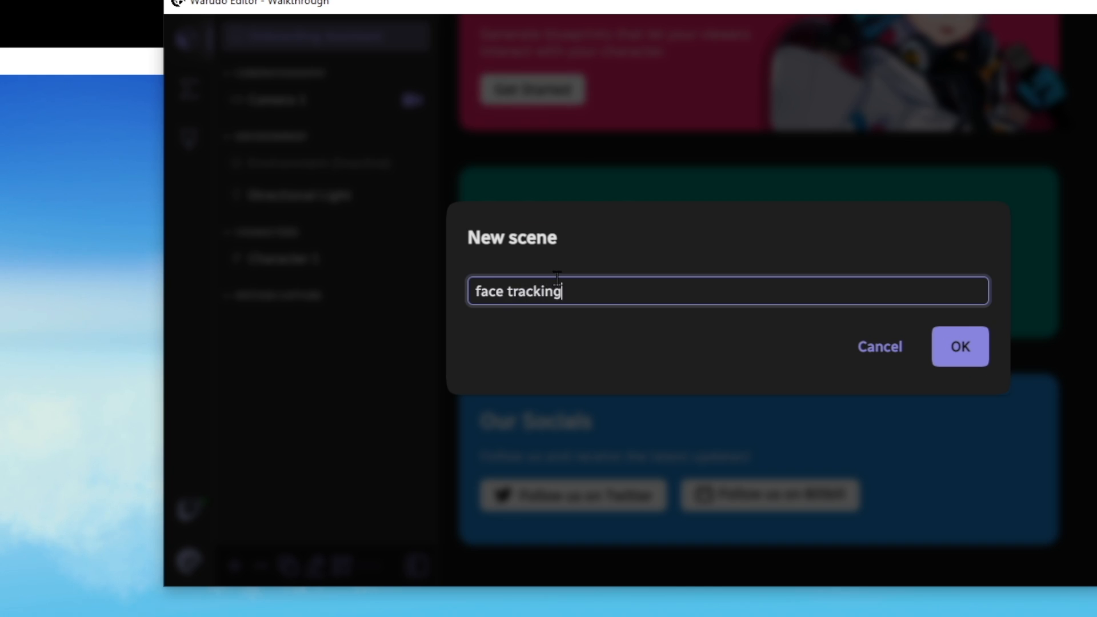
{"action": "key", "text": "Return"}
- Switch the editor to light mode and back to dark mode
{"action": "left_click", "coordinate": [189, 563]}
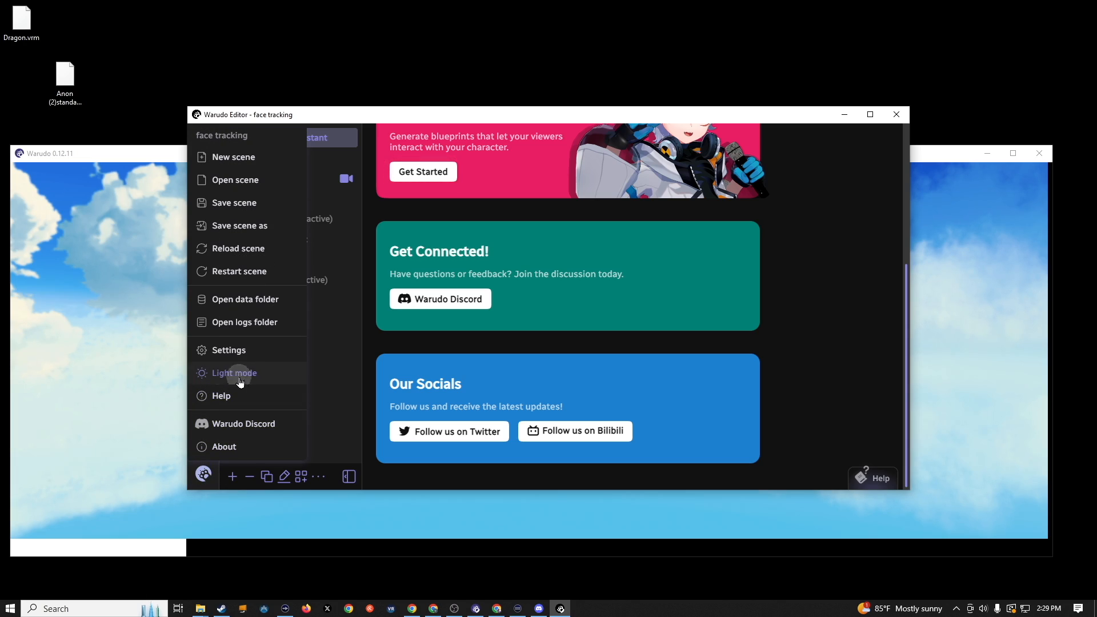
{"action": "left_click", "coordinate": [235, 373]}
{"action": "left_click", "coordinate": [204, 474]}
{"action": "left_click", "coordinate": [237, 374]}
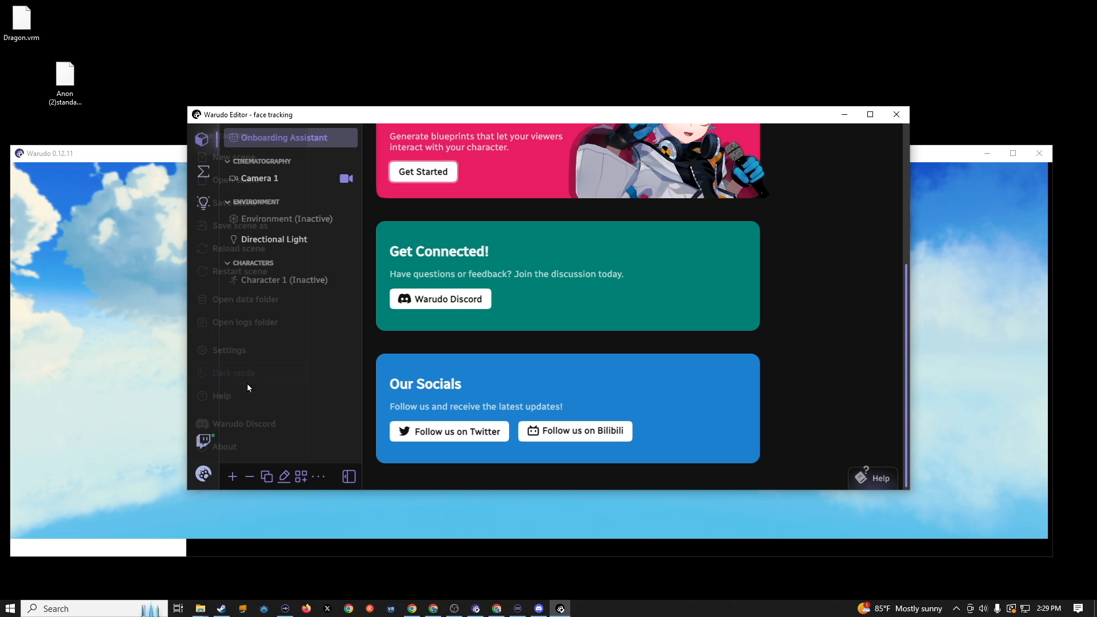
- Start the Basic Setup and copy Dragon.vrm from the desktop into the Characters folder
{"action": "scroll", "coordinate": [727, 272], "scroll_direction": "up", "scroll_amount": 4}
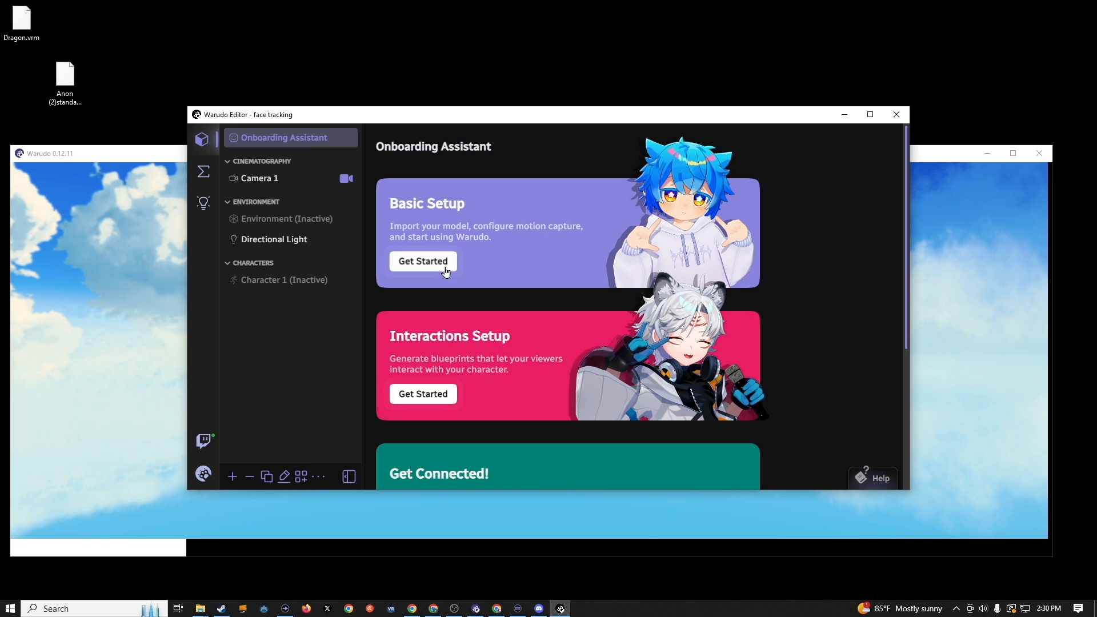
{"action": "left_click", "coordinate": [577, 229]}
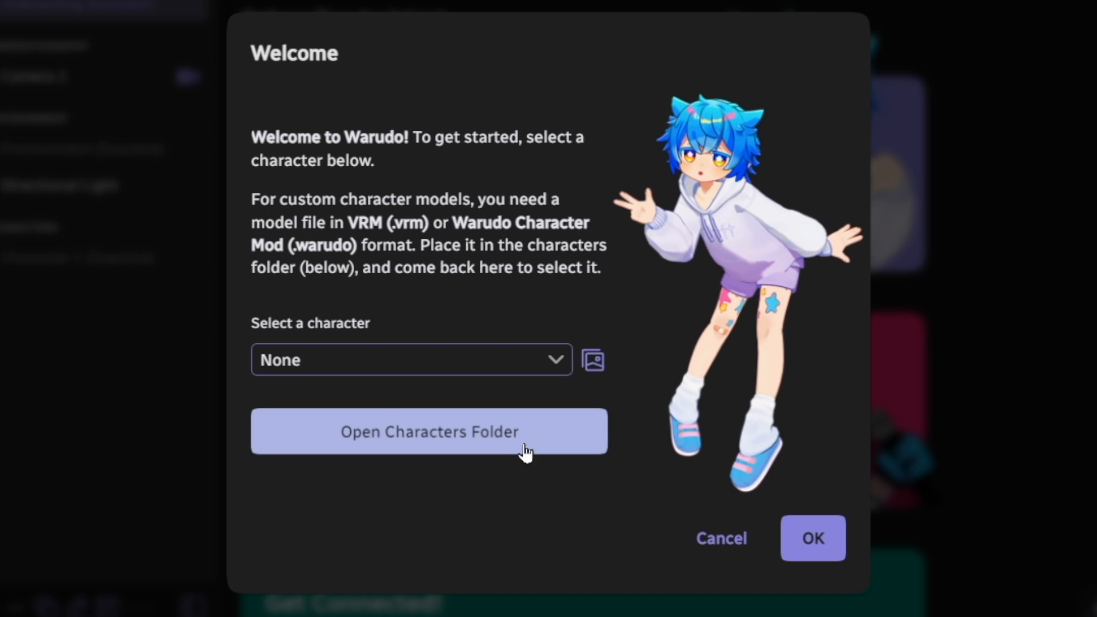
{"action": "left_click", "coordinate": [522, 383]}
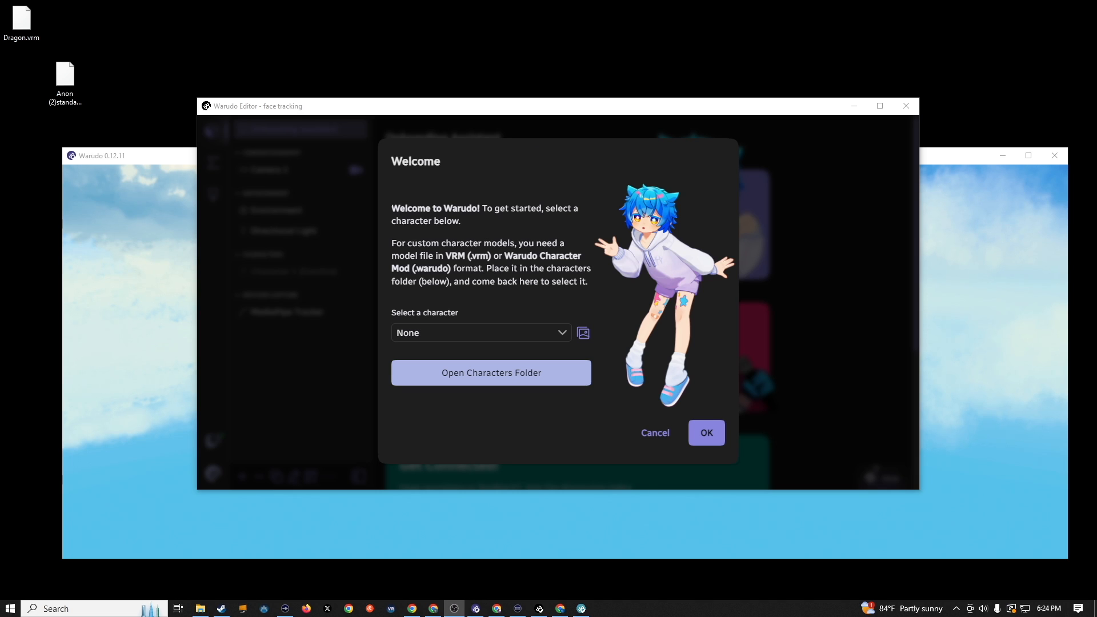
{"action": "left_click_drag", "start_coordinate": [1096, 64], "coordinate": [591, 52]}
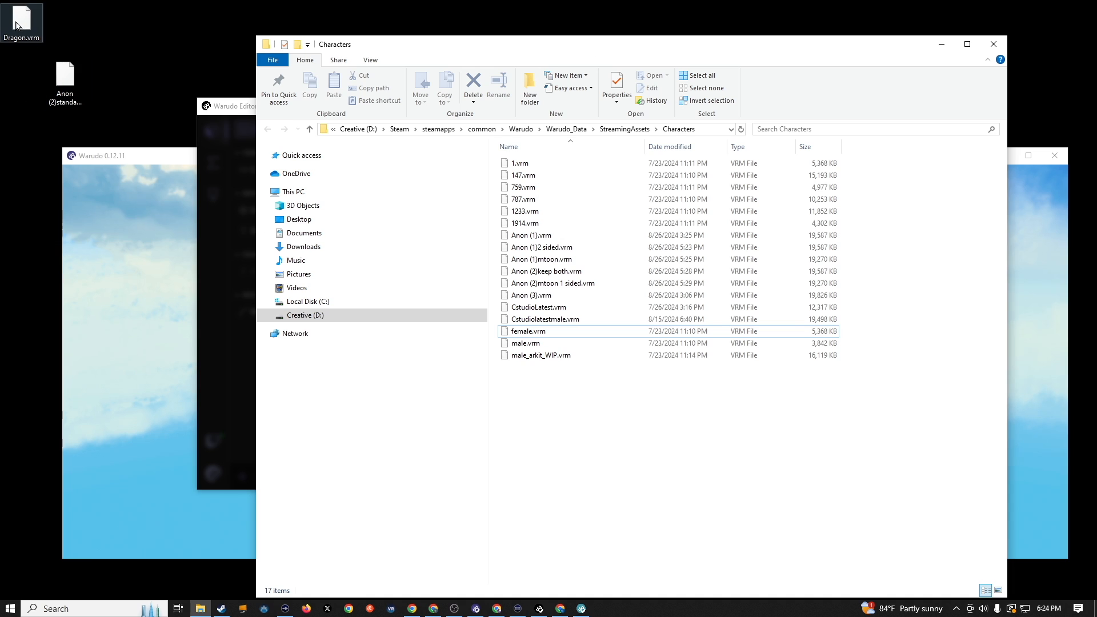
{"action": "left_click_drag", "start_coordinate": [21, 20], "coordinate": [655, 422]}
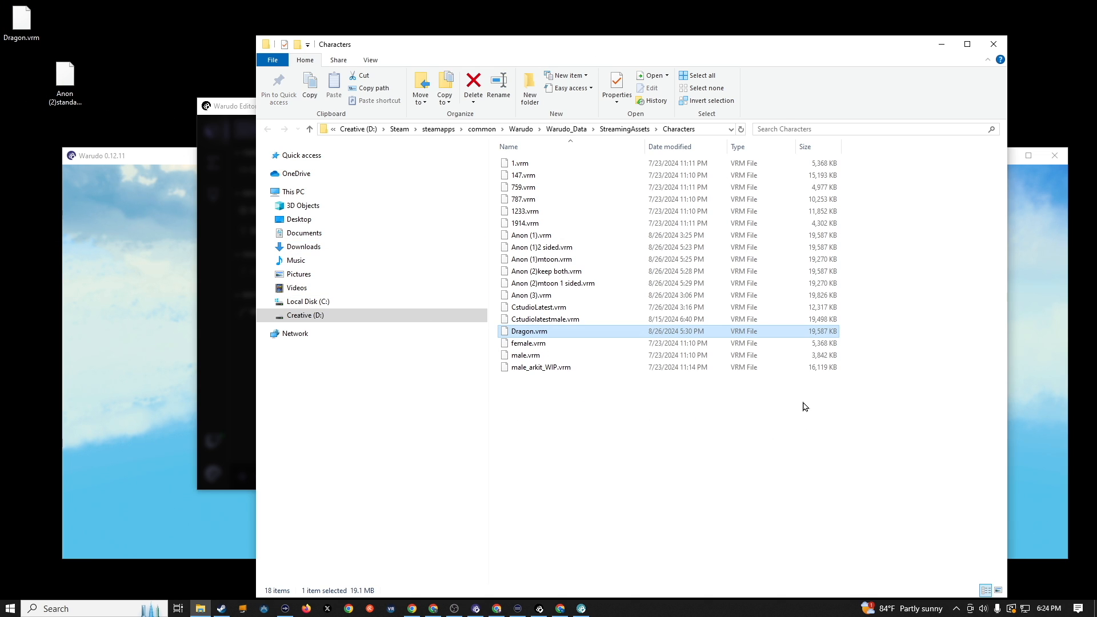
{"action": "left_click", "coordinate": [995, 44]}
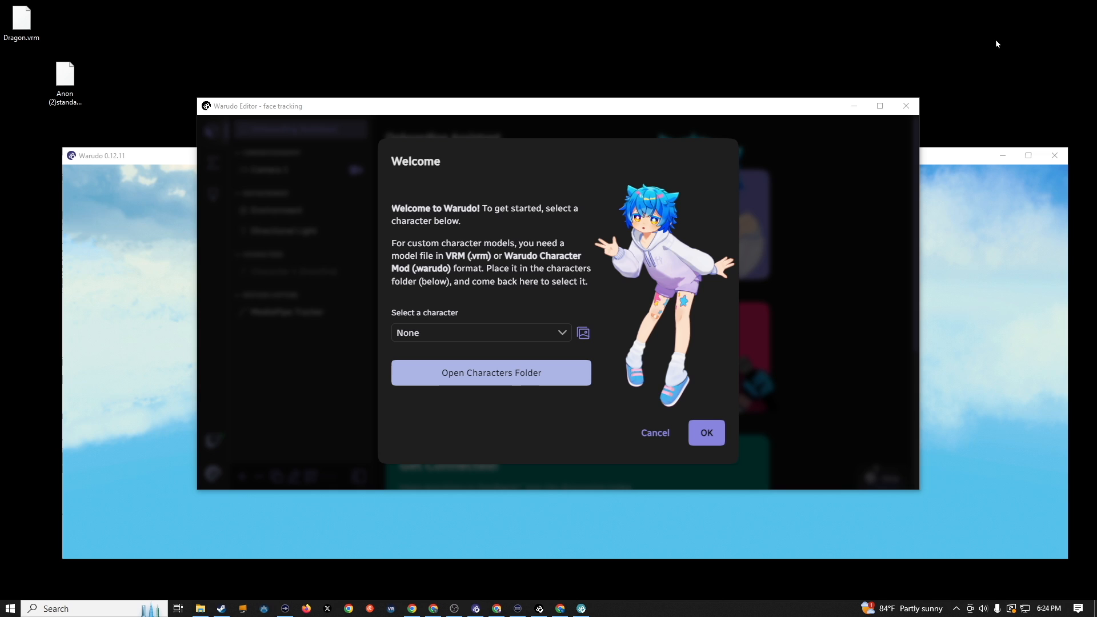
- Select dragon.vrm as the character in the Welcome dialog and confirm it
{"action": "left_click", "coordinate": [562, 330]}
{"action": "scroll", "coordinate": [529, 286], "scroll_direction": "down", "scroll_amount": 3}
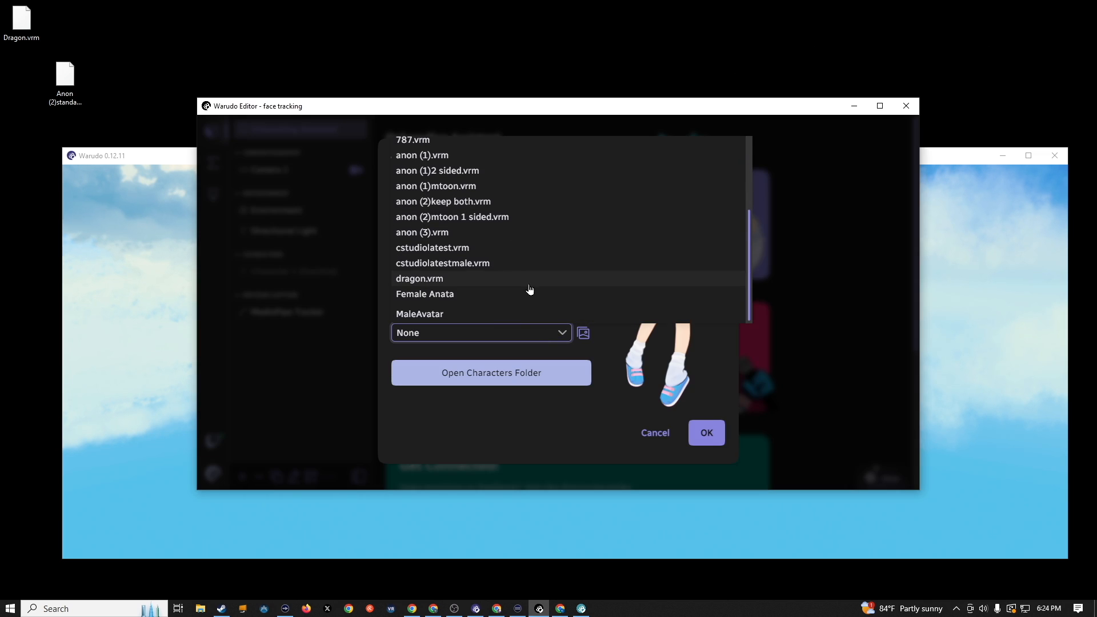
{"action": "left_click", "coordinate": [460, 280]}
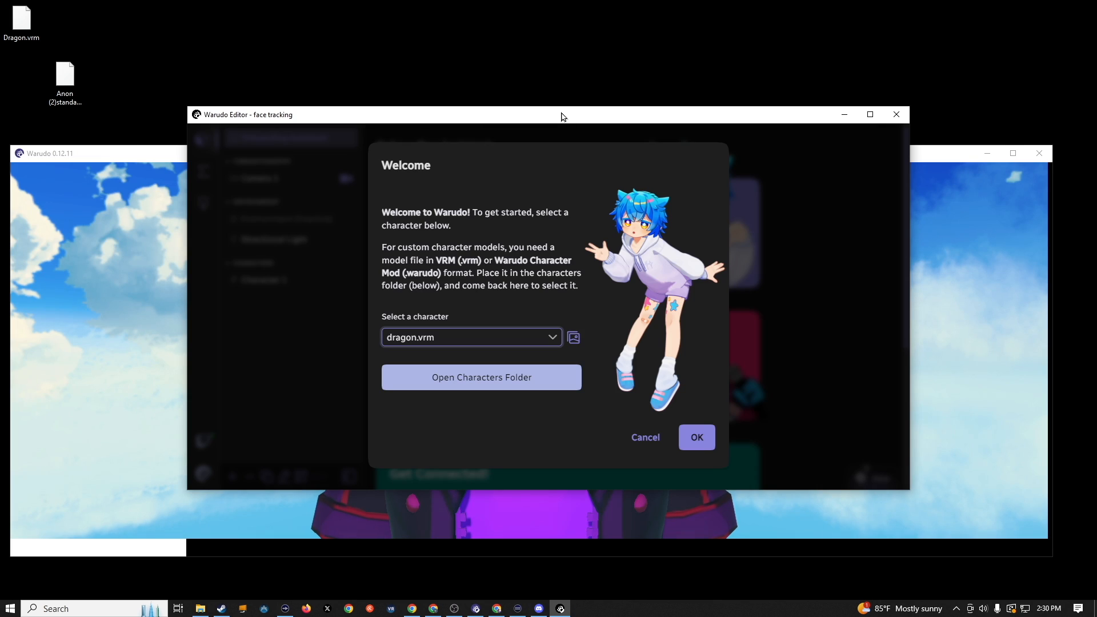
{"action": "left_click_drag", "start_coordinate": [560, 115], "coordinate": [653, 94]}
{"action": "left_click", "coordinate": [786, 412]}
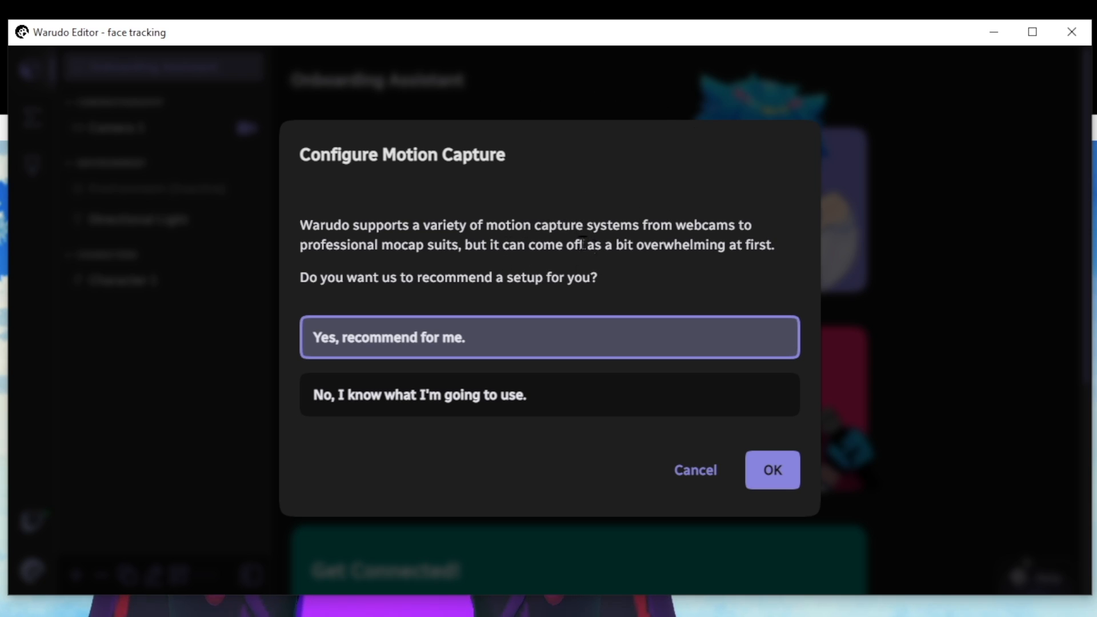
- Ask for a recommended motion capture setup, answering No to full-body tracking and Yes to upper-body tracking
{"action": "left_click", "coordinate": [785, 478]}
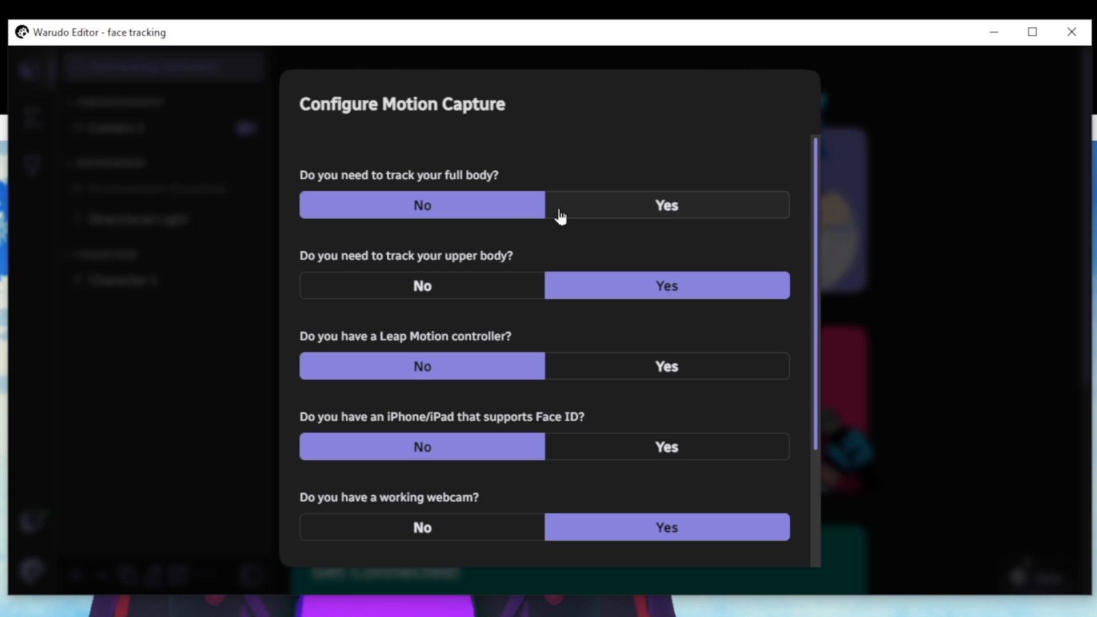
{"action": "left_click", "coordinate": [367, 205]}
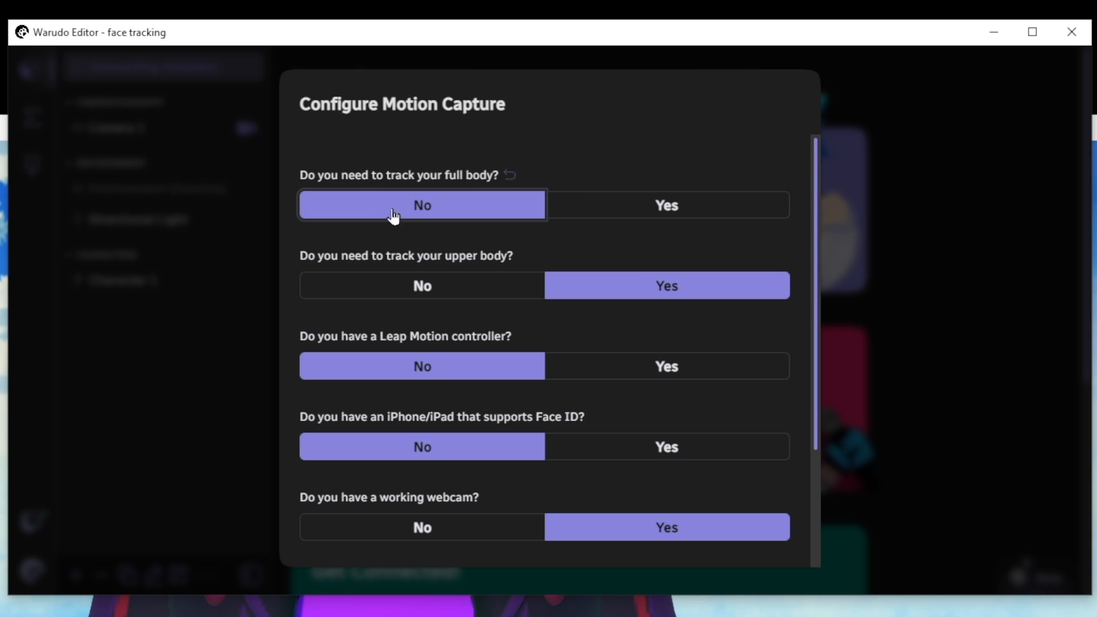
{"action": "left_click", "coordinate": [443, 219]}
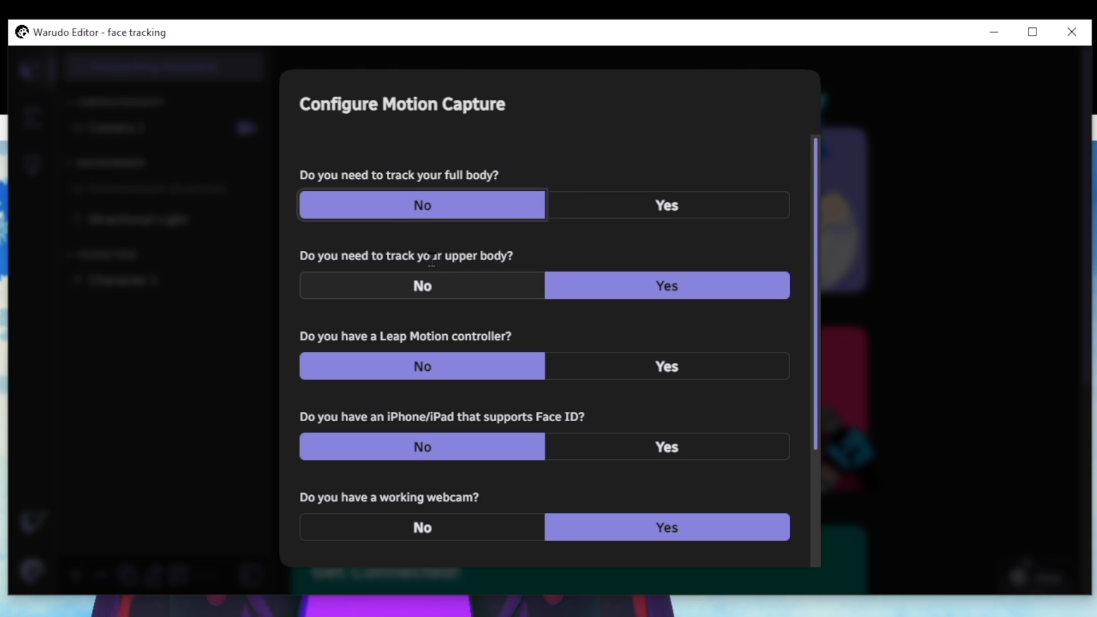
{"action": "left_click", "coordinate": [681, 301]}
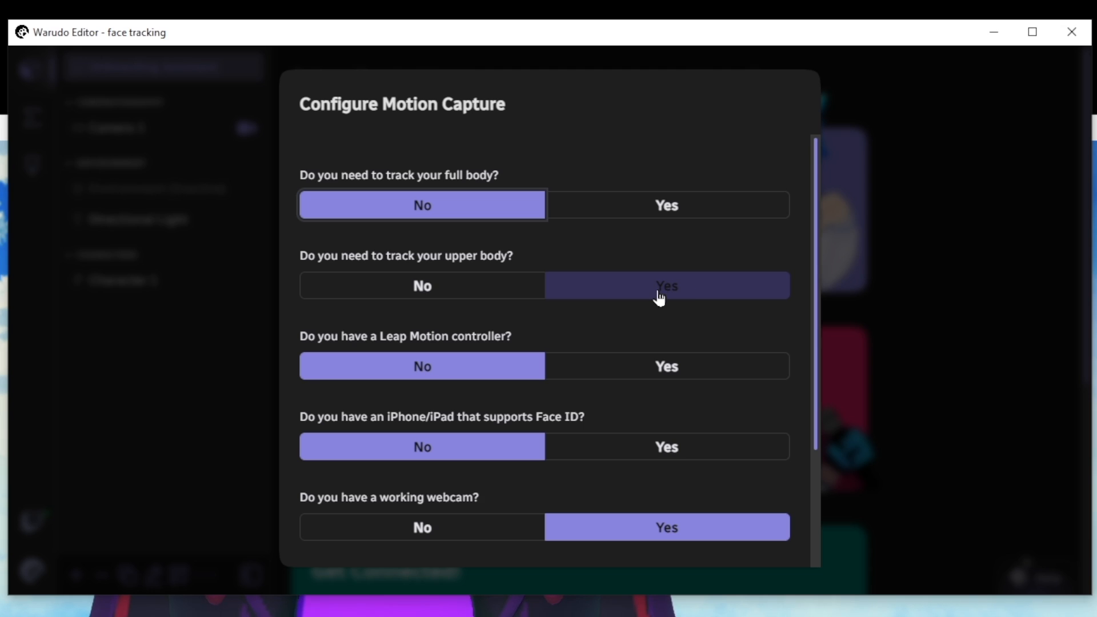
- Choose the Logitech StreamCam as the webcam and submit the motion capture answers
{"action": "scroll", "coordinate": [641, 290], "scroll_direction": "down", "scroll_amount": 3}
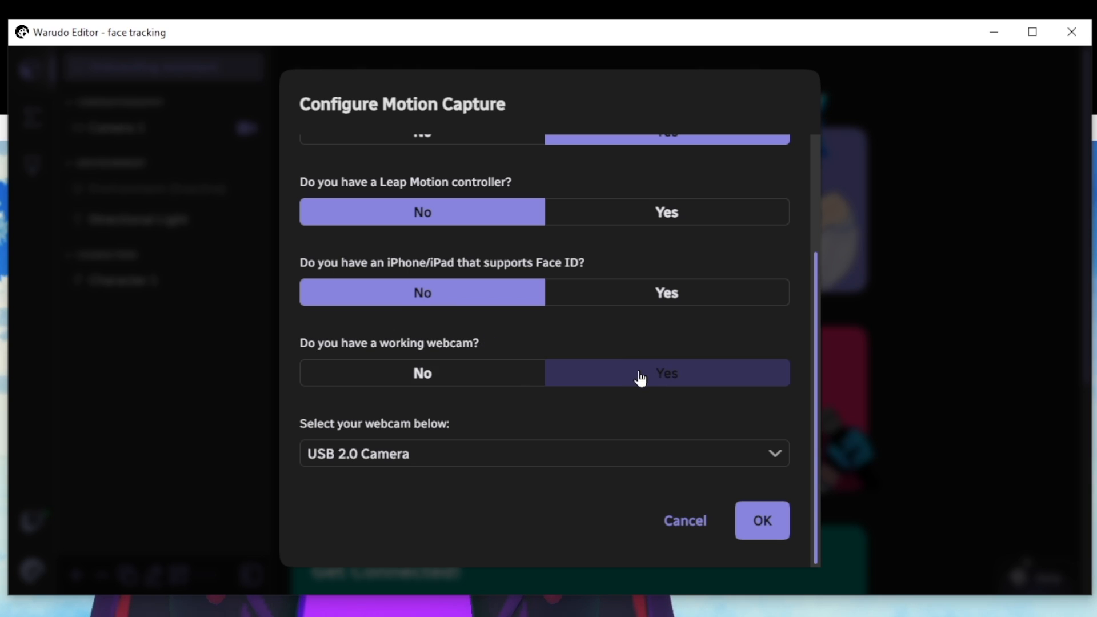
{"action": "left_click", "coordinate": [636, 464]}
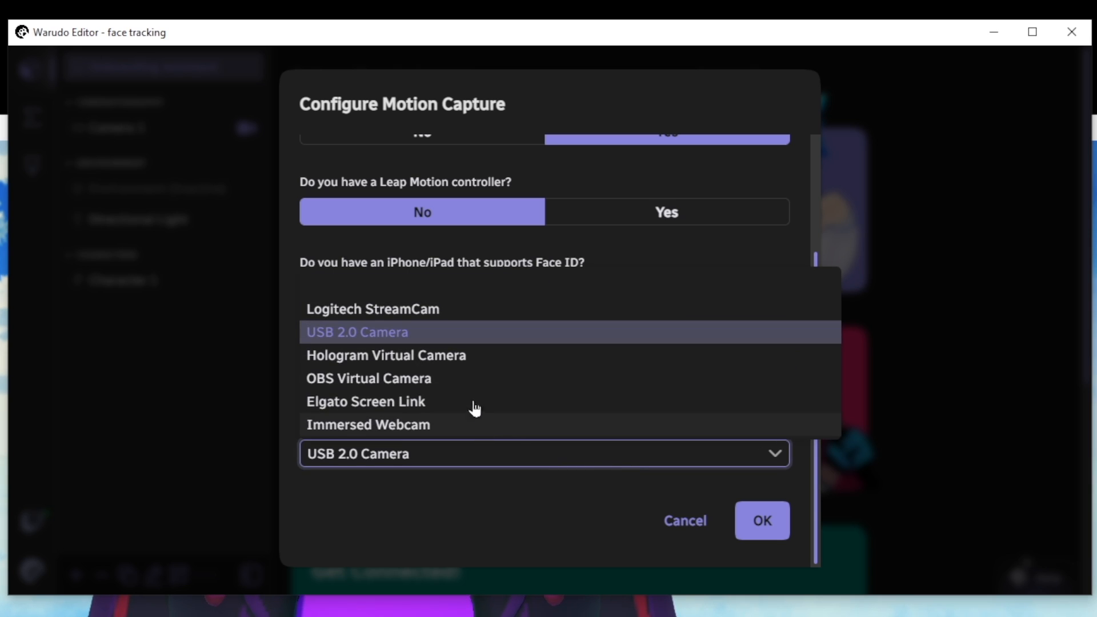
{"action": "left_click", "coordinate": [466, 312]}
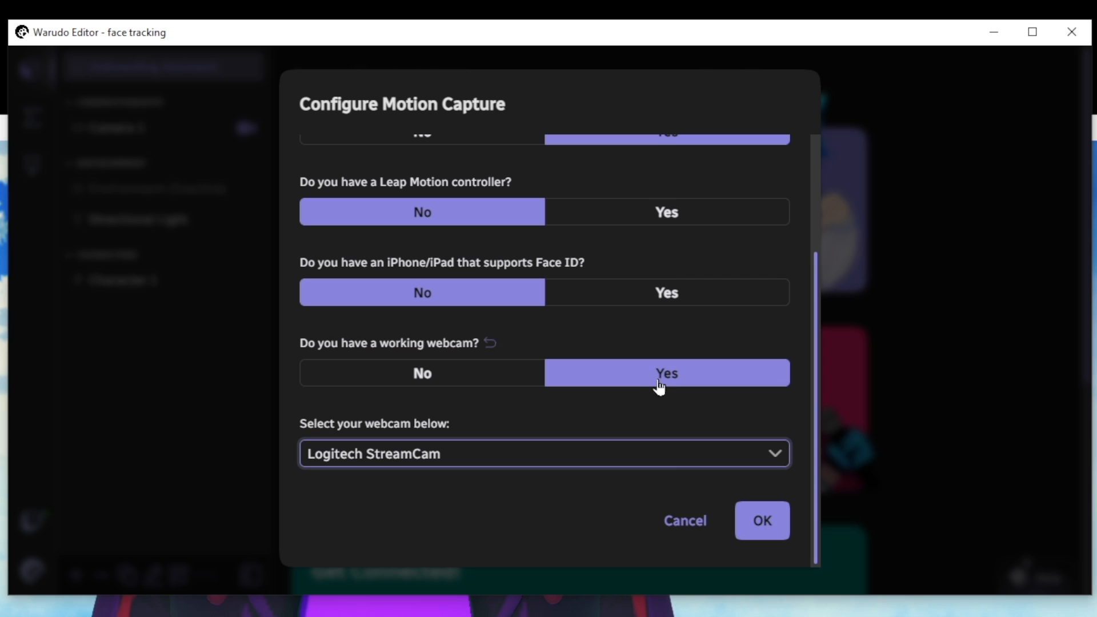
{"action": "left_click", "coordinate": [764, 532]}
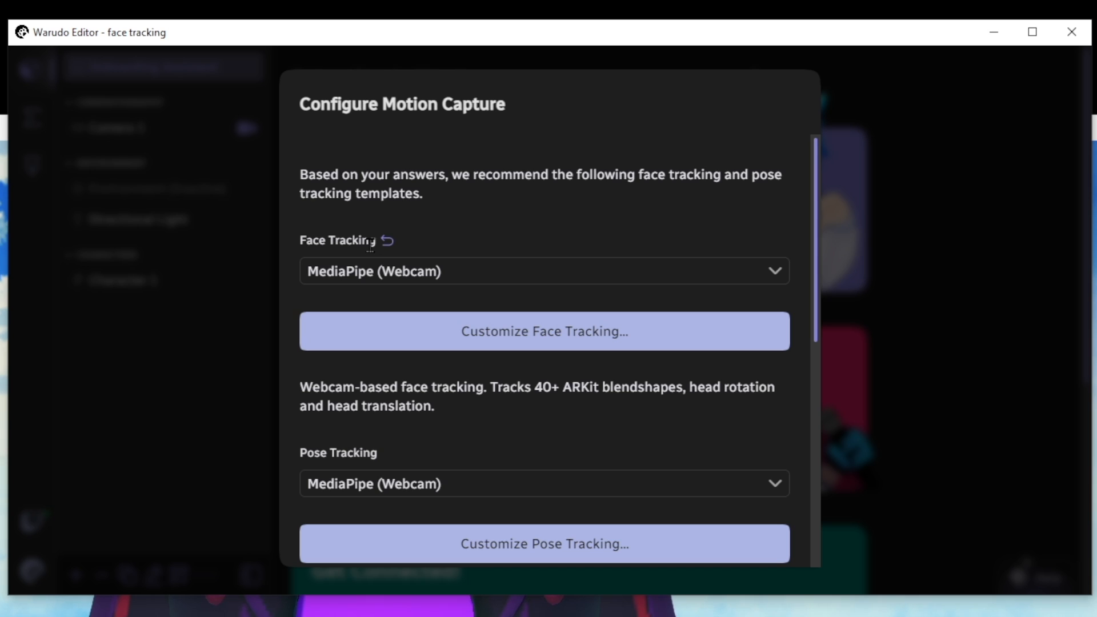
- Review the recommended face tracking and pose tracking templates in the motion capture configuration
{"action": "left_click_drag", "start_coordinate": [308, 453], "coordinate": [364, 453]}
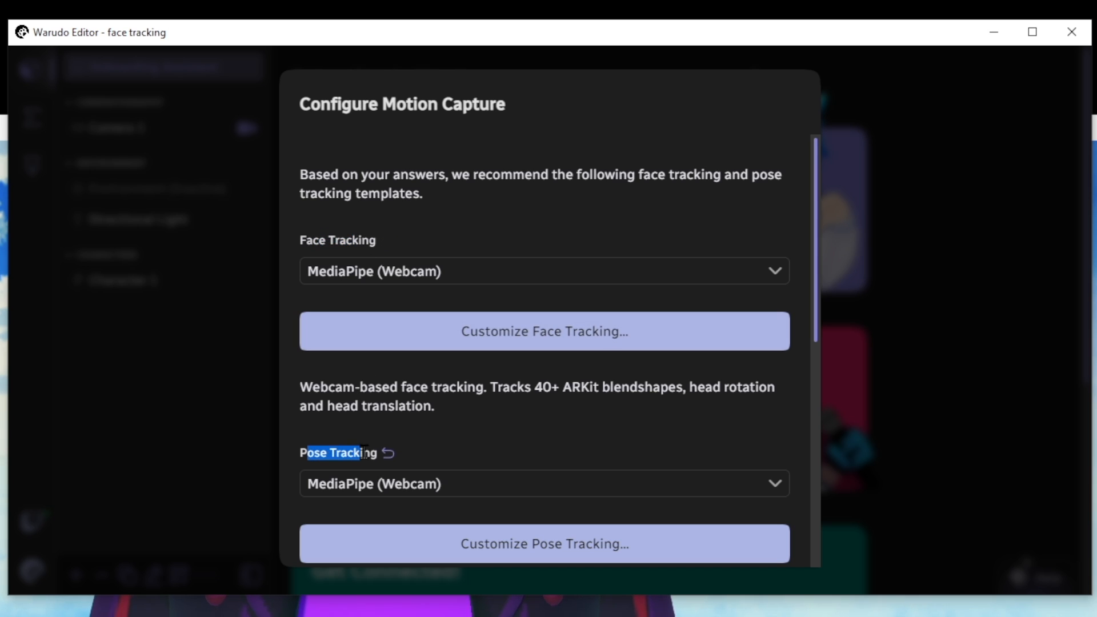
{"action": "scroll", "coordinate": [728, 423], "scroll_direction": "down", "scroll_amount": 2}
{"action": "left_click", "coordinate": [308, 364]}
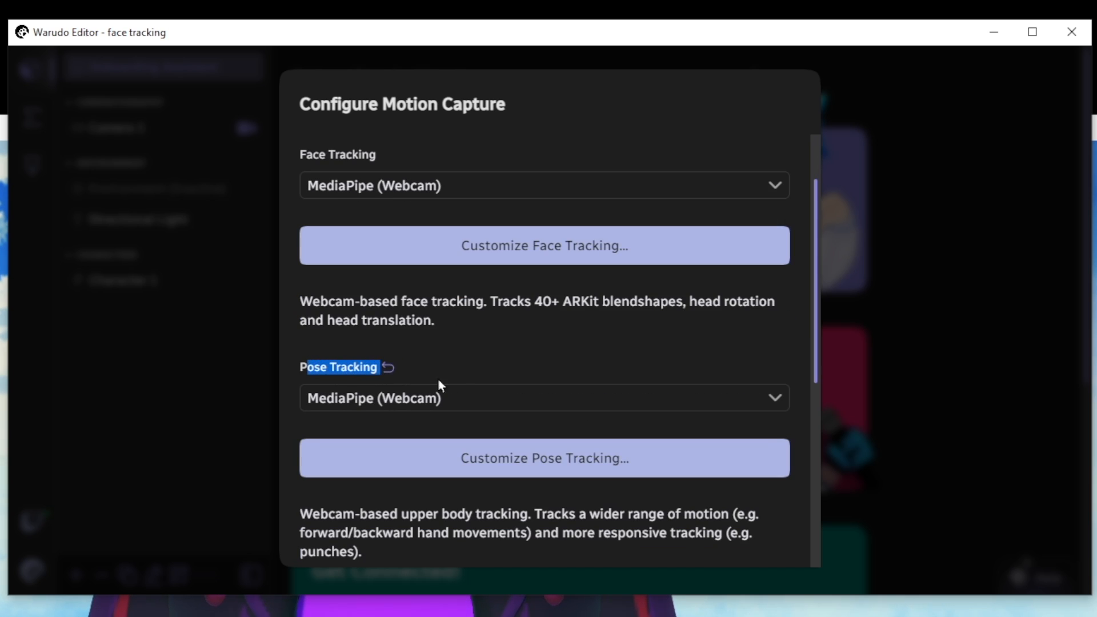
{"action": "scroll", "coordinate": [451, 352], "scroll_direction": "up", "scroll_amount": 2}
{"action": "scroll", "coordinate": [463, 404], "scroll_direction": "down", "scroll_amount": 8}
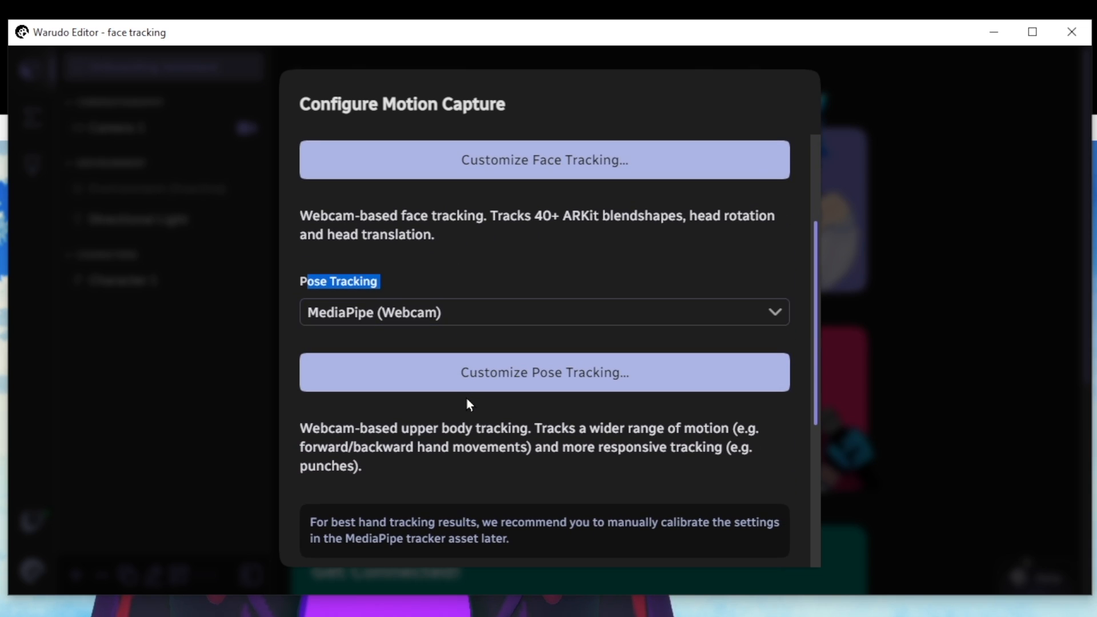
{"action": "scroll", "coordinate": [468, 404], "scroll_direction": "up", "scroll_amount": 9}
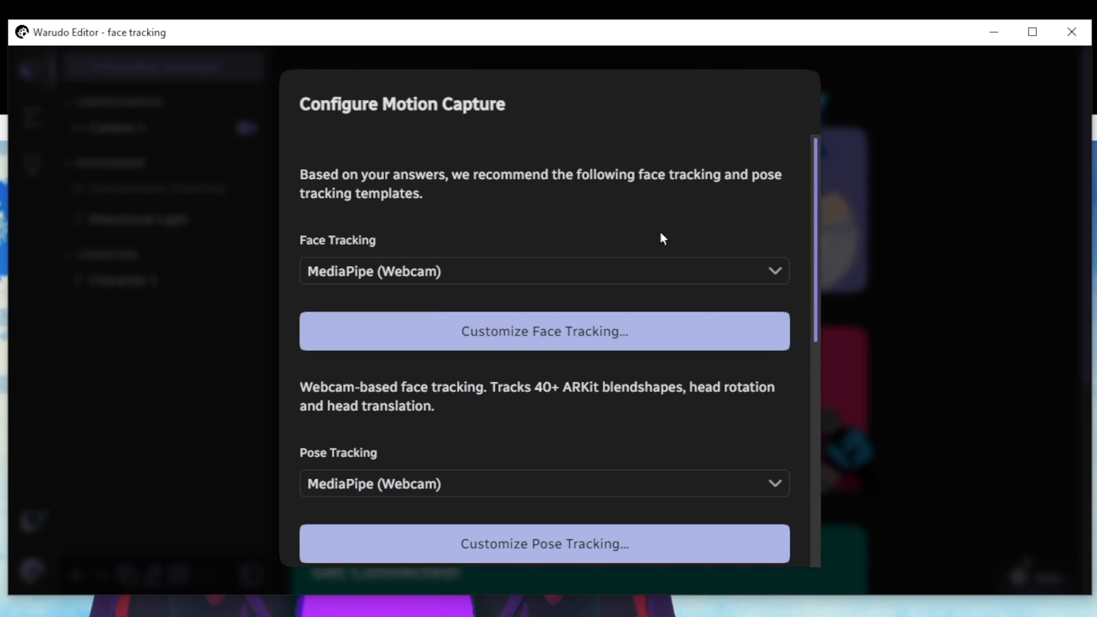
{"action": "scroll", "coordinate": [629, 173], "scroll_direction": "down", "scroll_amount": 4}
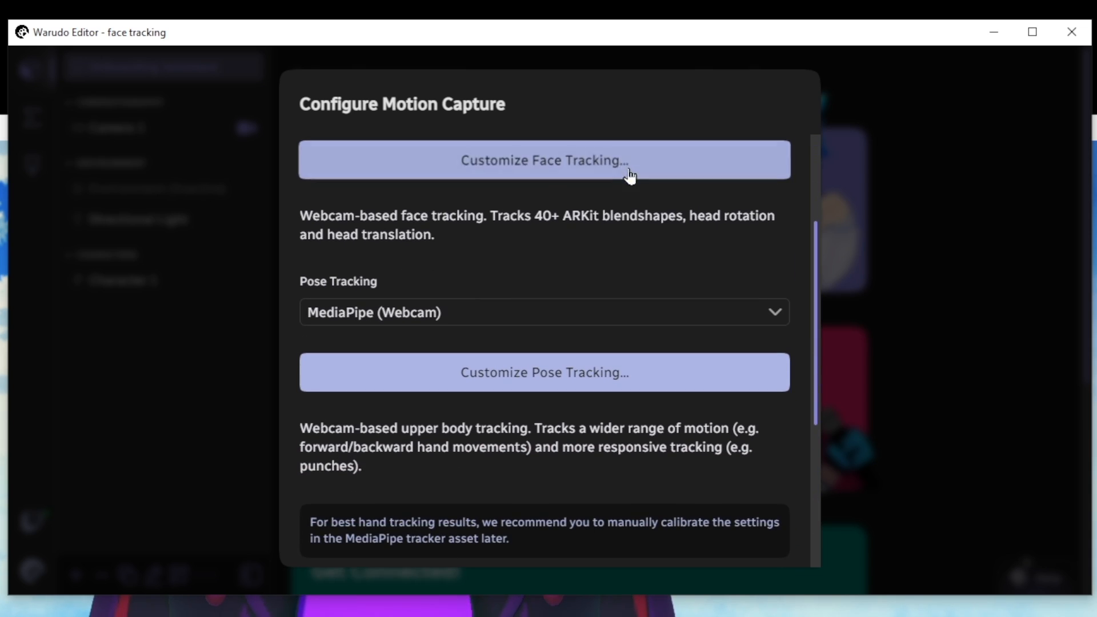
{"action": "scroll", "coordinate": [670, 161], "scroll_direction": "up", "scroll_amount": 1}
{"action": "scroll", "coordinate": [680, 171], "scroll_direction": "up", "scroll_amount": 1}
- Keep MediaPipe (Webcam) for both face and pose tracking, and decline importing the character model's expressions
{"action": "left_click", "coordinate": [705, 185]}
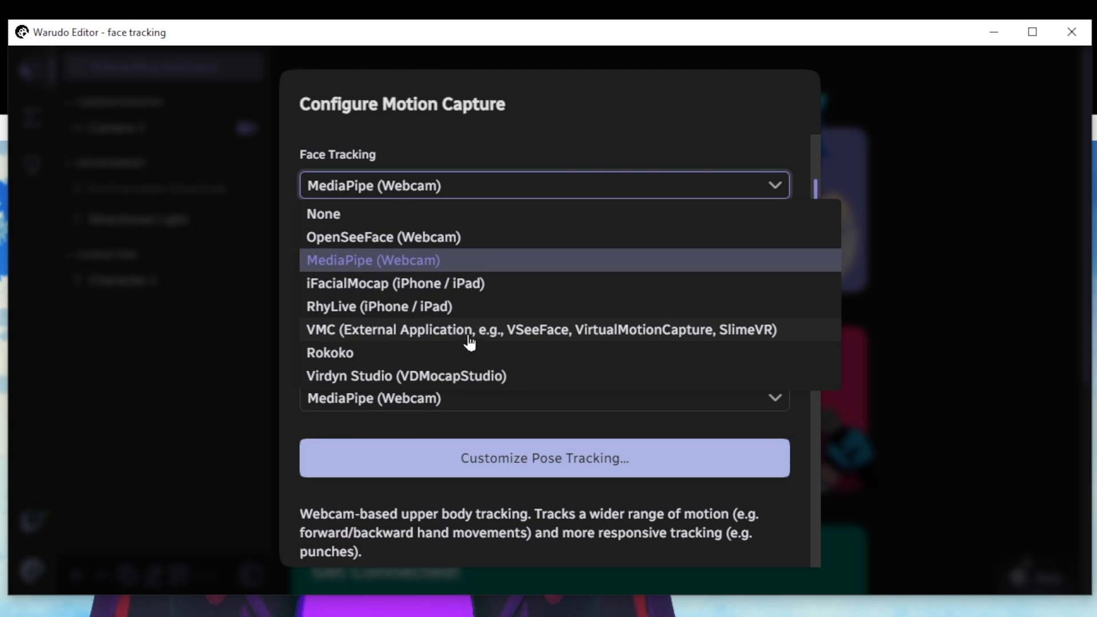
{"action": "left_click", "coordinate": [595, 193]}
{"action": "left_click", "coordinate": [610, 400]}
{"action": "left_click", "coordinate": [610, 400]}
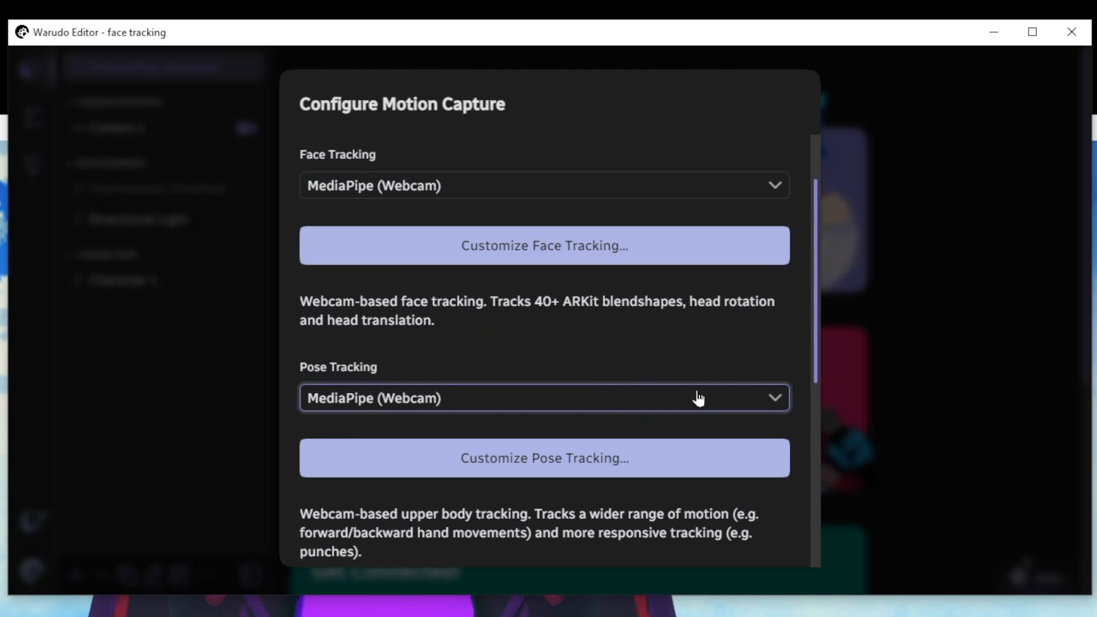
{"action": "scroll", "coordinate": [686, 423], "scroll_direction": "down", "scroll_amount": 5}
{"action": "left_click", "coordinate": [770, 531]}
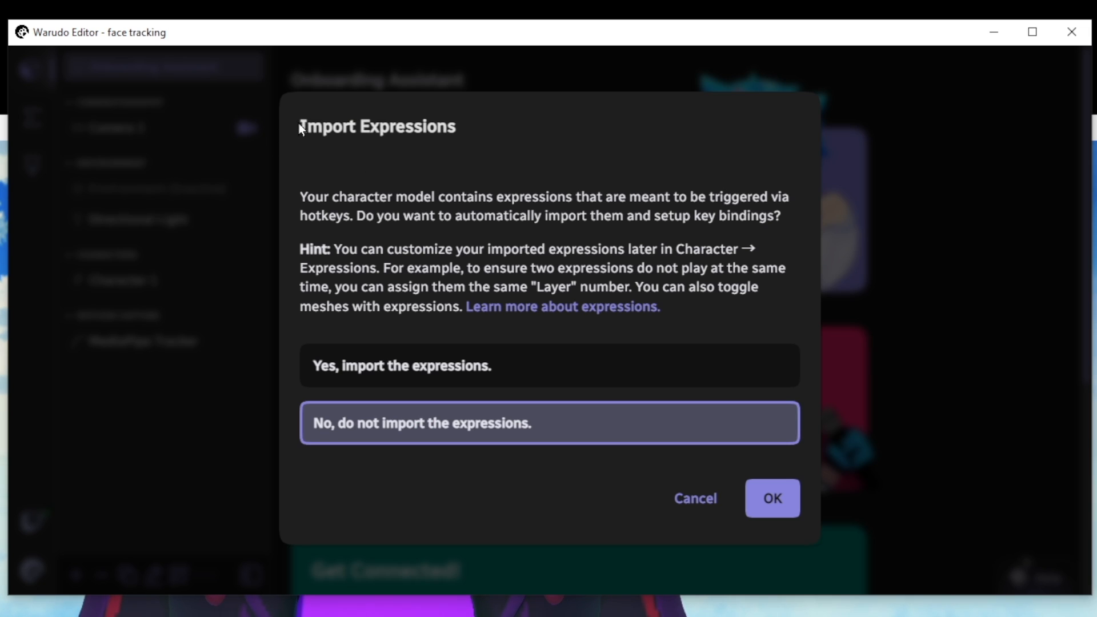
{"action": "left_click_drag", "start_coordinate": [300, 130], "coordinate": [466, 141]}
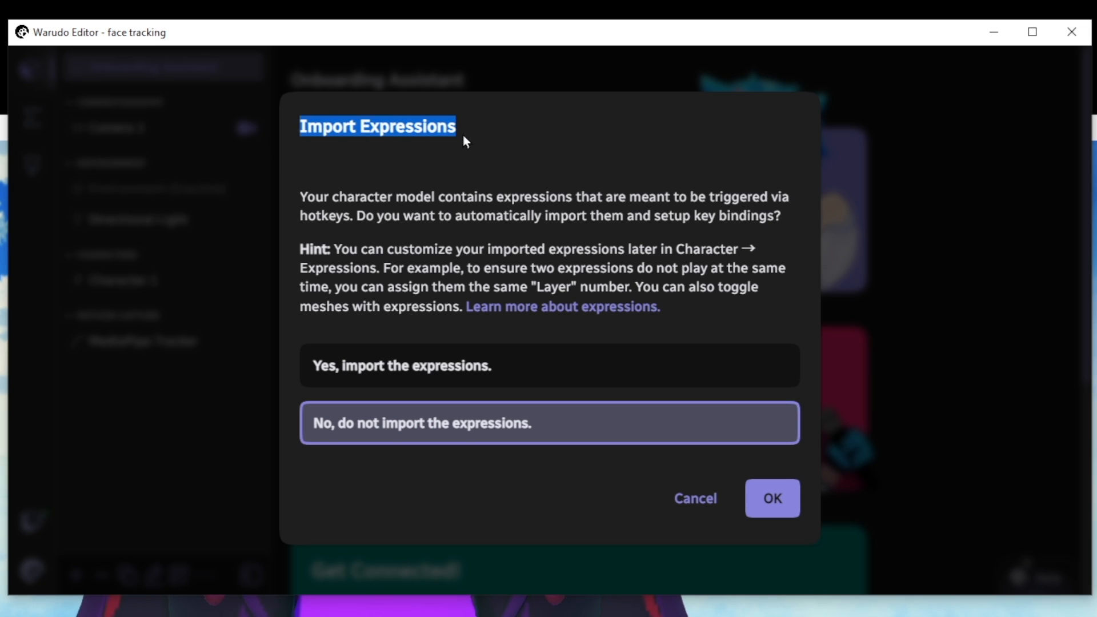
{"action": "left_click", "coordinate": [778, 508]}
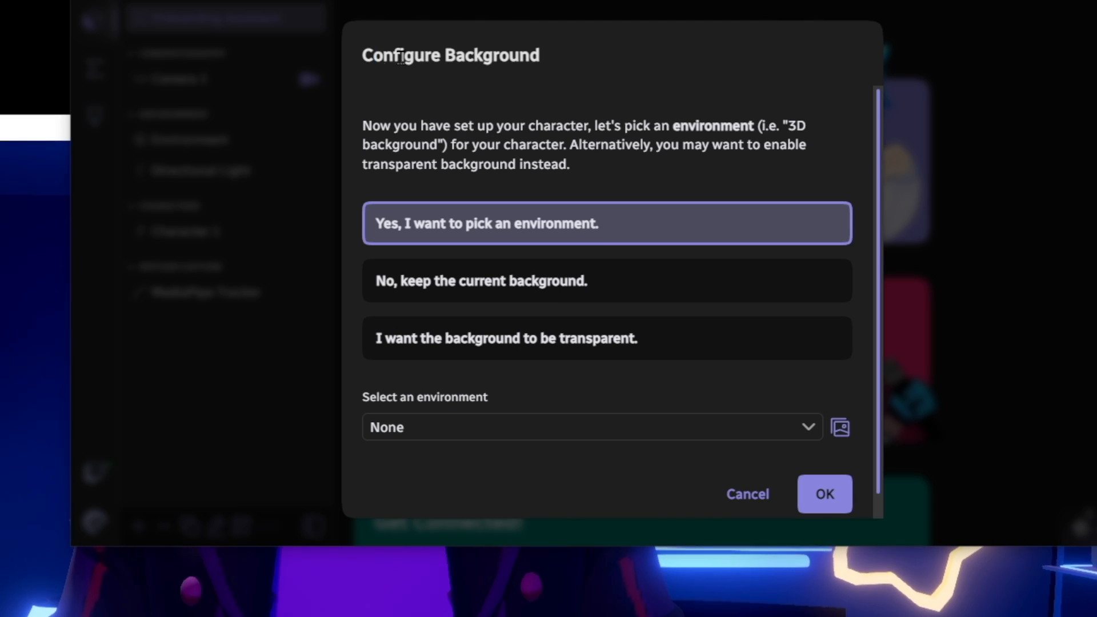
- Try the keep-current and transparent background options for the scene
{"action": "left_click_drag", "start_coordinate": [402, 59], "coordinate": [540, 55]}
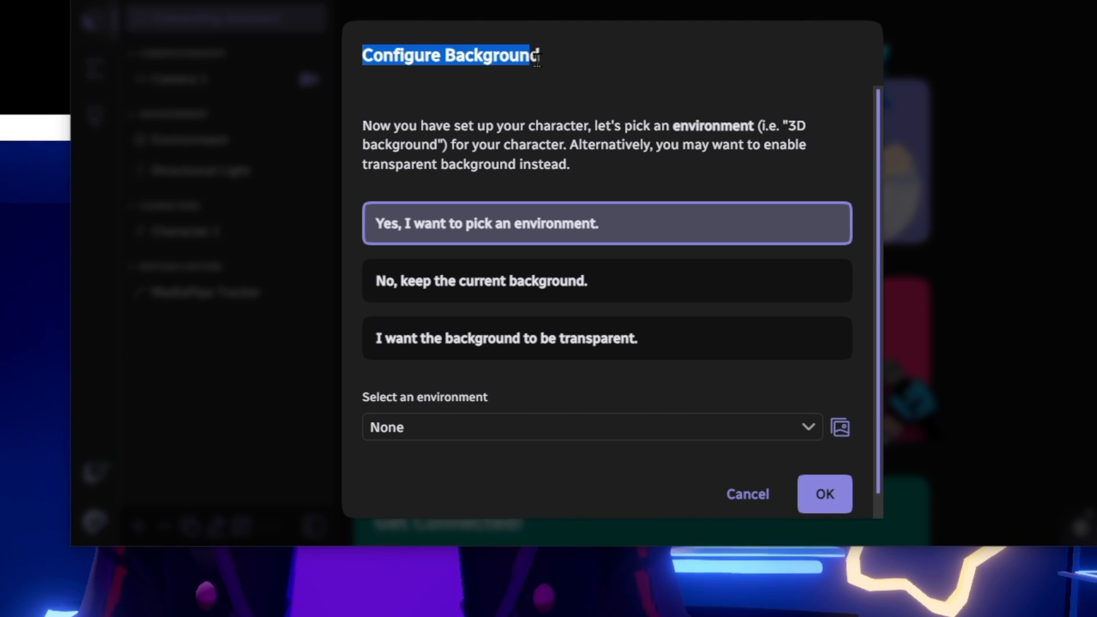
{"action": "left_click", "coordinate": [480, 280]}
{"action": "left_click", "coordinate": [504, 257]}
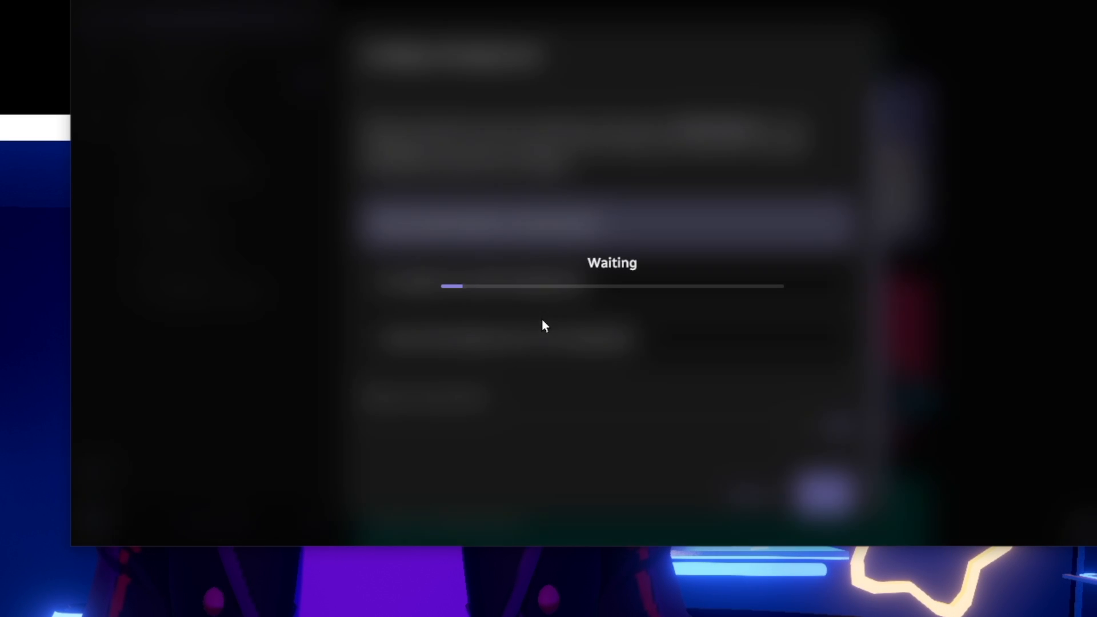
{"action": "left_click", "coordinate": [527, 337]}
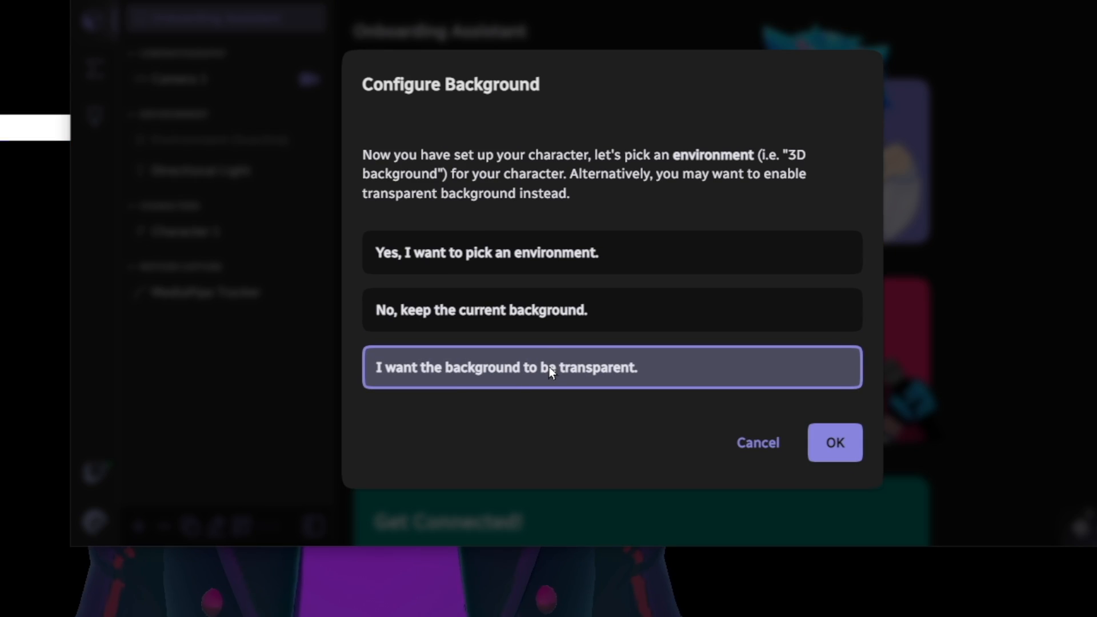
{"action": "left_click_drag", "start_coordinate": [623, 0], "coordinate": [715, 21]}
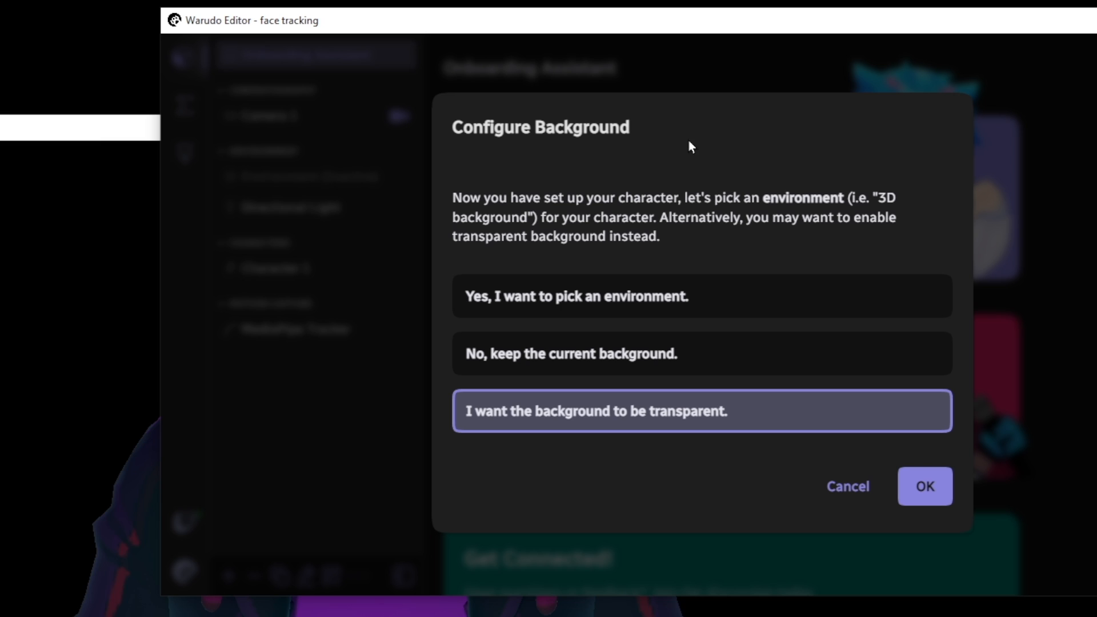
- Choose VR Room as the background environment and finish the basic setup
{"action": "left_click", "coordinate": [592, 311]}
{"action": "left_click", "coordinate": [746, 469]}
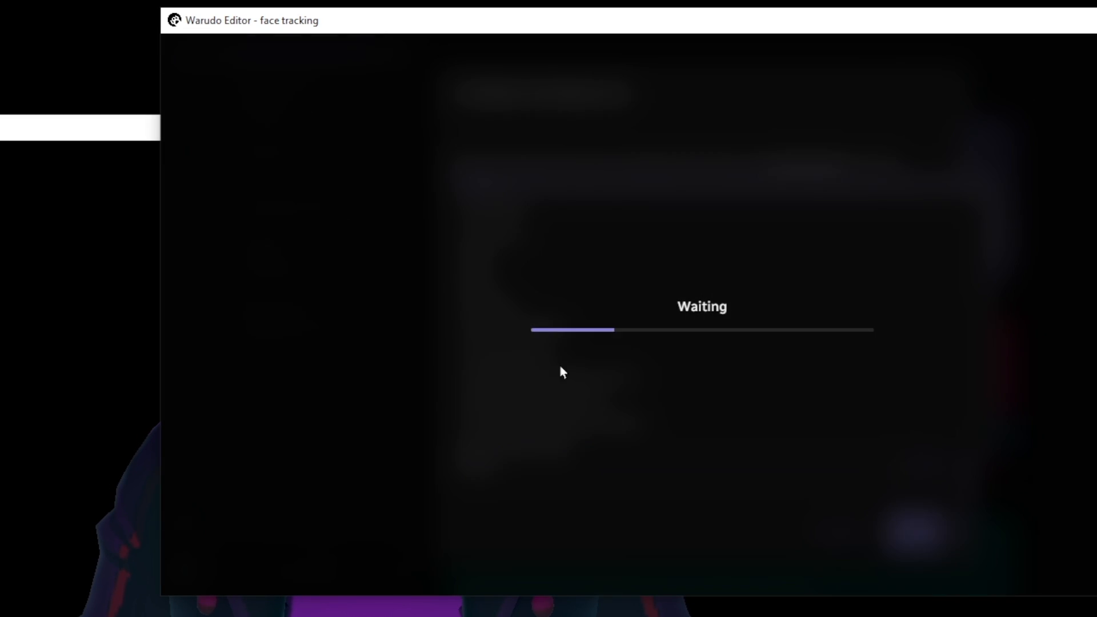
{"action": "left_click", "coordinate": [502, 307]}
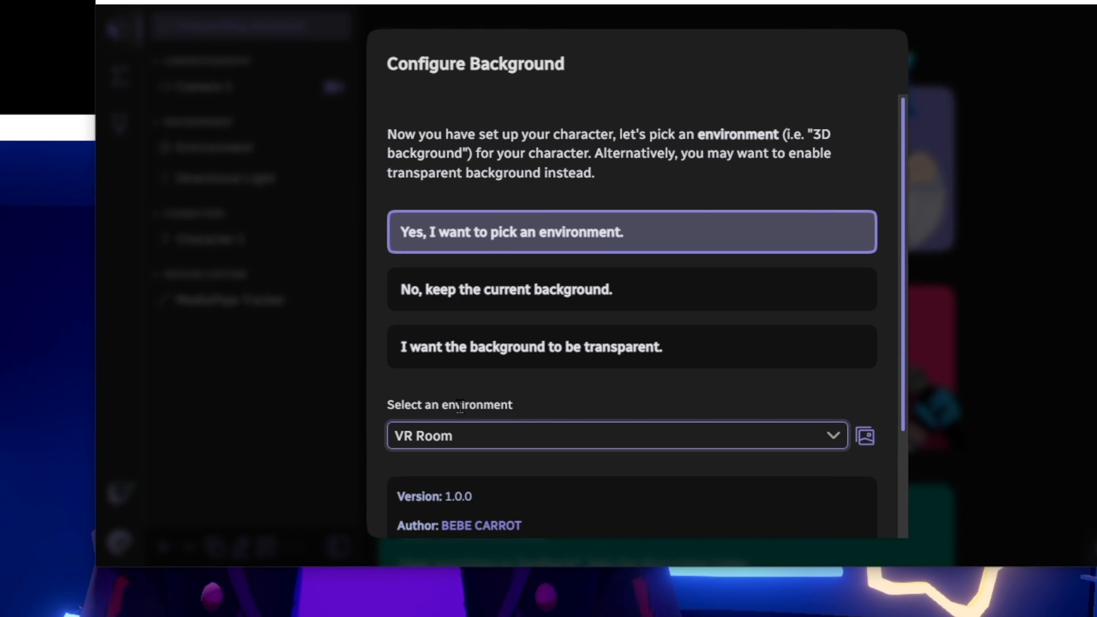
{"action": "scroll", "coordinate": [616, 443], "scroll_direction": "down", "scroll_amount": 3}
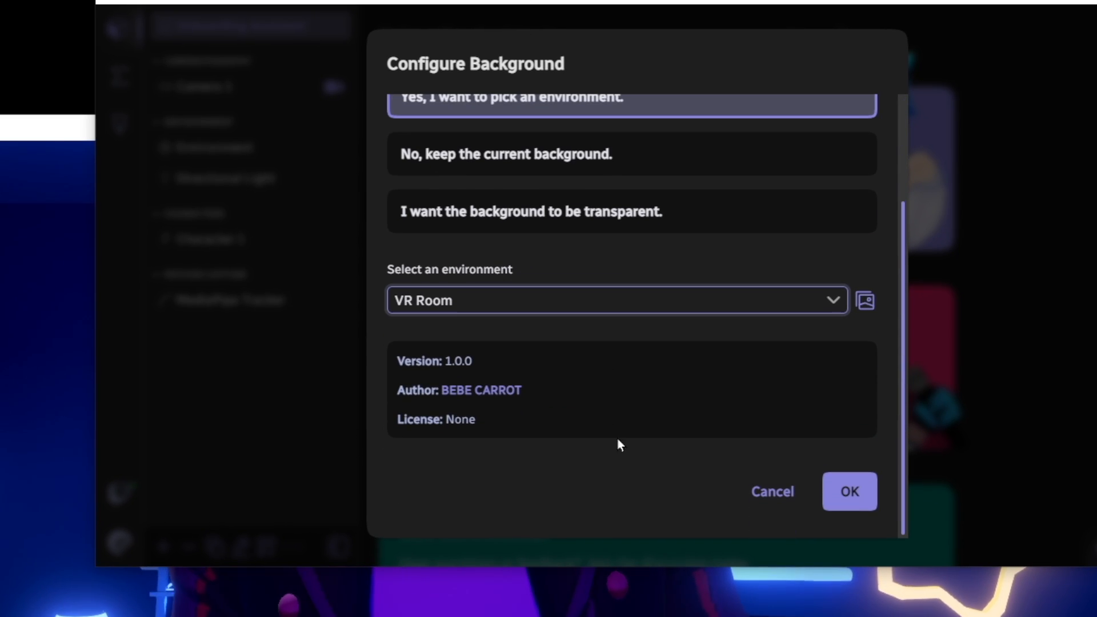
{"action": "left_click", "coordinate": [835, 496]}
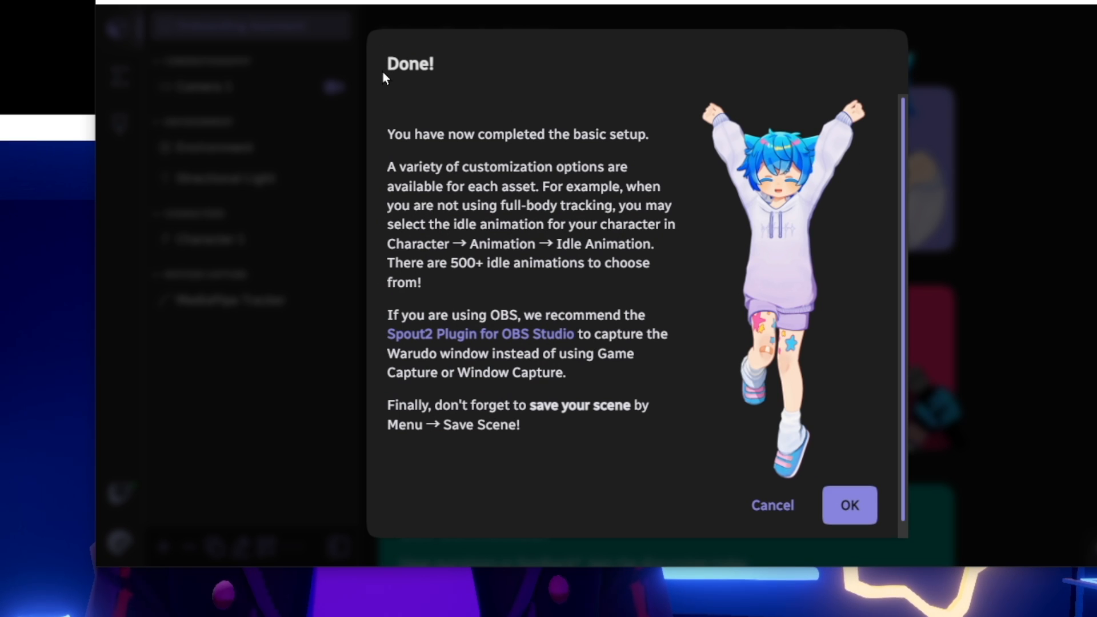
{"action": "left_click_drag", "start_coordinate": [415, 135], "coordinate": [627, 138]}
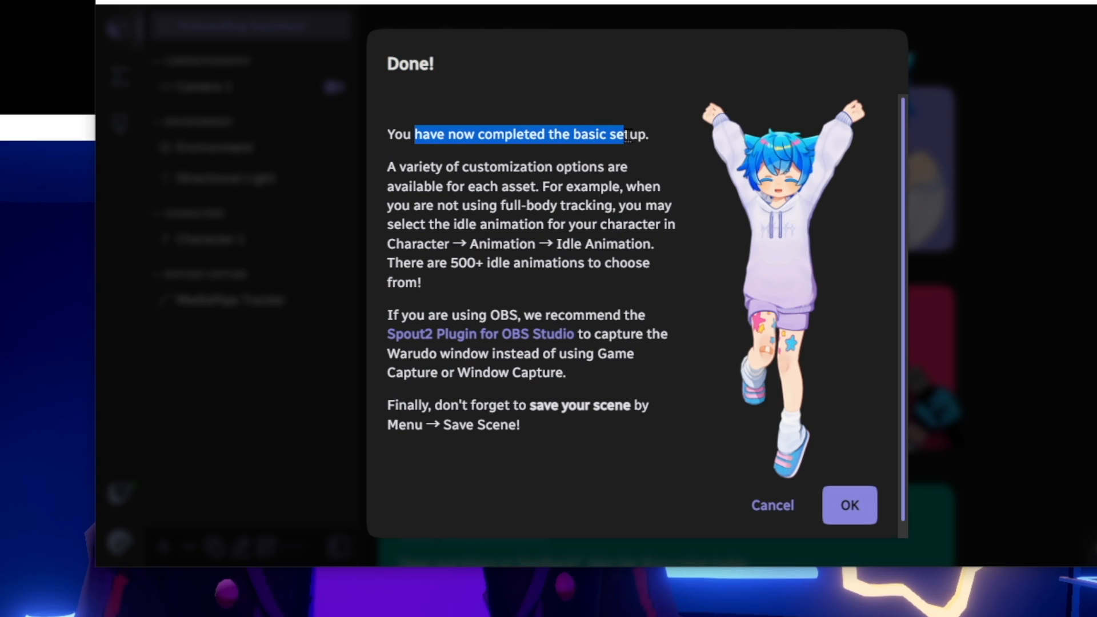
{"action": "left_click", "coordinate": [849, 506]}
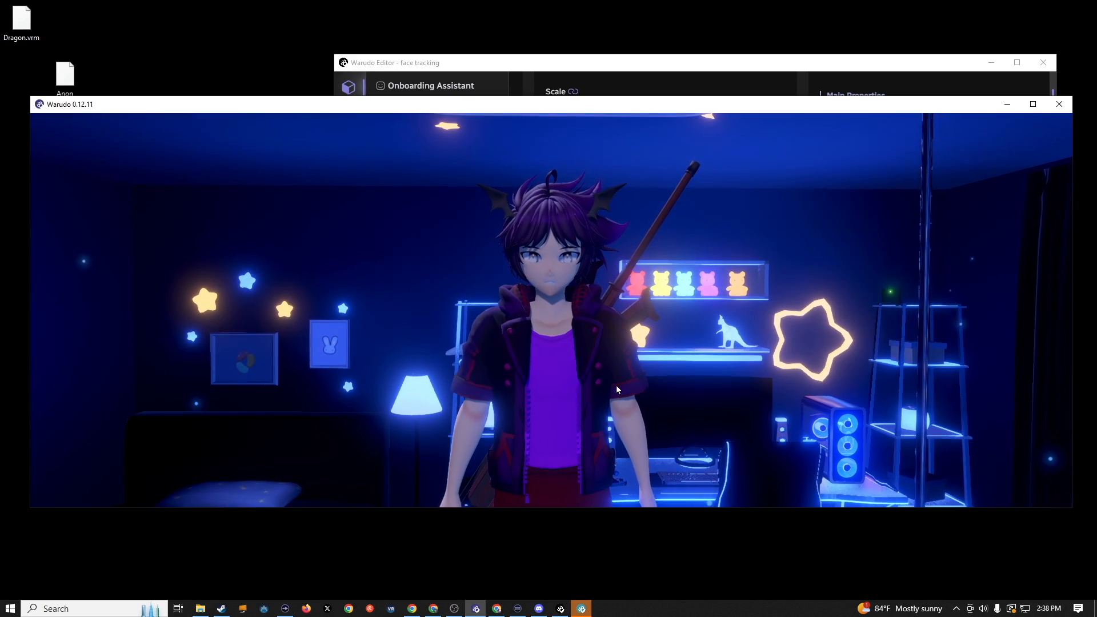
- Orbit, zoom and pan the camera around the avatar, and check Camera 1's control mode options in the editor
{"action": "mouse_move", "coordinate": [617, 385]}
{"action": "left_mouse_down"}
{"action": "mouse_move", "coordinate": [595, 383]}
{"action": "mouse_move", "coordinate": [630, 383]}
{"action": "mouse_move", "coordinate": [605, 388]}
{"action": "left_mouse_up"}
{"action": "scroll", "coordinate": [606, 387], "scroll_direction": "down", "scroll_amount": 5}
{"action": "scroll", "coordinate": [606, 386], "scroll_direction": "up", "scroll_amount": 5}
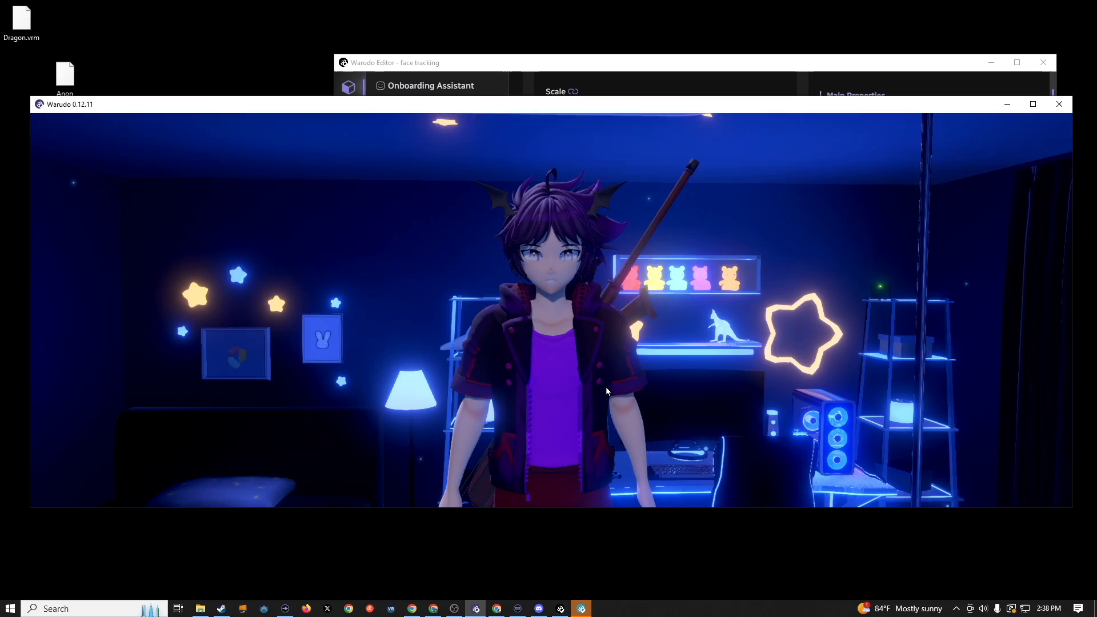
{"action": "mouse_move", "coordinate": [606, 386]}
{"action": "middle_mouse_down"}
{"action": "mouse_move", "coordinate": [602, 406]}
{"action": "mouse_move", "coordinate": [601, 249]}
{"action": "mouse_move", "coordinate": [604, 359]}
{"action": "mouse_move", "coordinate": [693, 355]}
{"action": "mouse_move", "coordinate": [441, 362]}
{"action": "mouse_move", "coordinate": [594, 351]}
{"action": "mouse_move", "coordinate": [676, 364]}
{"action": "mouse_move", "coordinate": [613, 366]}
{"action": "middle_mouse_up"}
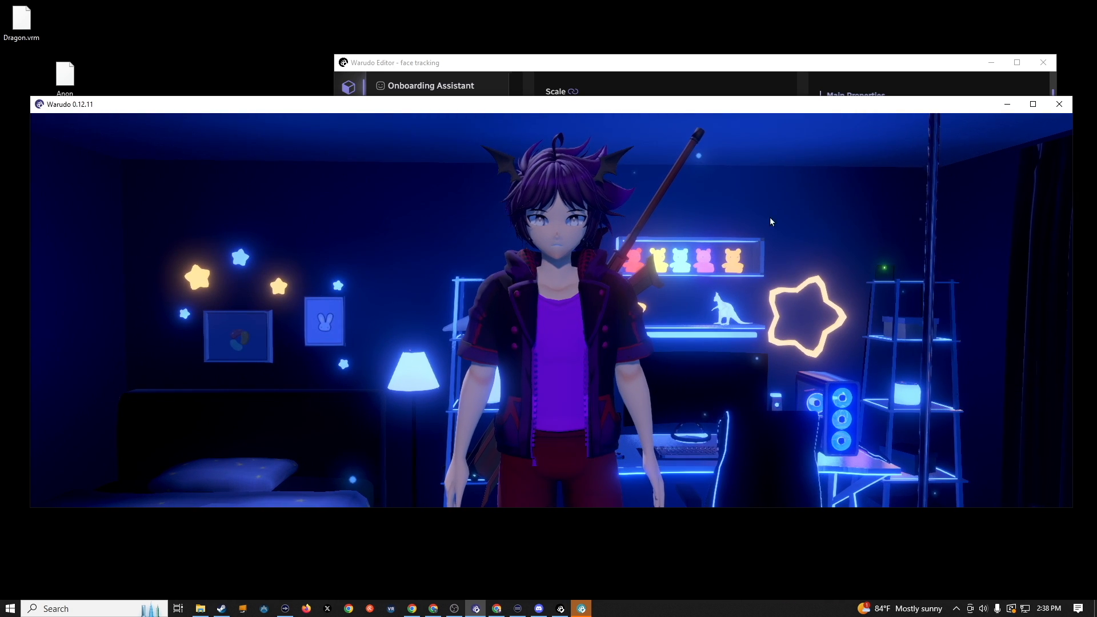
{"action": "left_click", "coordinate": [537, 64]}
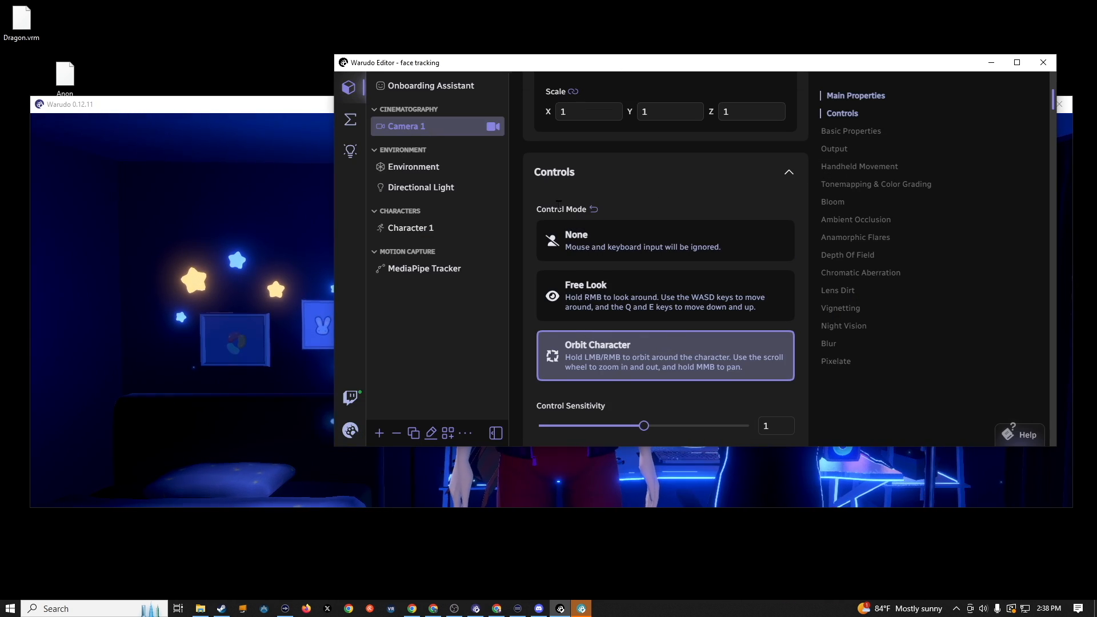
{"action": "scroll", "coordinate": [566, 217], "scroll_direction": "down", "scroll_amount": 2}
{"action": "scroll", "coordinate": [552, 194], "scroll_direction": "up", "scroll_amount": 2}
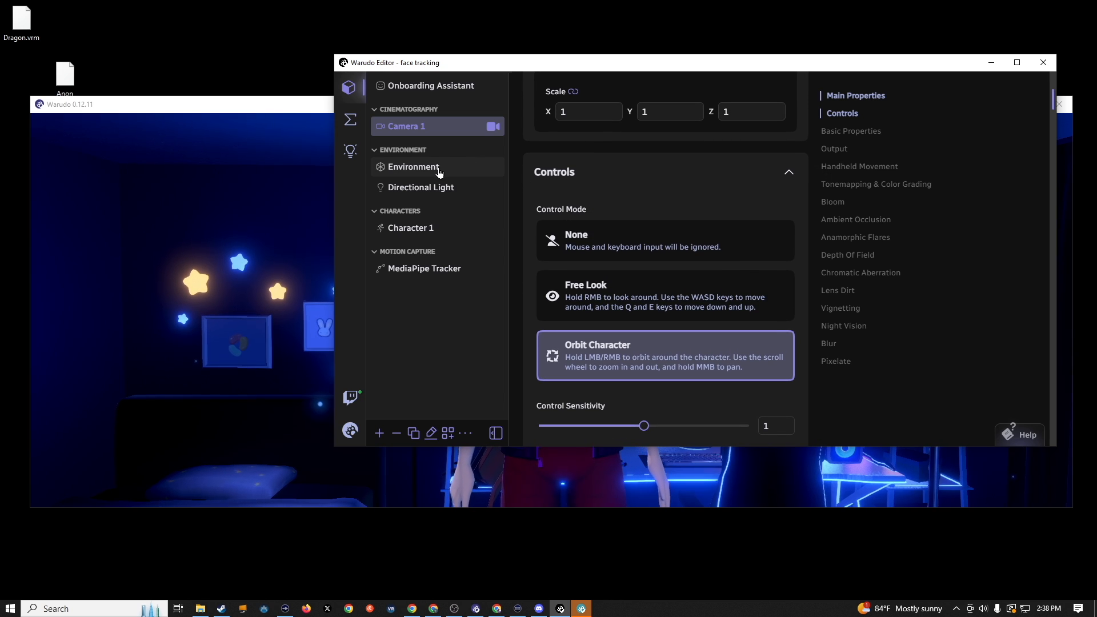
- Open Character 1's settings, then narrow the avatar preview window and place the editor window beside it
{"action": "left_click", "coordinate": [408, 229]}
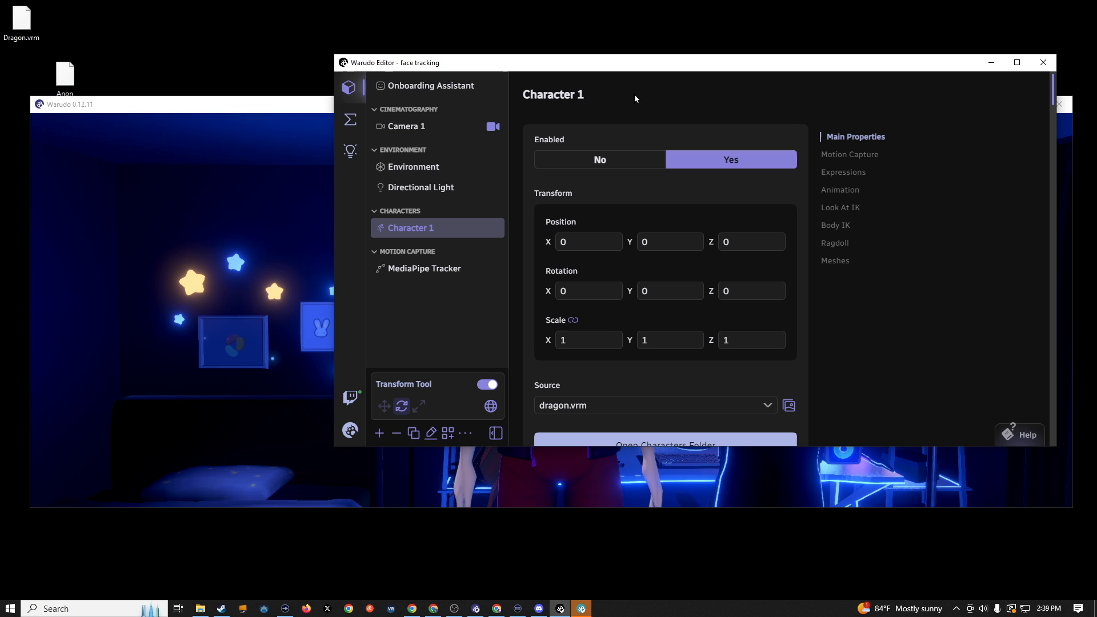
{"action": "left_click", "coordinate": [314, 106]}
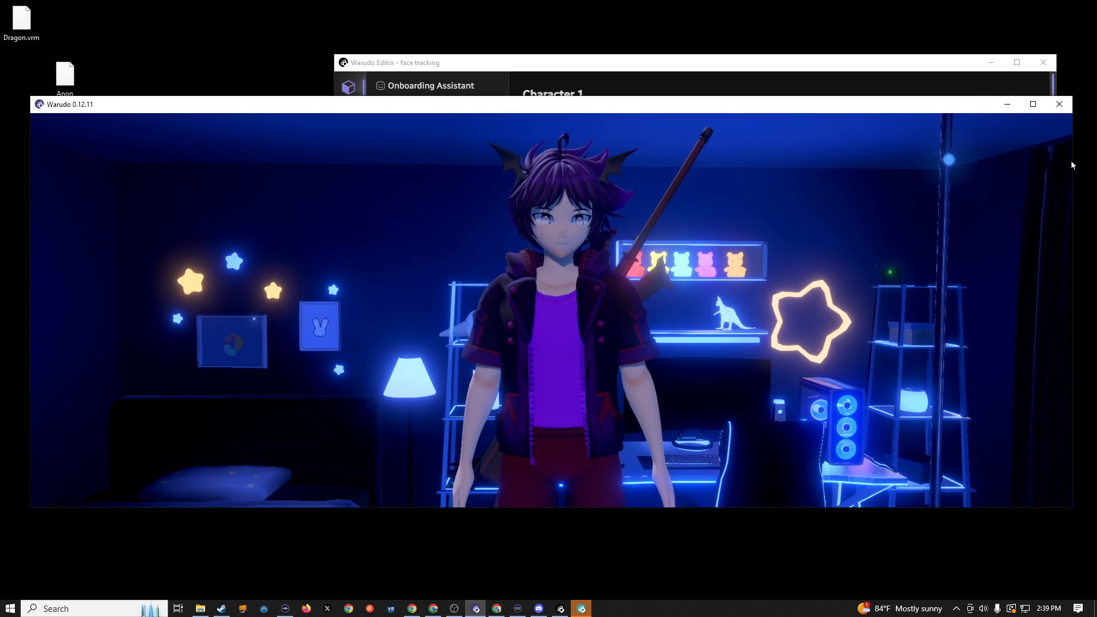
{"action": "left_click_drag", "start_coordinate": [1073, 162], "coordinate": [372, 136]}
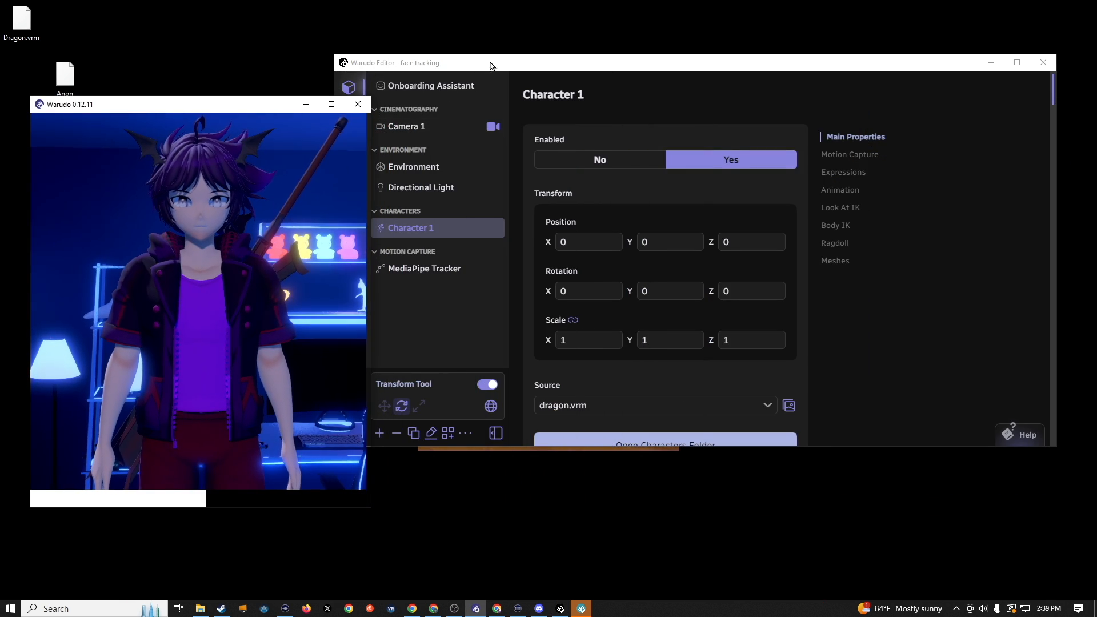
{"action": "left_click_drag", "start_coordinate": [490, 66], "coordinate": [537, 112]}
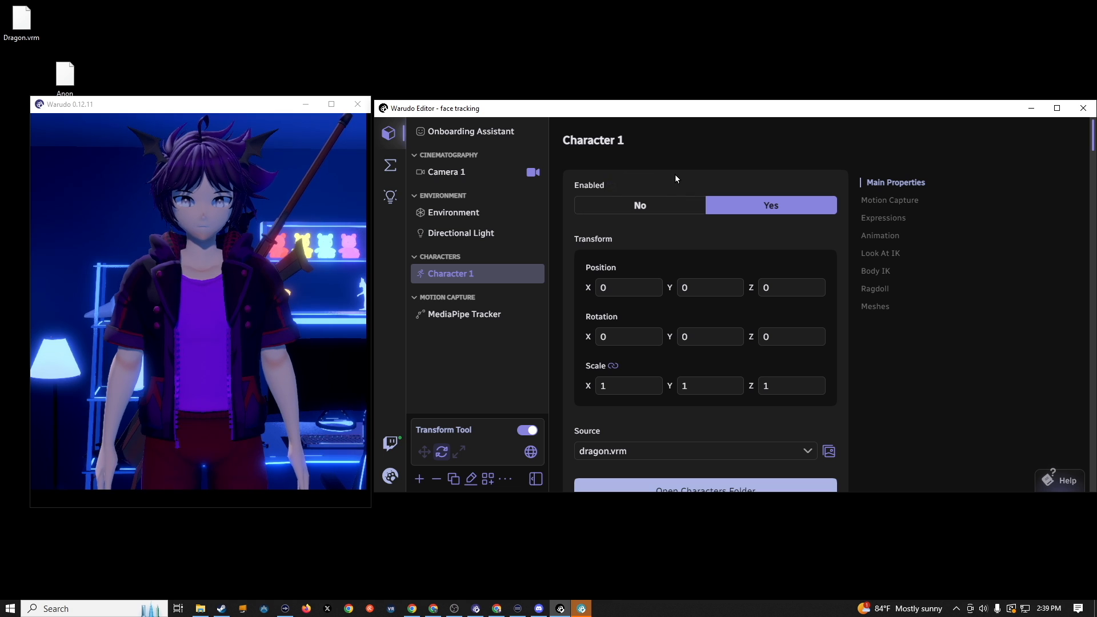
- Disable Character 1 and enable it again
{"action": "left_click", "coordinate": [635, 216]}
{"action": "left_click", "coordinate": [766, 206]}
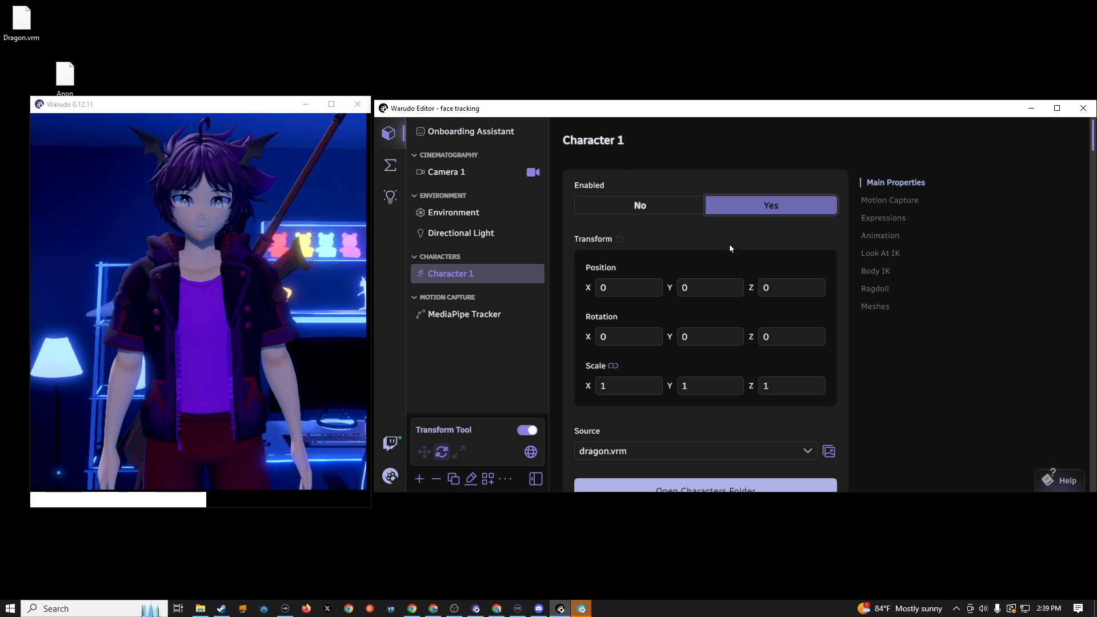
- Set Character 1's position to X -0.38, Y -0.34, Z -0.17, its X rotation to -0.23 and its uniform scale to 0.85
{"action": "scroll", "coordinate": [727, 244], "scroll_direction": "down", "scroll_amount": 2}
{"action": "scroll", "coordinate": [597, 184], "scroll_direction": "up", "scroll_amount": 1}
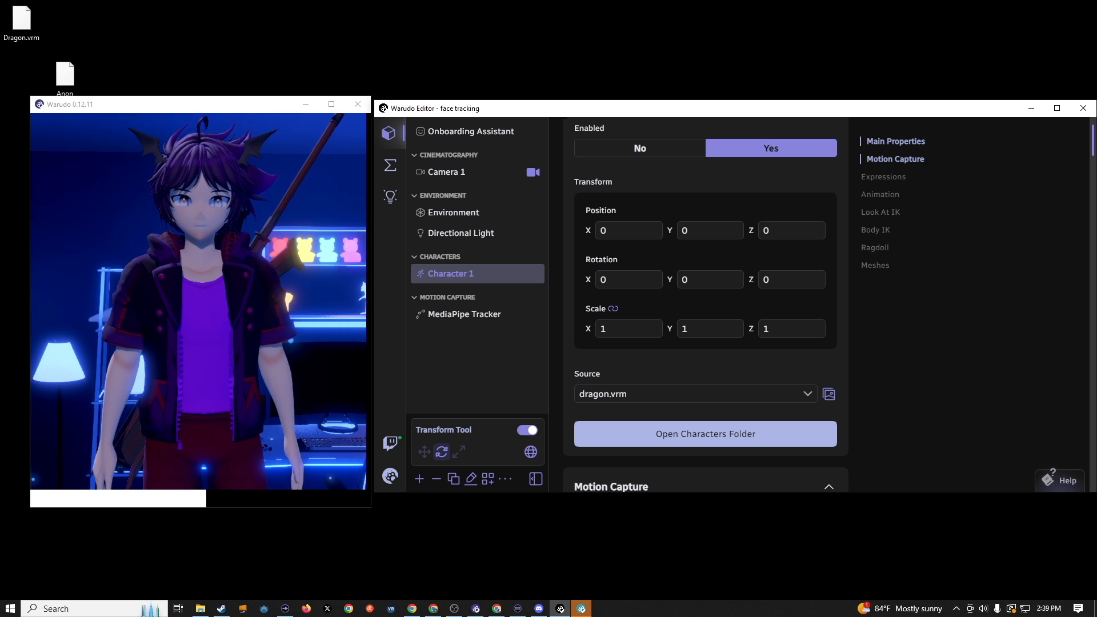
{"action": "left_click_drag", "start_coordinate": [619, 230], "coordinate": [567, 230]}
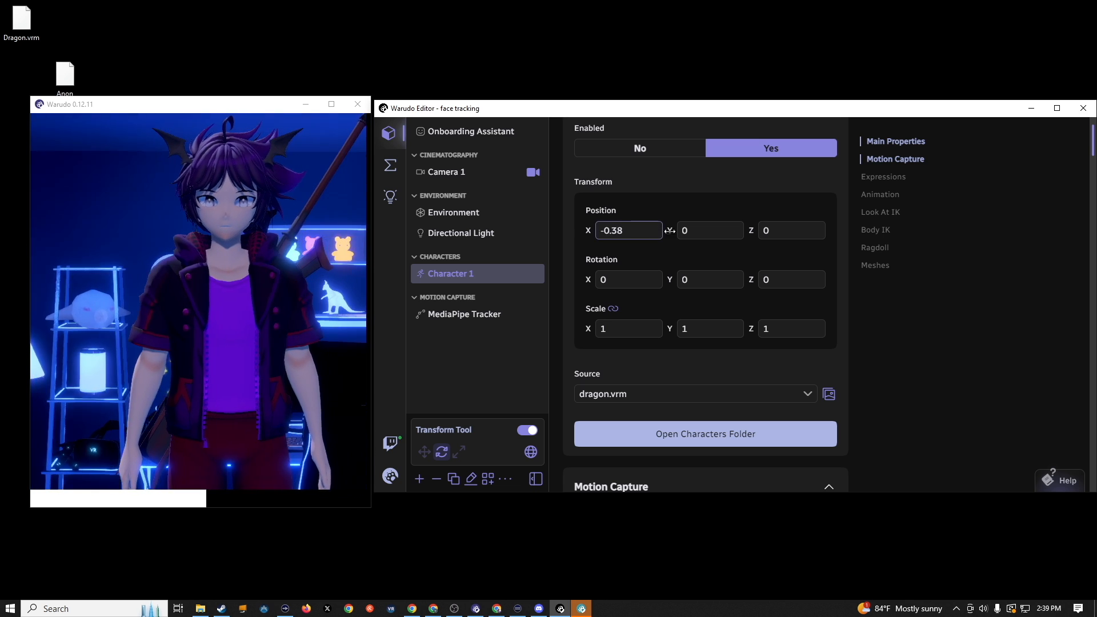
{"action": "left_click_drag", "start_coordinate": [670, 231], "coordinate": [740, 231]}
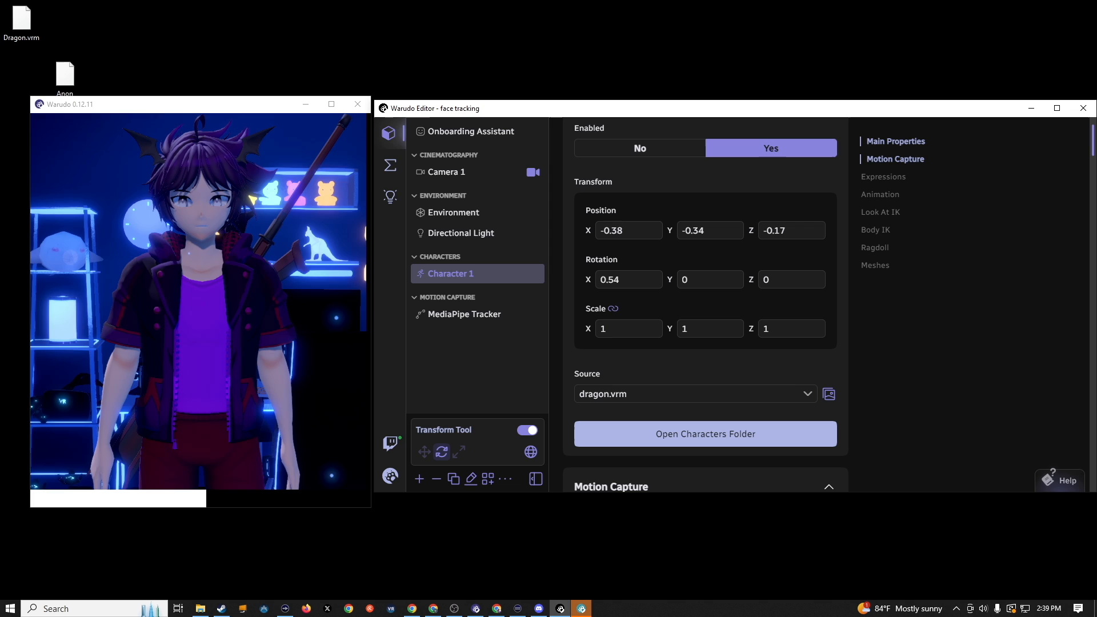
{"action": "left_click_drag", "start_coordinate": [619, 279], "coordinate": [601, 280]}
{"action": "mouse_move", "coordinate": [588, 329]}
{"action": "left_mouse_down"}
{"action": "mouse_move", "coordinate": [719, 329]}
{"action": "mouse_move", "coordinate": [540, 329]}
{"action": "mouse_move", "coordinate": [579, 329]}
{"action": "left_mouse_up"}
- Raise Character 1 to a Y position of 0.07, checking its placement in the room from farther away
{"action": "left_click", "coordinate": [230, 360]}
{"action": "scroll", "coordinate": [238, 361], "scroll_direction": "down", "scroll_amount": 5}
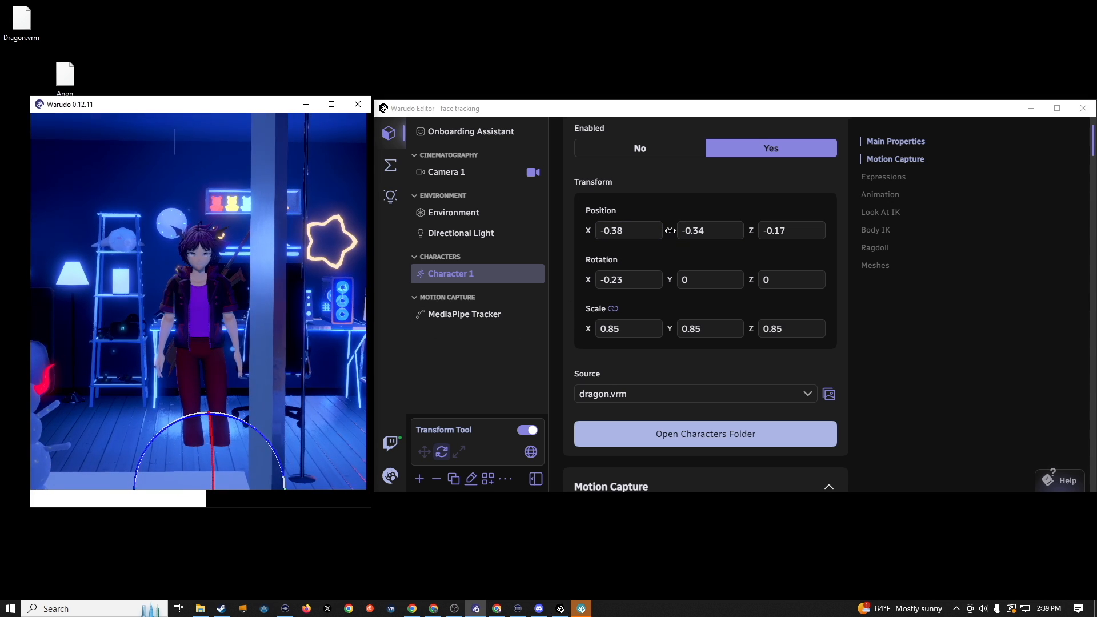
{"action": "left_click_drag", "start_coordinate": [669, 231], "coordinate": [698, 230]}
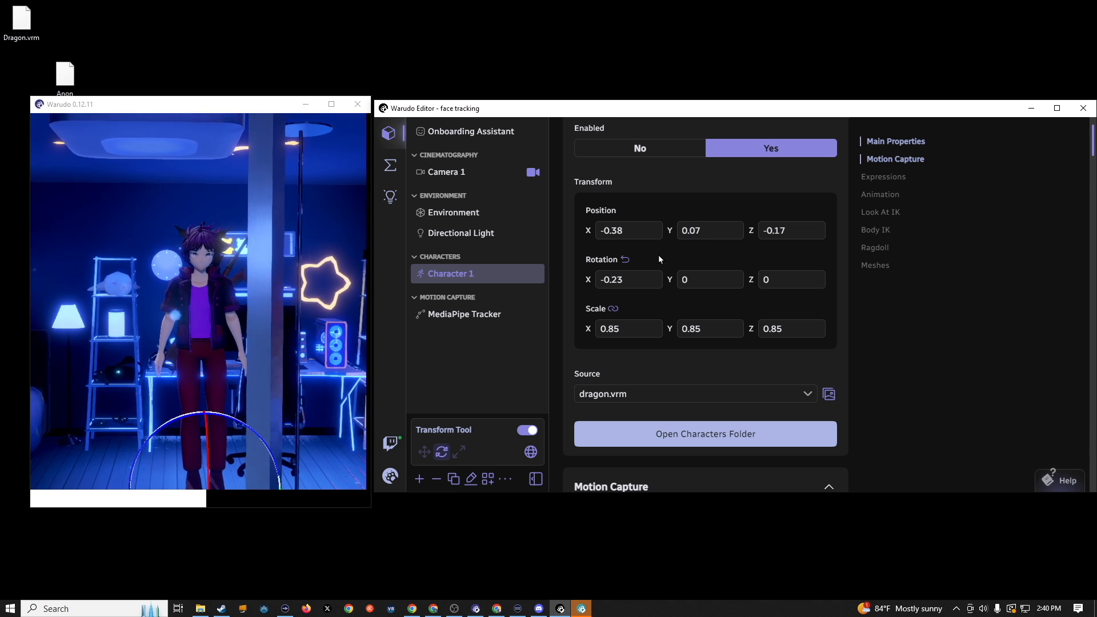
{"action": "left_click", "coordinate": [288, 313]}
{"action": "scroll", "coordinate": [288, 313], "scroll_direction": "up", "scroll_amount": 5}
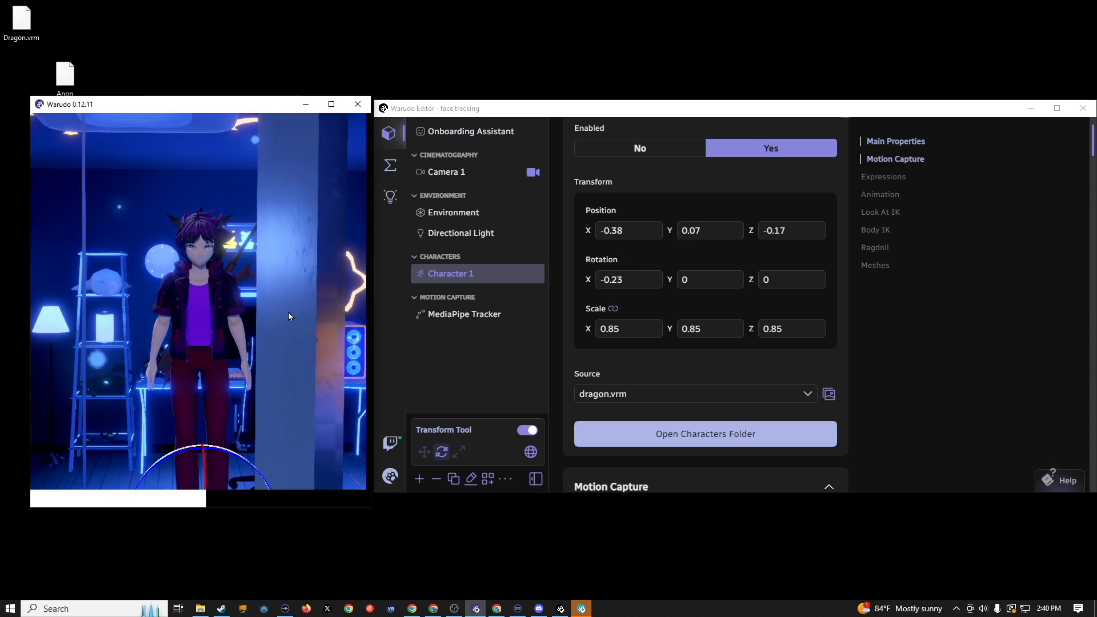
- Switch Character 1's source model to cstudiolatest.vrm and back to dragon.vrm
{"action": "mouse_move", "coordinate": [623, 261]}
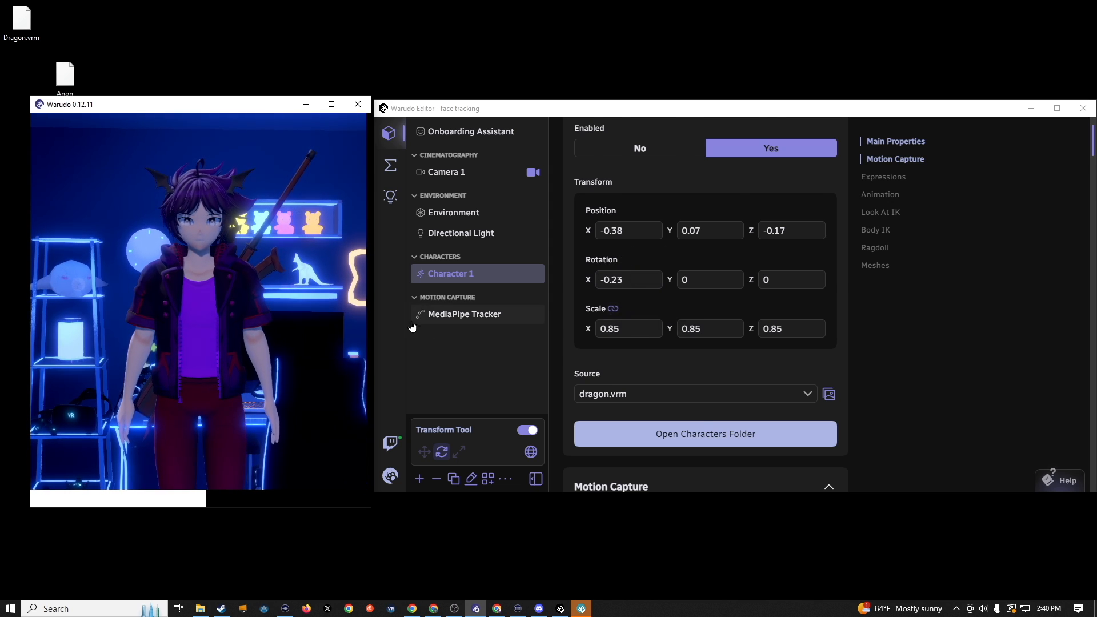
{"action": "scroll", "coordinate": [707, 326], "scroll_direction": "down", "scroll_amount": 2}
{"action": "left_click", "coordinate": [761, 287]}
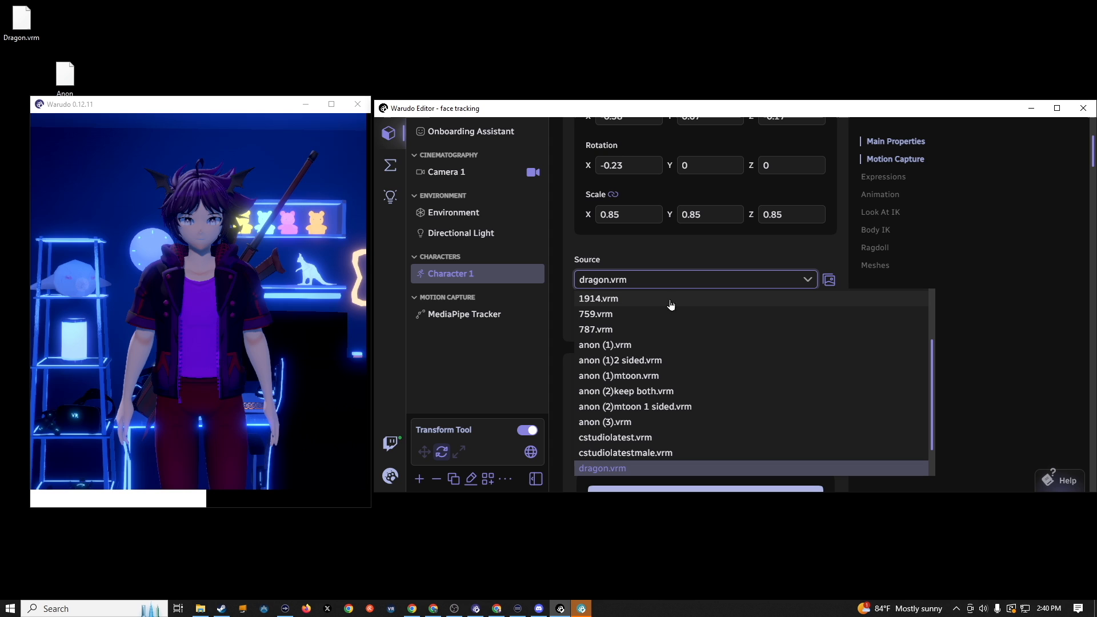
{"action": "scroll", "coordinate": [632, 367], "scroll_direction": "down", "scroll_amount": 2}
{"action": "left_click", "coordinate": [619, 404]}
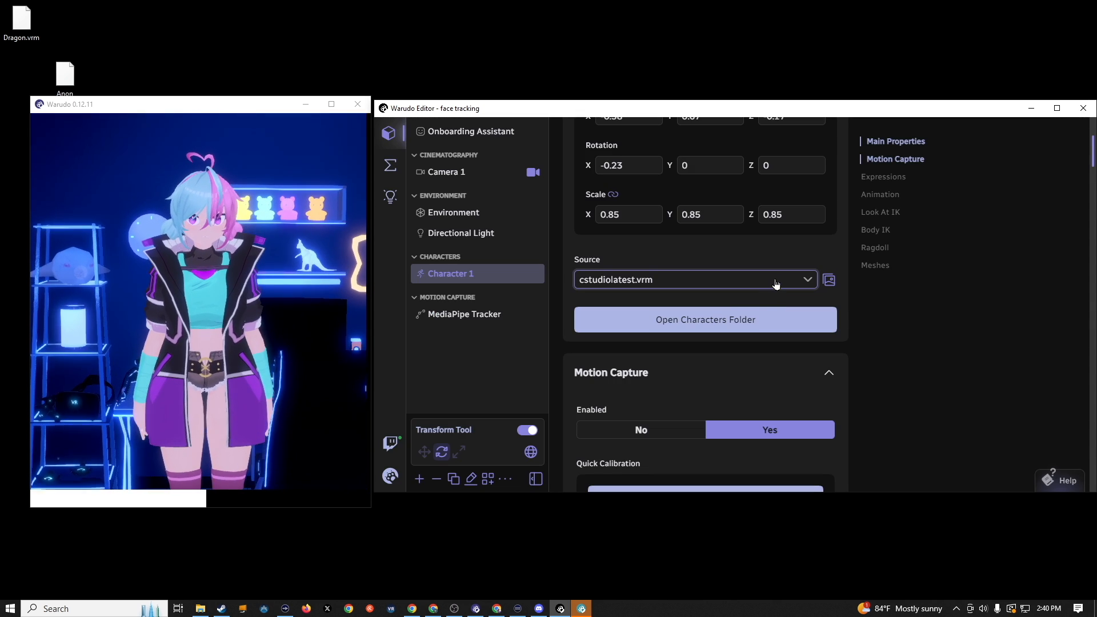
{"action": "left_click", "coordinate": [773, 280]}
{"action": "scroll", "coordinate": [646, 432], "scroll_direction": "down", "scroll_amount": 2}
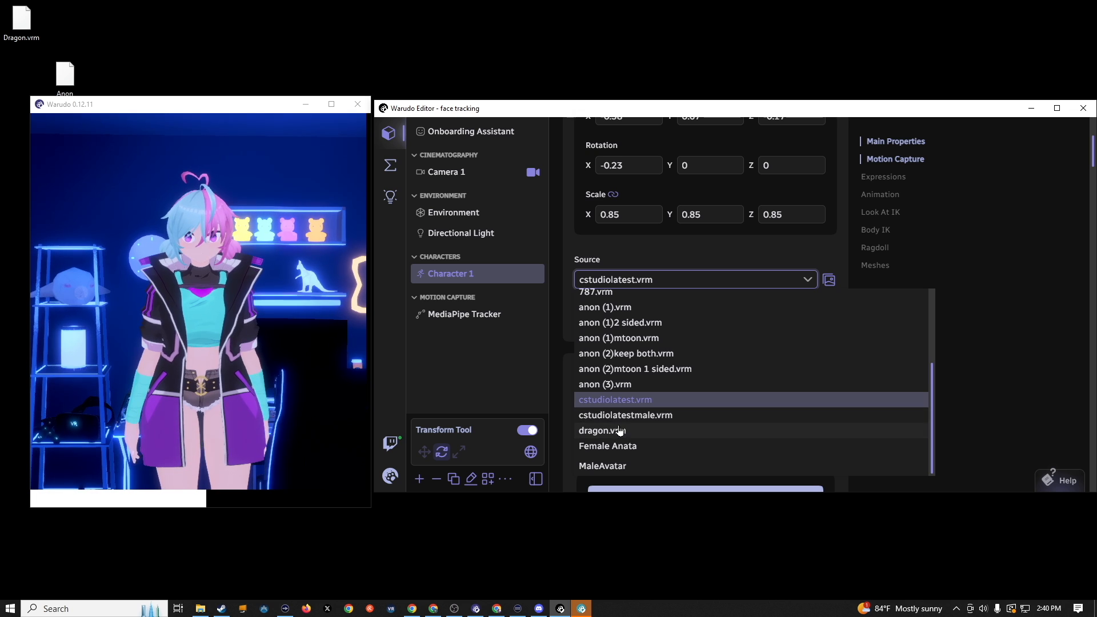
{"action": "left_click", "coordinate": [620, 431]}
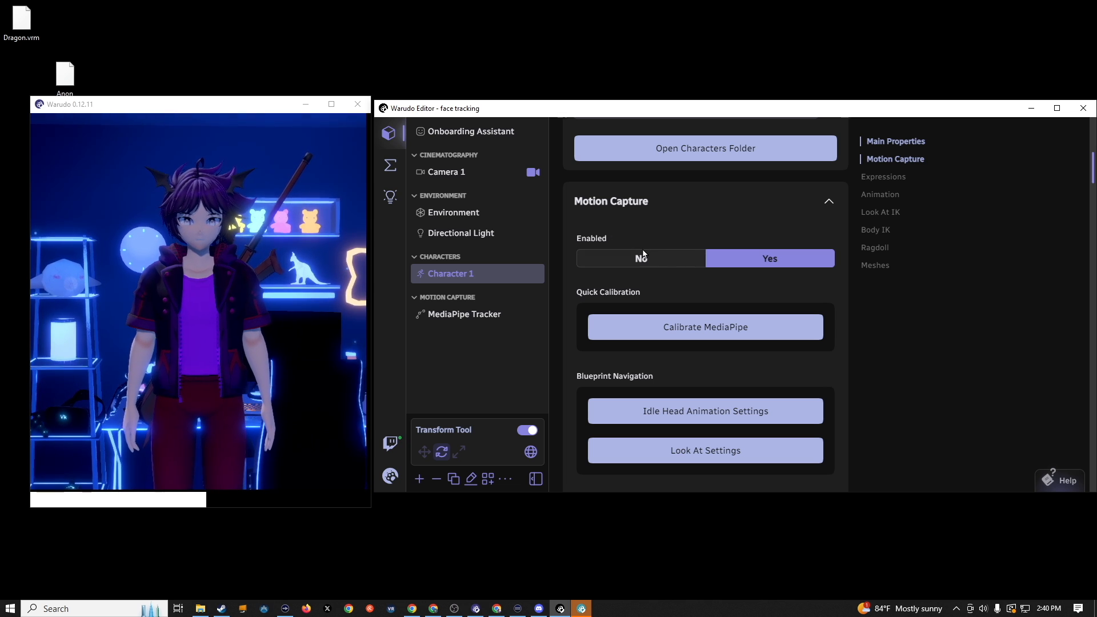
- Calibrate MediaPipe for Character 1, then remove its motion capture setup
{"action": "scroll", "coordinate": [676, 261], "scroll_direction": "down", "scroll_amount": 1}
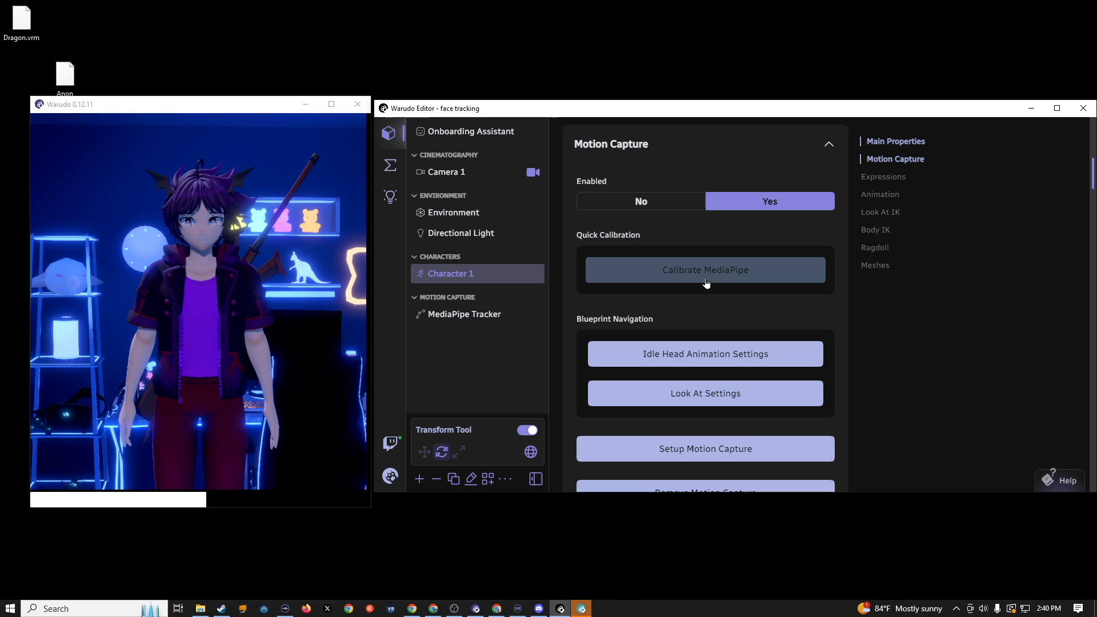
{"action": "left_click", "coordinate": [706, 279]}
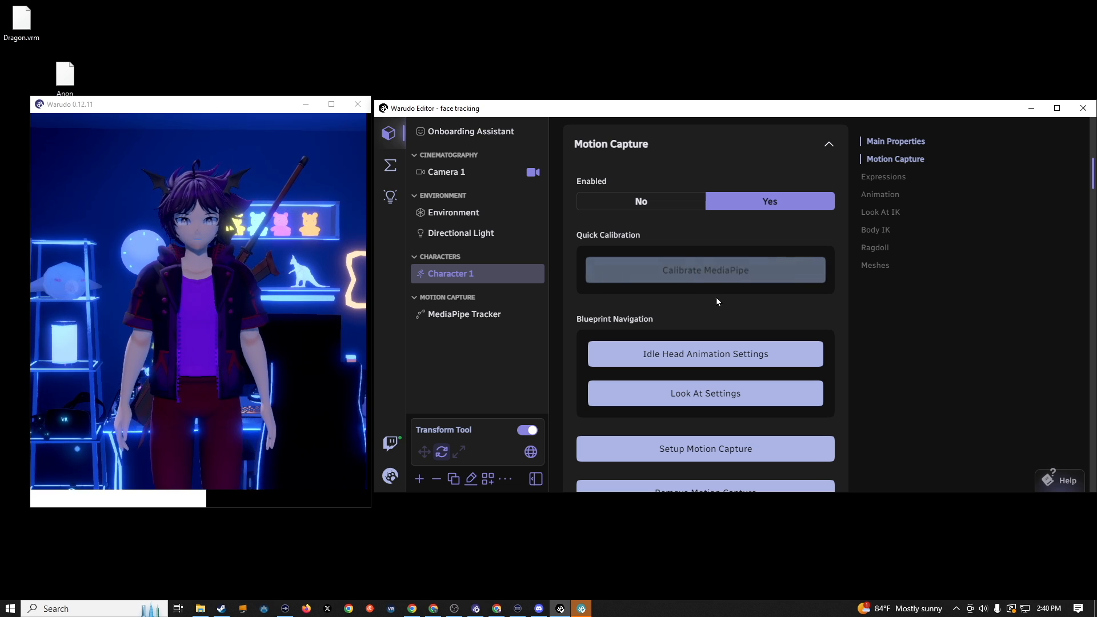
{"action": "scroll", "coordinate": [718, 307], "scroll_direction": "down", "scroll_amount": 3}
{"action": "scroll", "coordinate": [730, 296], "scroll_direction": "down", "scroll_amount": 1}
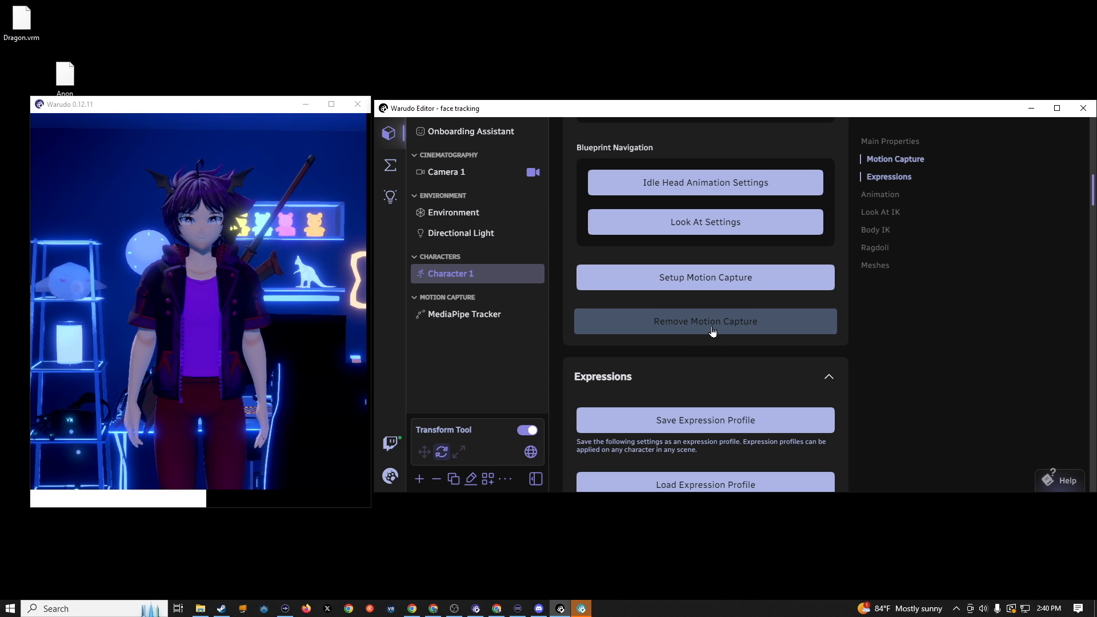
{"action": "left_click", "coordinate": [711, 327]}
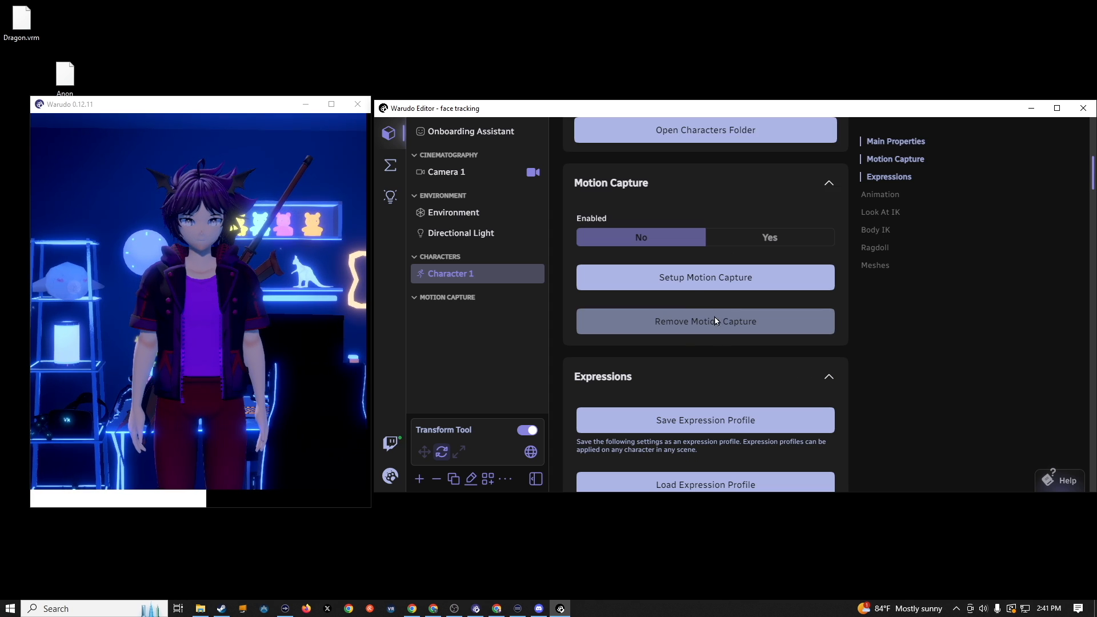
- Start a new motion capture setup for Character 1 with MediaPipe (Webcam) as the face tracking template
{"action": "left_click", "coordinate": [736, 291]}
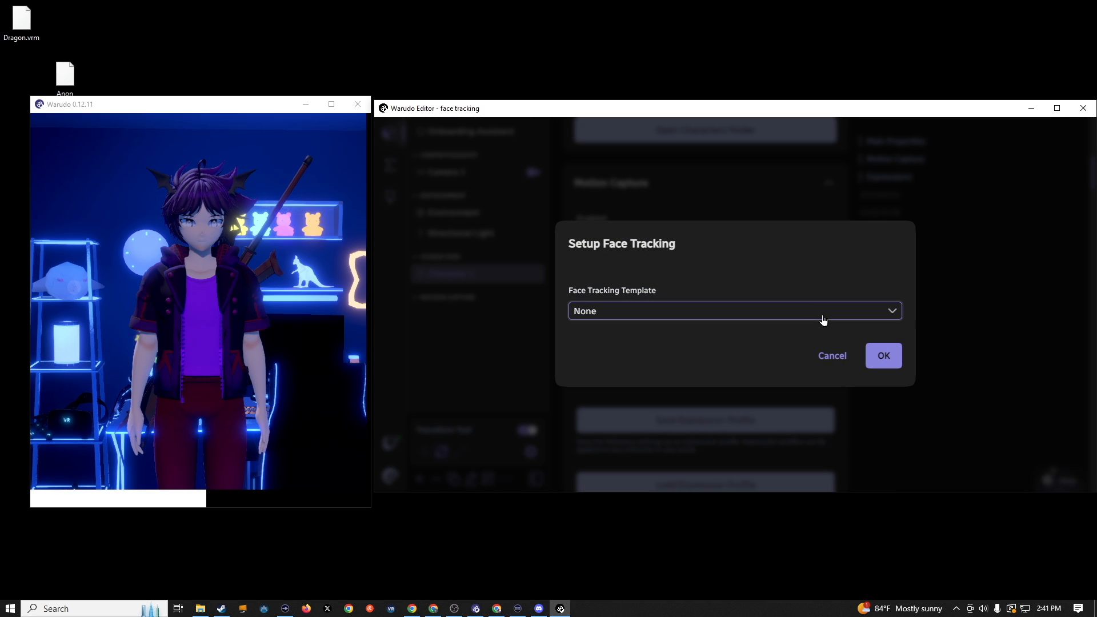
{"action": "left_click", "coordinate": [823, 316]}
{"action": "left_click", "coordinate": [638, 345]}
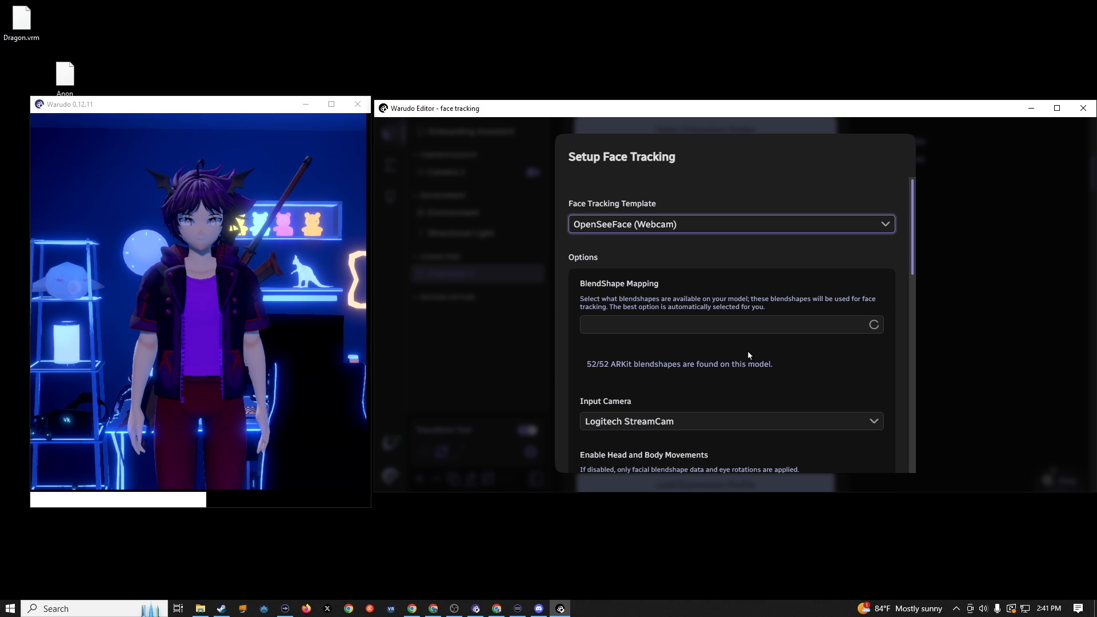
{"action": "left_click", "coordinate": [752, 224]}
{"action": "left_click", "coordinate": [634, 272]}
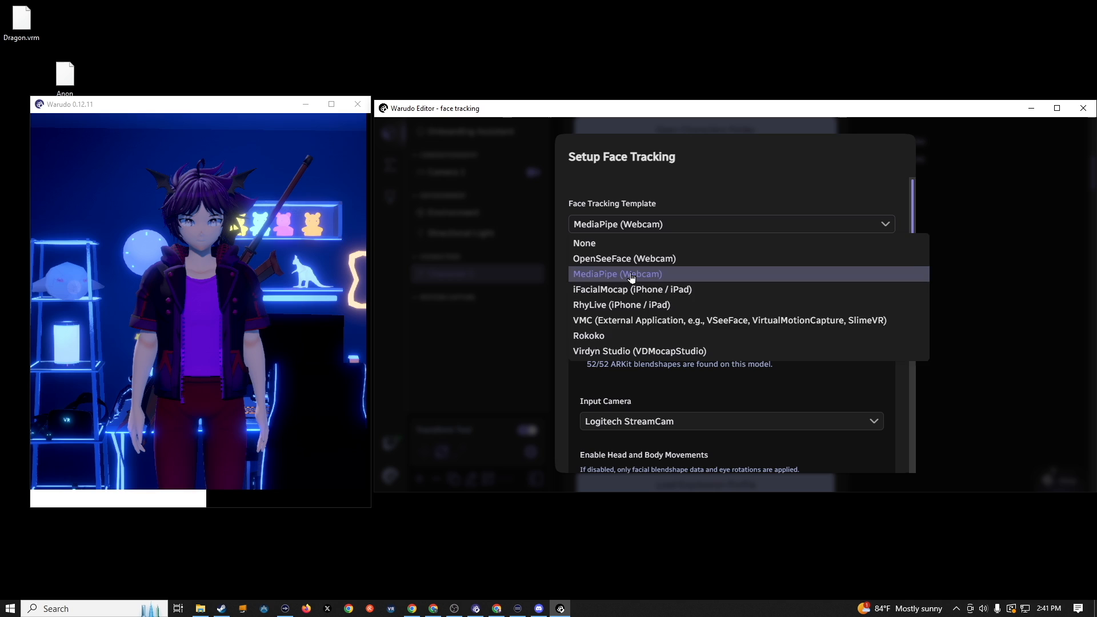
{"action": "scroll", "coordinate": [705, 298], "scroll_direction": "down", "scroll_amount": 1}
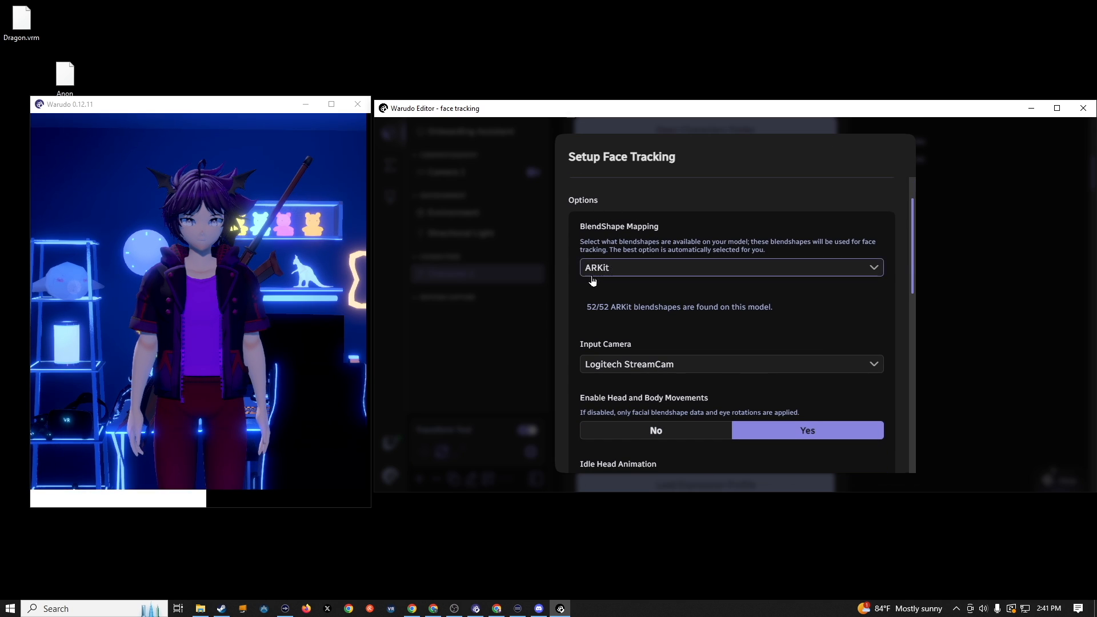
{"action": "scroll", "coordinate": [620, 231], "scroll_direction": "up", "scroll_amount": 1}
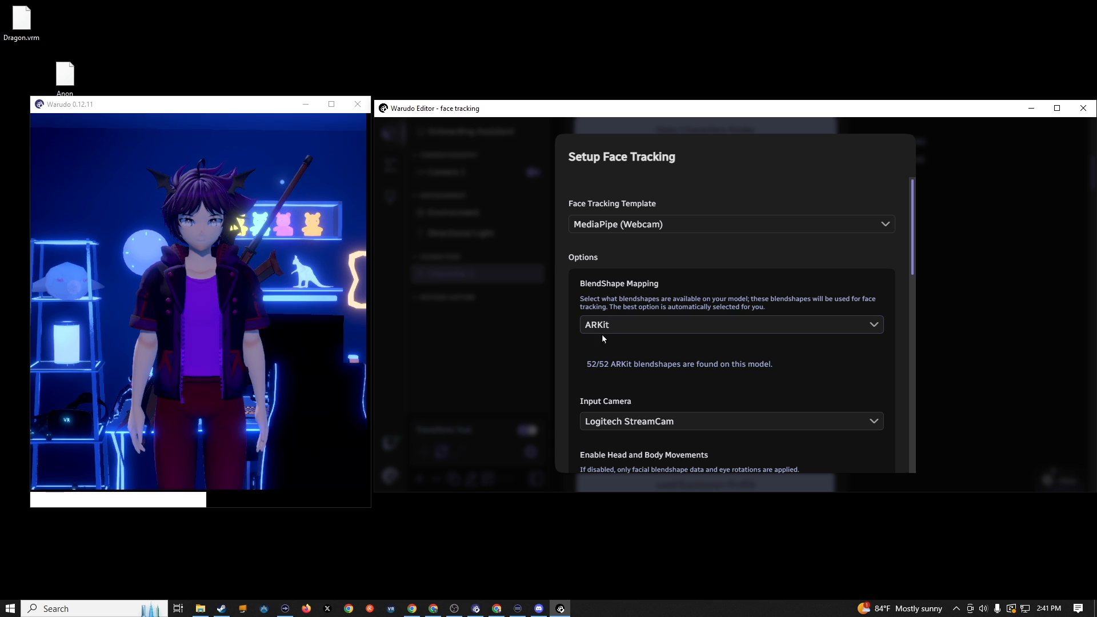
{"action": "left_click_drag", "start_coordinate": [585, 364], "coordinate": [651, 366]}
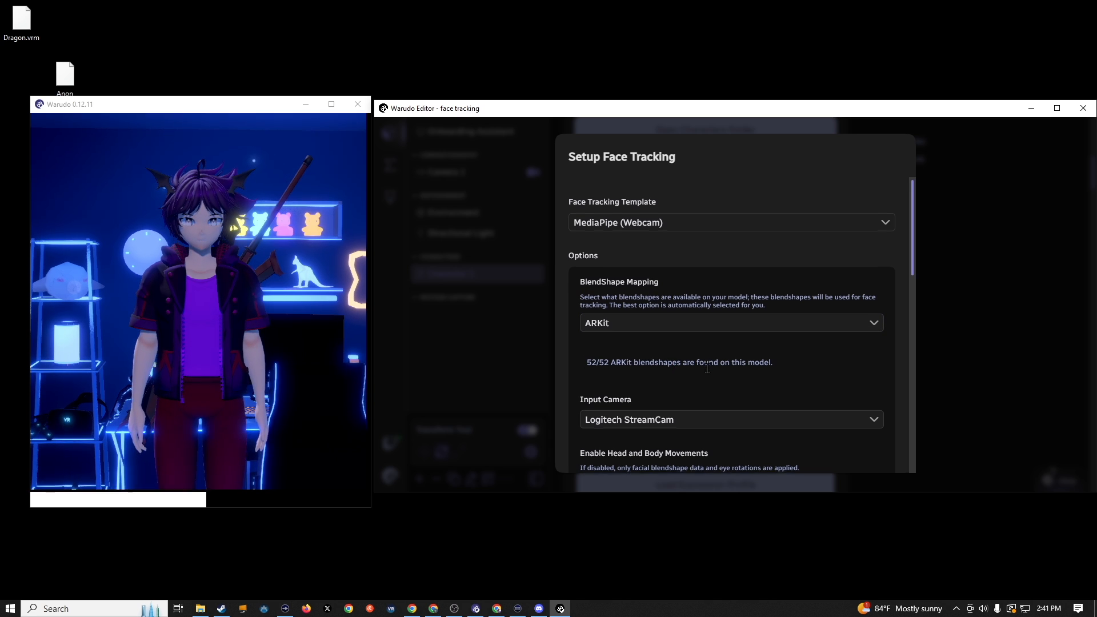
- Set lip sync to Always Enabled with the Mic In (Elgato Wave:XLR) microphone and accept the face tracking setup
{"action": "scroll", "coordinate": [711, 343], "scroll_direction": "down", "scroll_amount": 7}
{"action": "scroll", "coordinate": [718, 318], "scroll_direction": "down", "scroll_amount": 4}
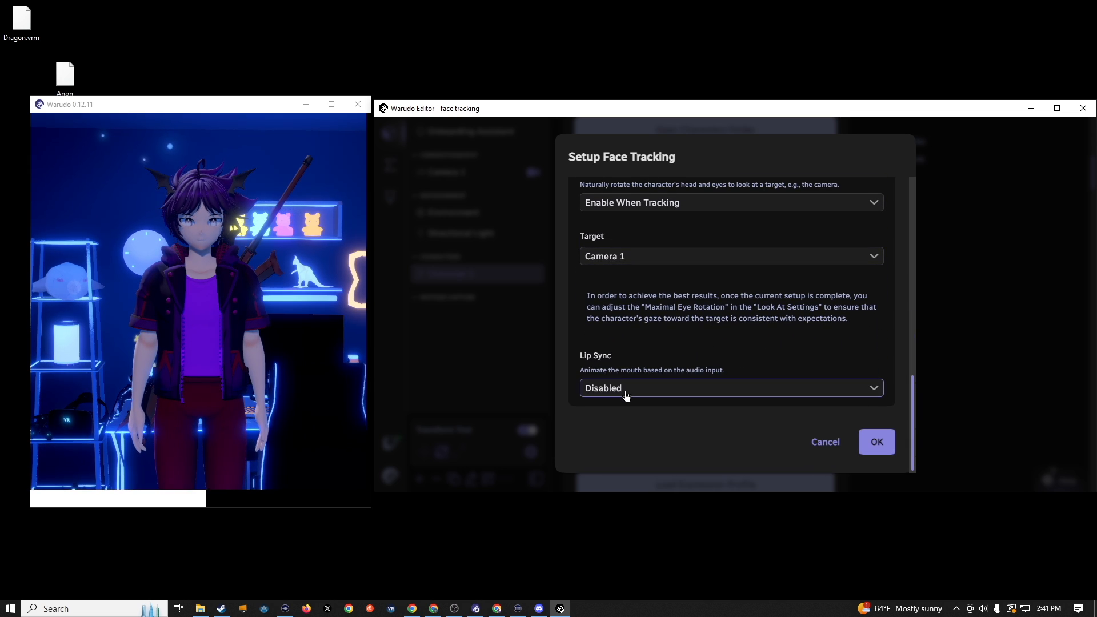
{"action": "left_click", "coordinate": [760, 390]}
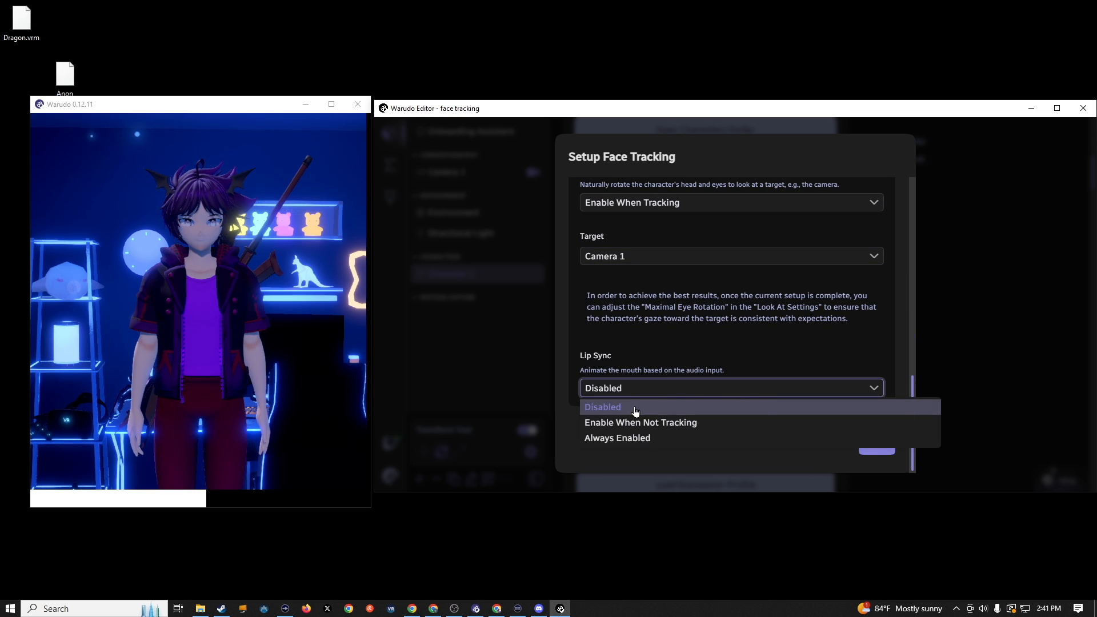
{"action": "left_click", "coordinate": [615, 442]}
{"action": "scroll", "coordinate": [780, 341], "scroll_direction": "down", "scroll_amount": 2}
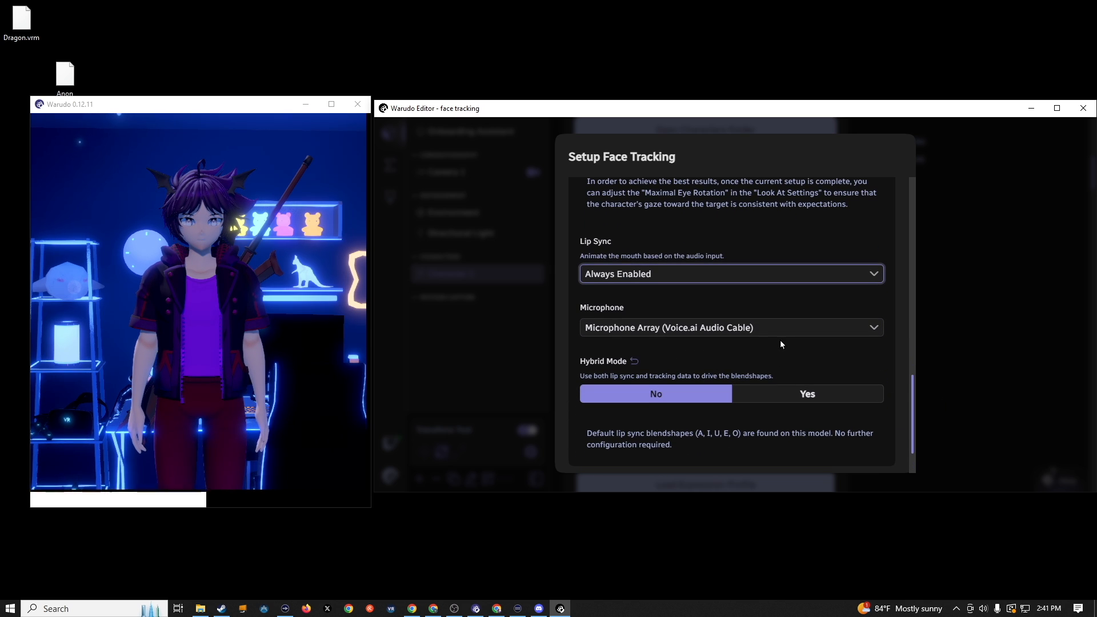
{"action": "left_click", "coordinate": [674, 329]}
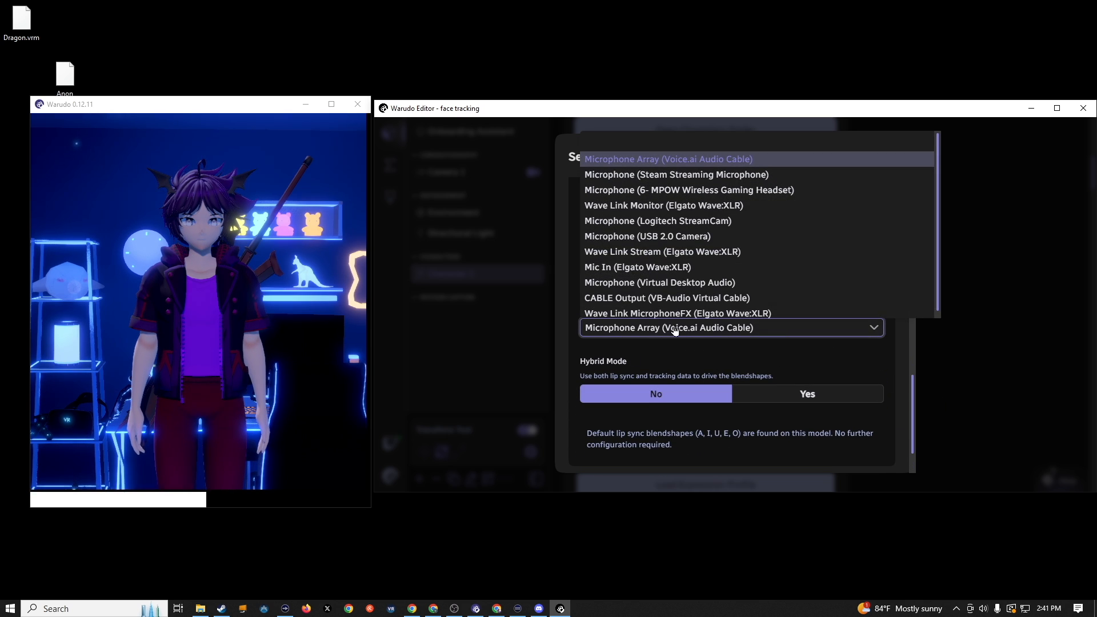
{"action": "left_click", "coordinate": [630, 268]}
{"action": "scroll", "coordinate": [817, 396], "scroll_direction": "down", "scroll_amount": 2}
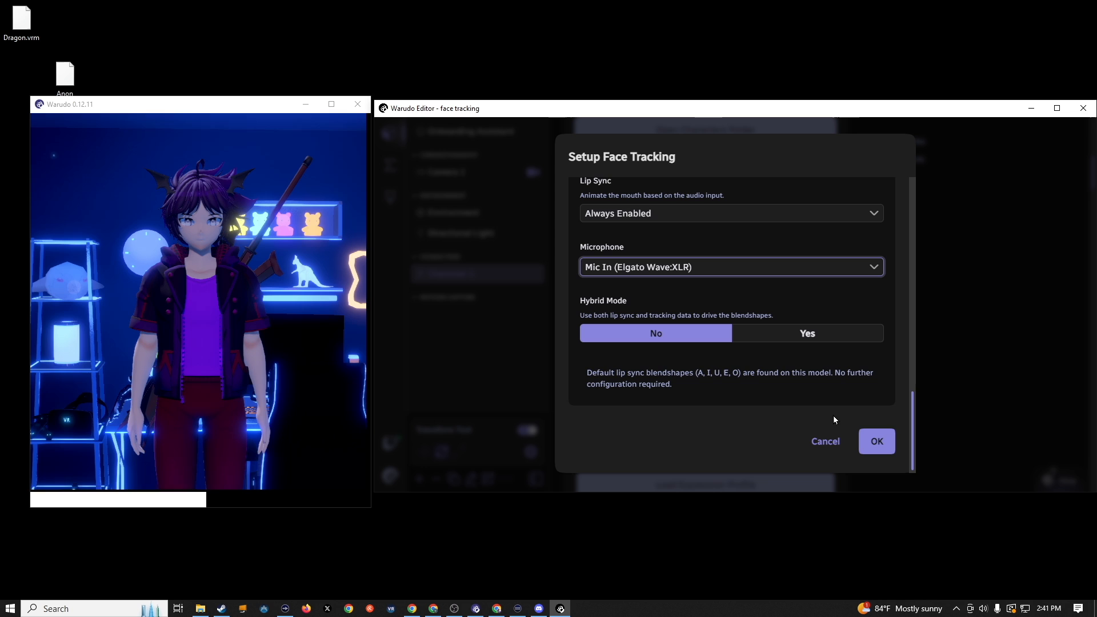
{"action": "left_click", "coordinate": [878, 446]}
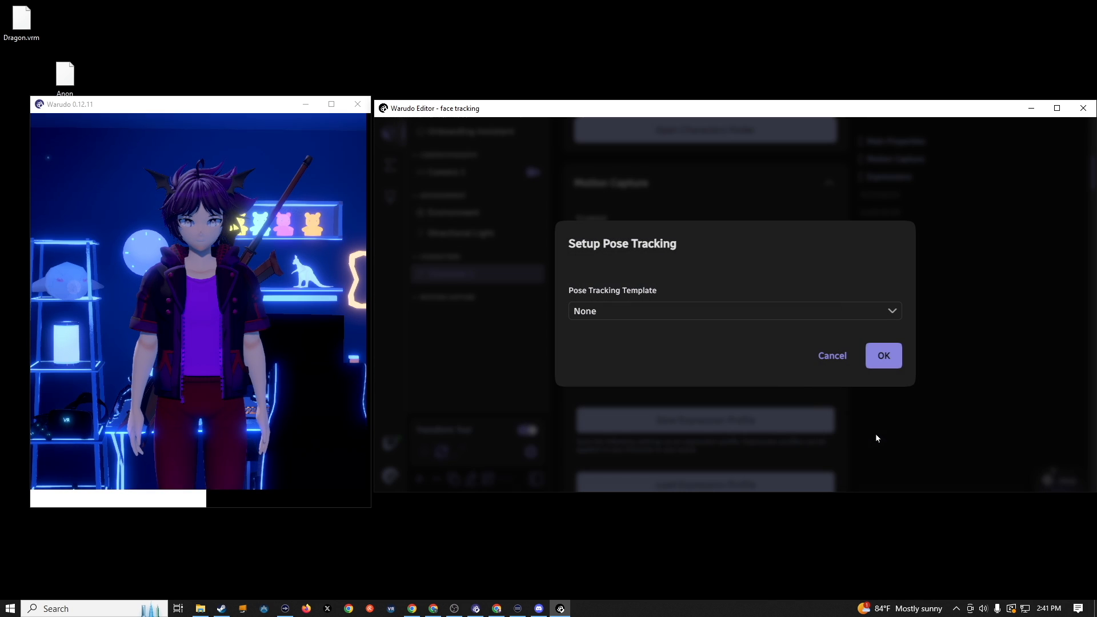
- Choose MediaPipe (Webcam) as the pose tracking template and accept the setup with its default options
{"action": "left_click", "coordinate": [804, 313]}
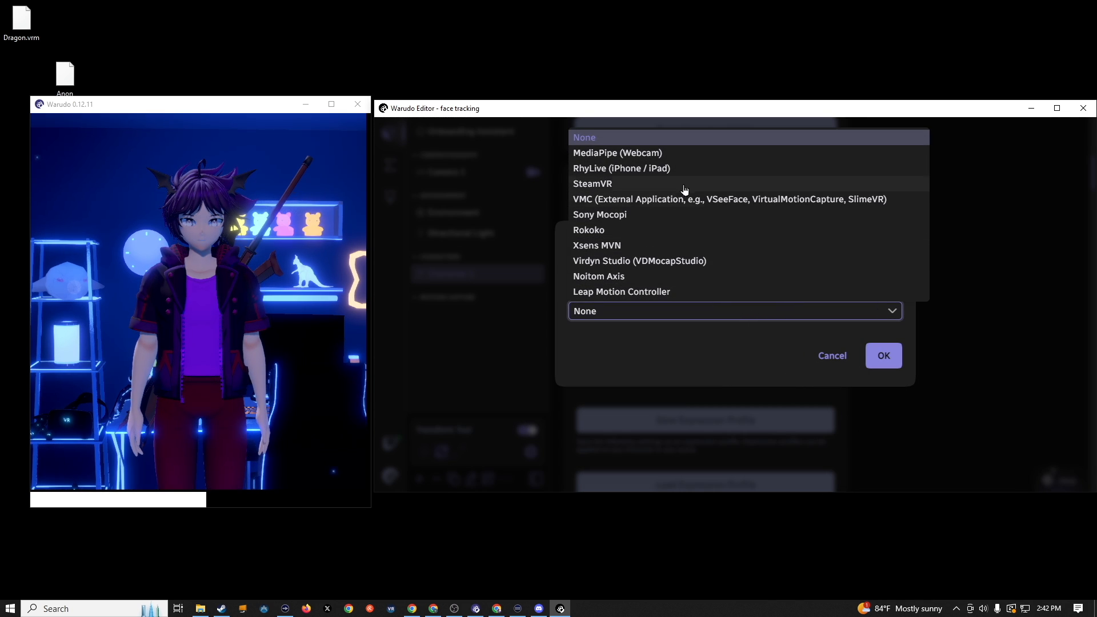
{"action": "left_click", "coordinate": [670, 154]}
{"action": "scroll", "coordinate": [875, 375], "scroll_direction": "down", "scroll_amount": 3}
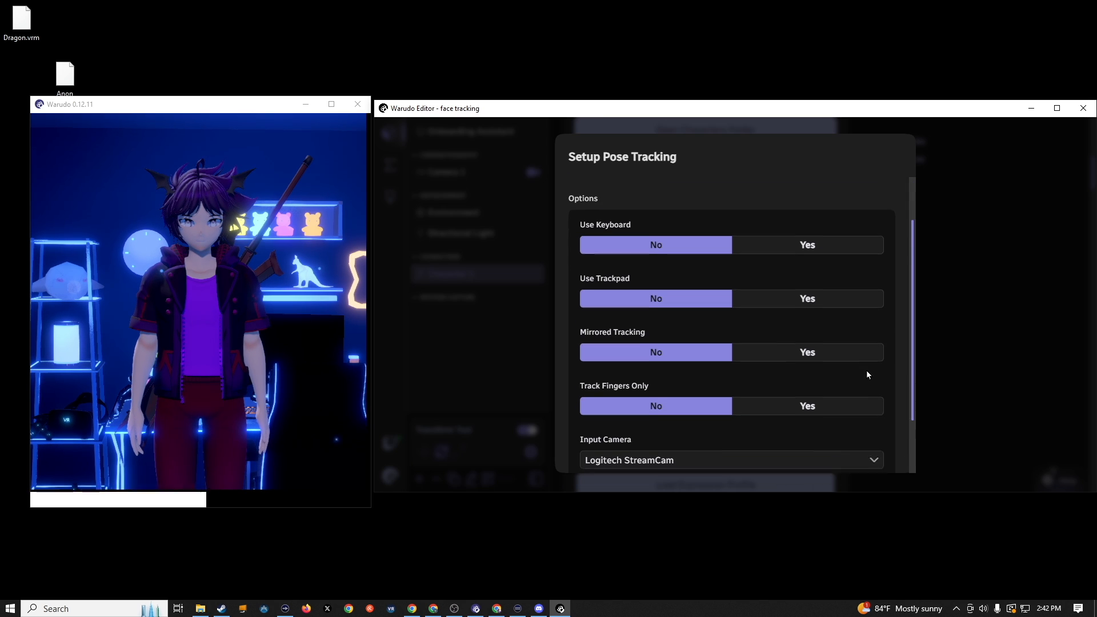
{"action": "scroll", "coordinate": [660, 286], "scroll_direction": "up", "scroll_amount": 2}
{"action": "scroll", "coordinate": [743, 343], "scroll_direction": "down", "scroll_amount": 3}
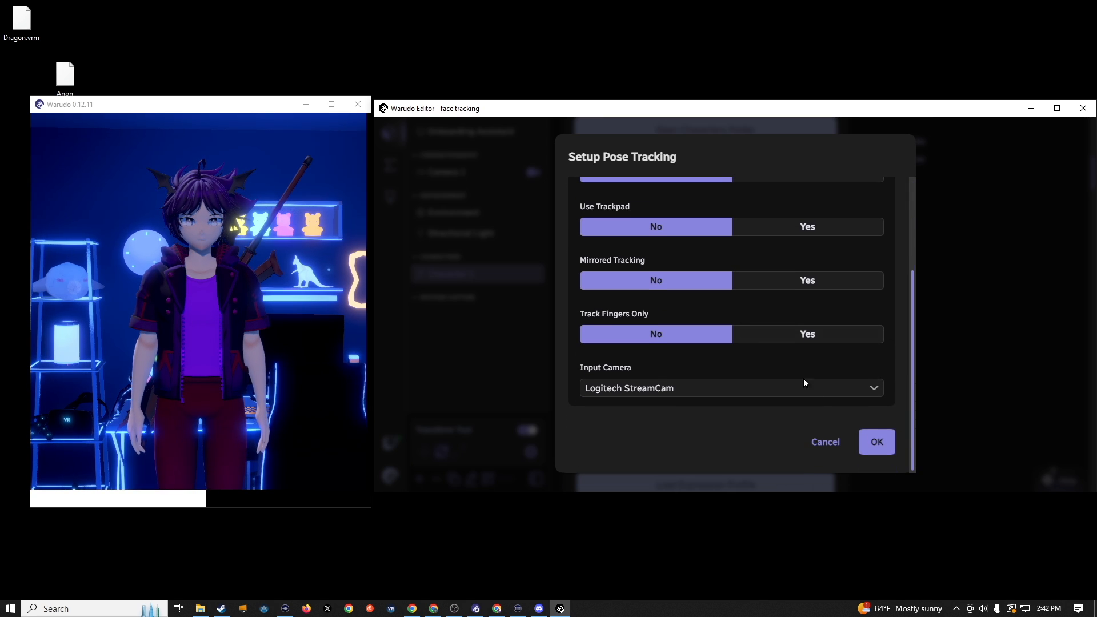
{"action": "left_click", "coordinate": [876, 441]}
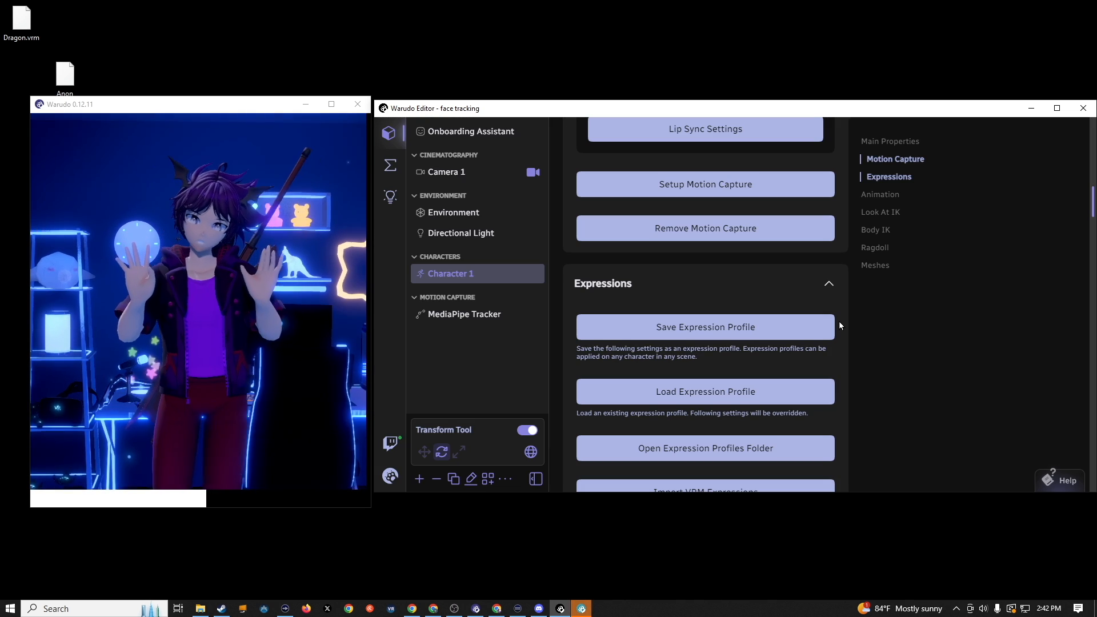
- Add a new expression to Character 1's expressions list and view its settings before collapsing it
{"action": "scroll", "coordinate": [845, 365], "scroll_direction": "down", "scroll_amount": 2}
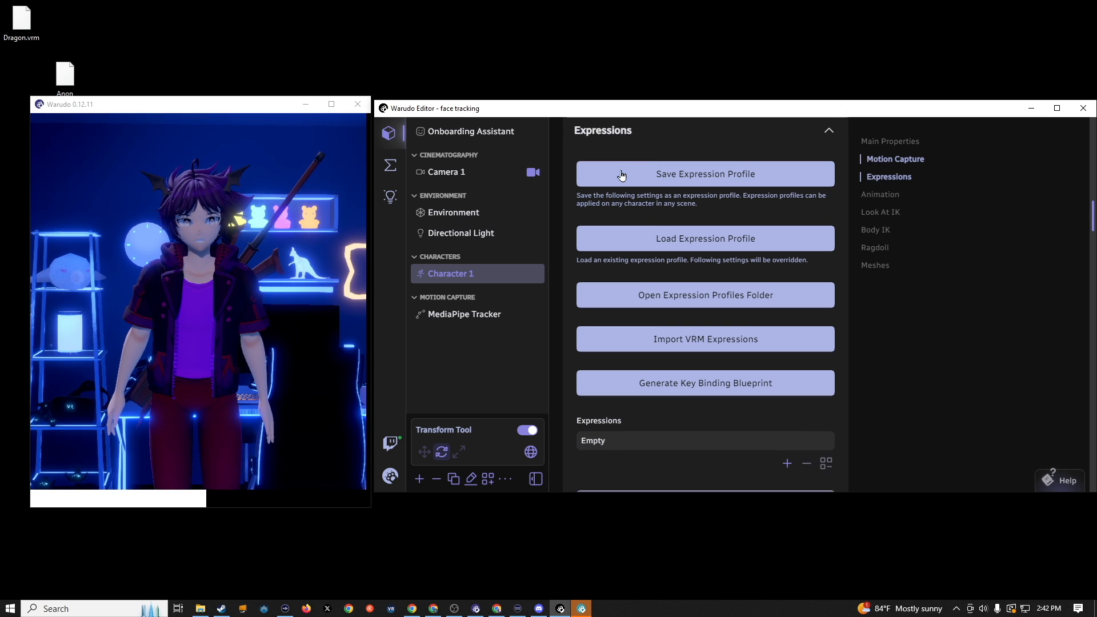
{"action": "scroll", "coordinate": [663, 245], "scroll_direction": "down", "scroll_amount": 1}
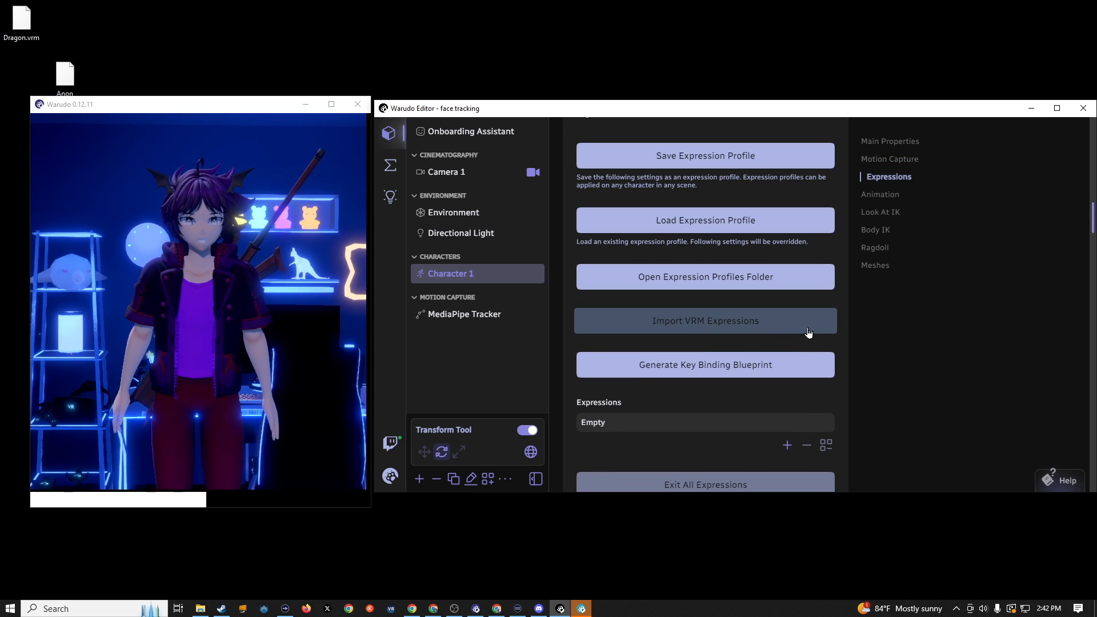
{"action": "scroll", "coordinate": [809, 332], "scroll_direction": "down", "scroll_amount": 3}
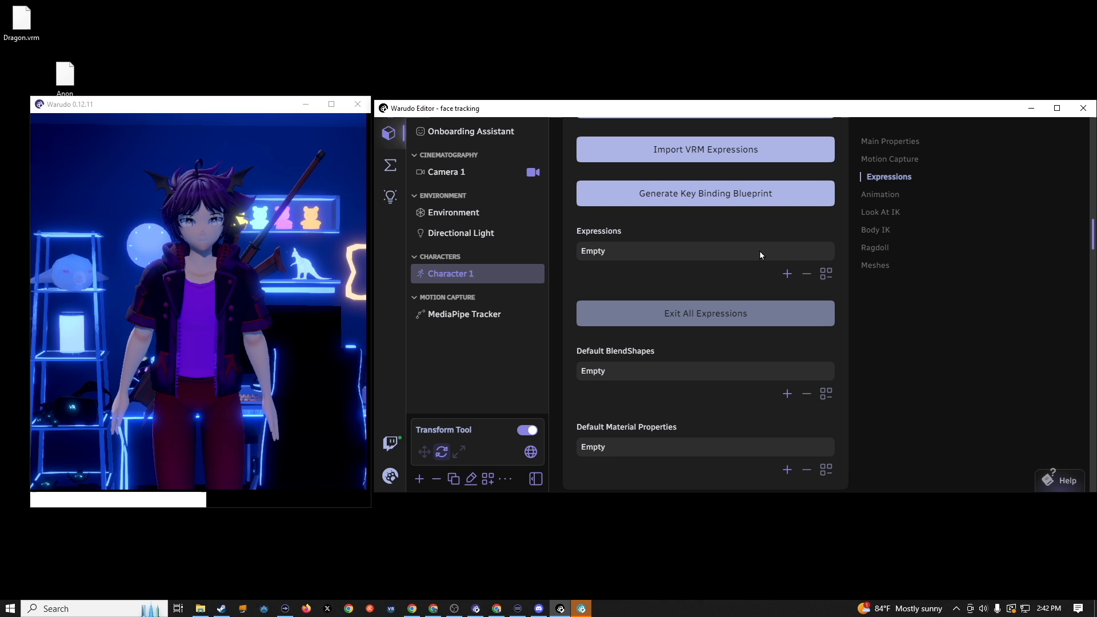
{"action": "left_click", "coordinate": [787, 274]}
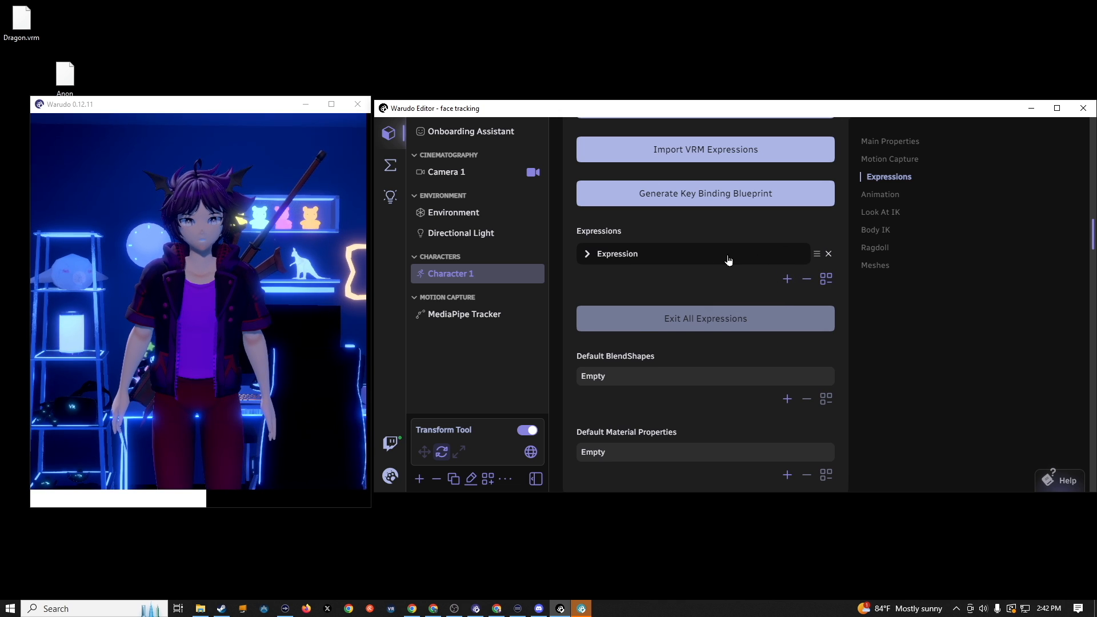
{"action": "left_click", "coordinate": [729, 261]}
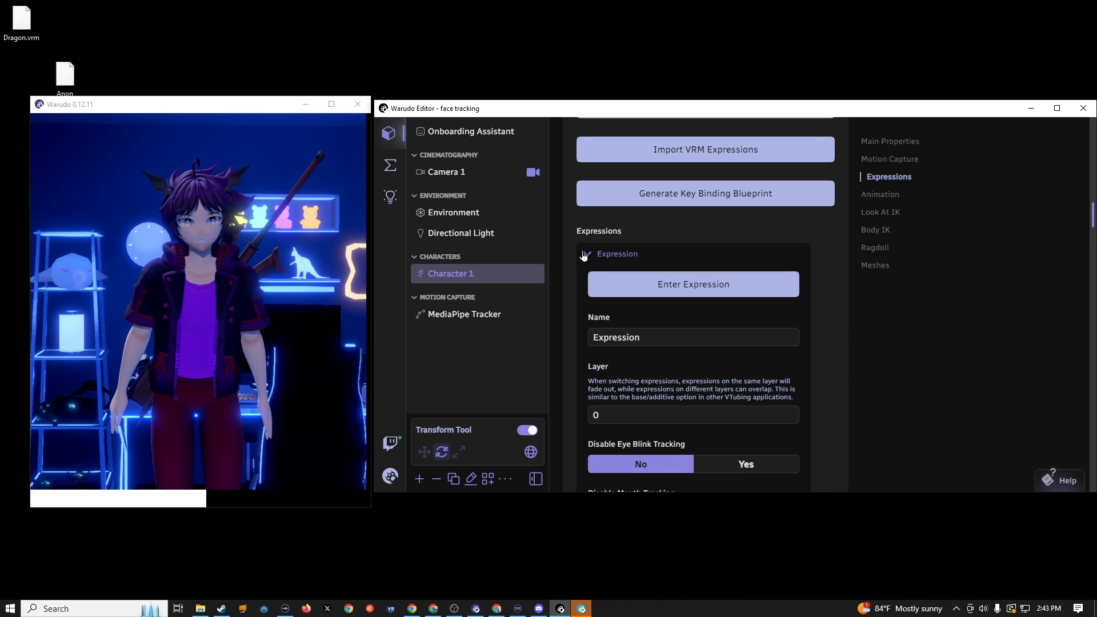
{"action": "left_click", "coordinate": [583, 256]}
- Set Character 1's idle animation to Surprise, Hands Open Front
{"action": "scroll", "coordinate": [774, 292], "scroll_direction": "down", "scroll_amount": 6}
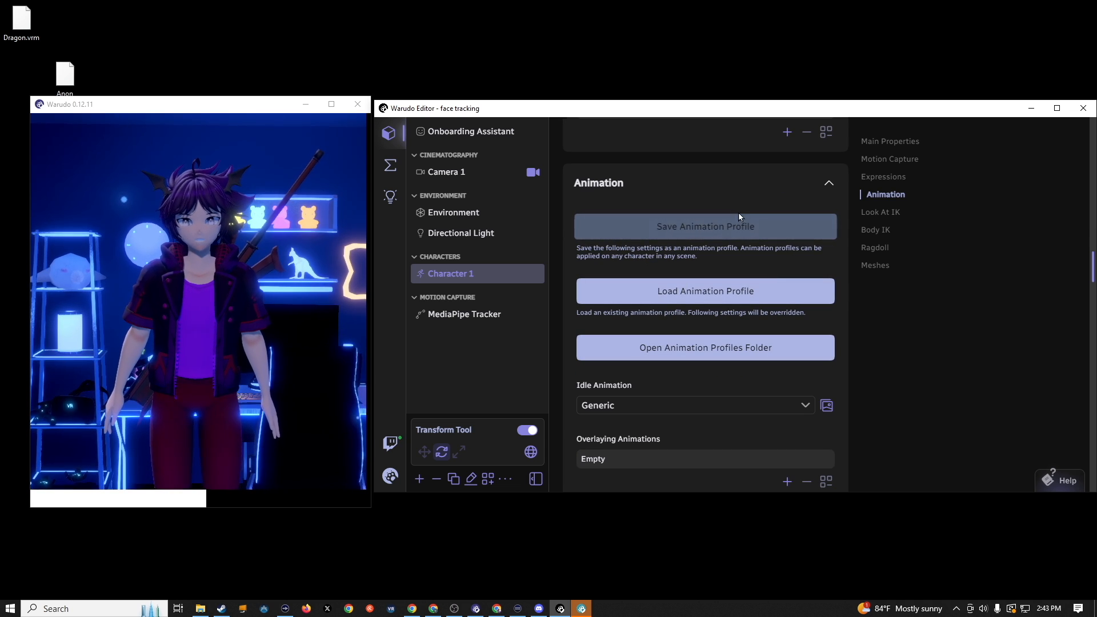
{"action": "scroll", "coordinate": [809, 292], "scroll_direction": "down", "scroll_amount": 2}
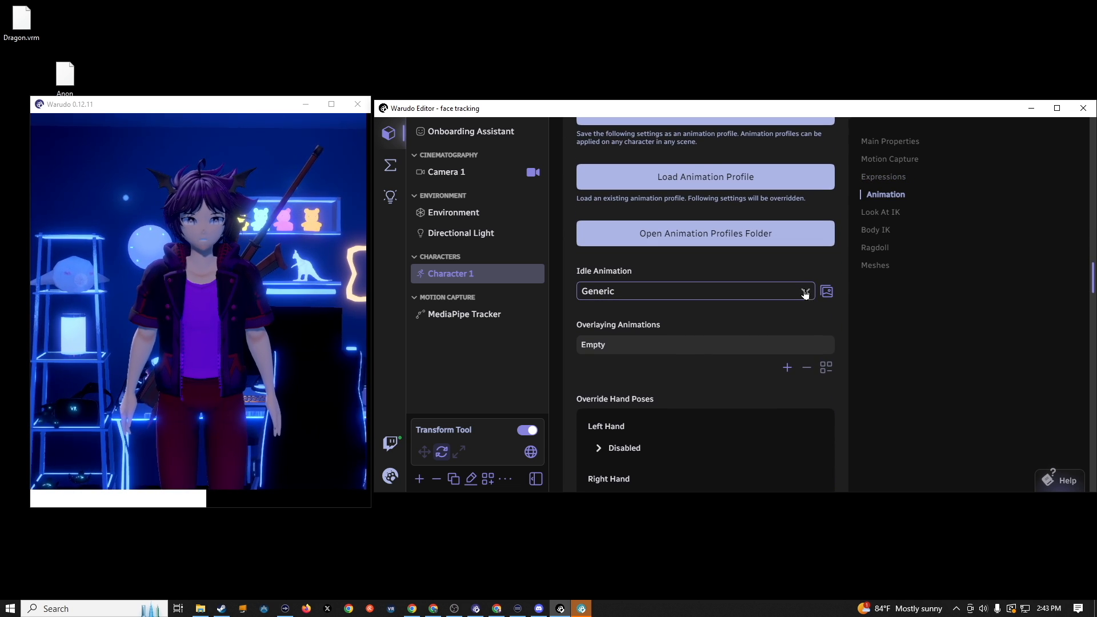
{"action": "left_click", "coordinate": [805, 292]}
{"action": "scroll", "coordinate": [685, 337], "scroll_direction": "down", "scroll_amount": 1}
{"action": "scroll", "coordinate": [679, 358], "scroll_direction": "down", "scroll_amount": 1}
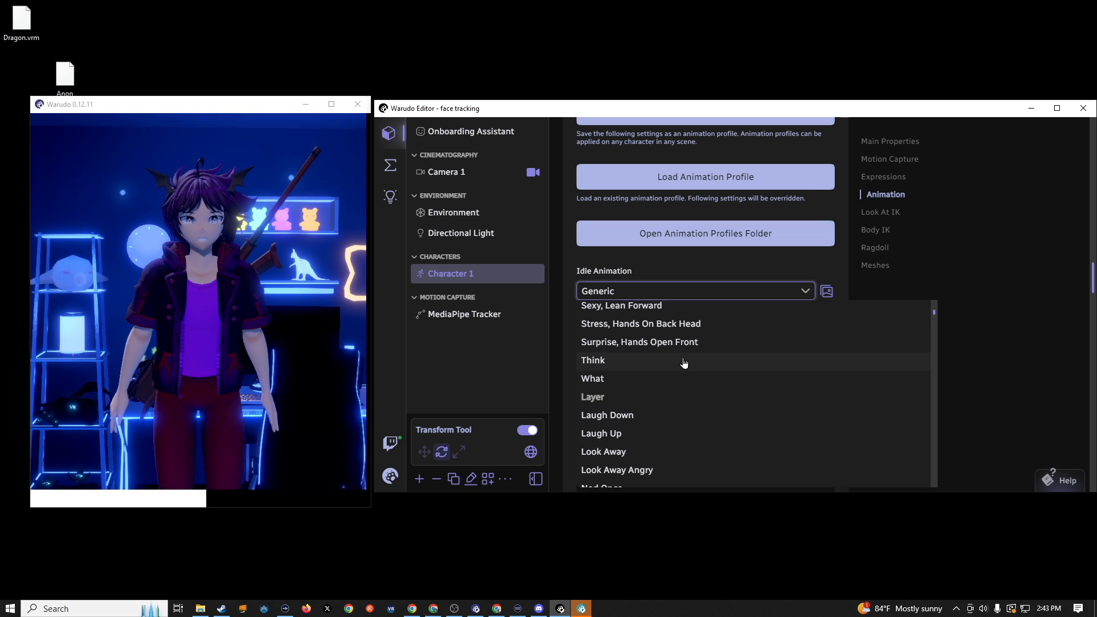
{"action": "left_click", "coordinate": [717, 348]}
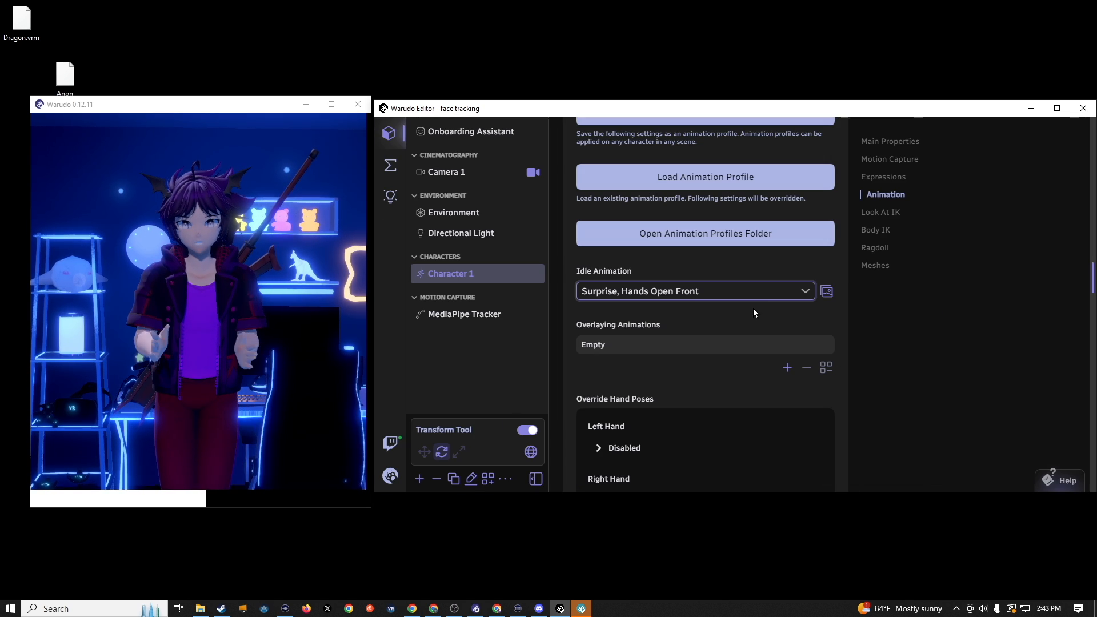
- Try out the Think, Look Away, Nod Twice, Turn Left and Energetic idle animations on Character 1
{"action": "left_click", "coordinate": [784, 292]}
{"action": "key", "text": "Down"}
{"action": "key", "text": "Down"}
{"action": "key", "text": "Down"}
{"action": "key", "text": "Down"}
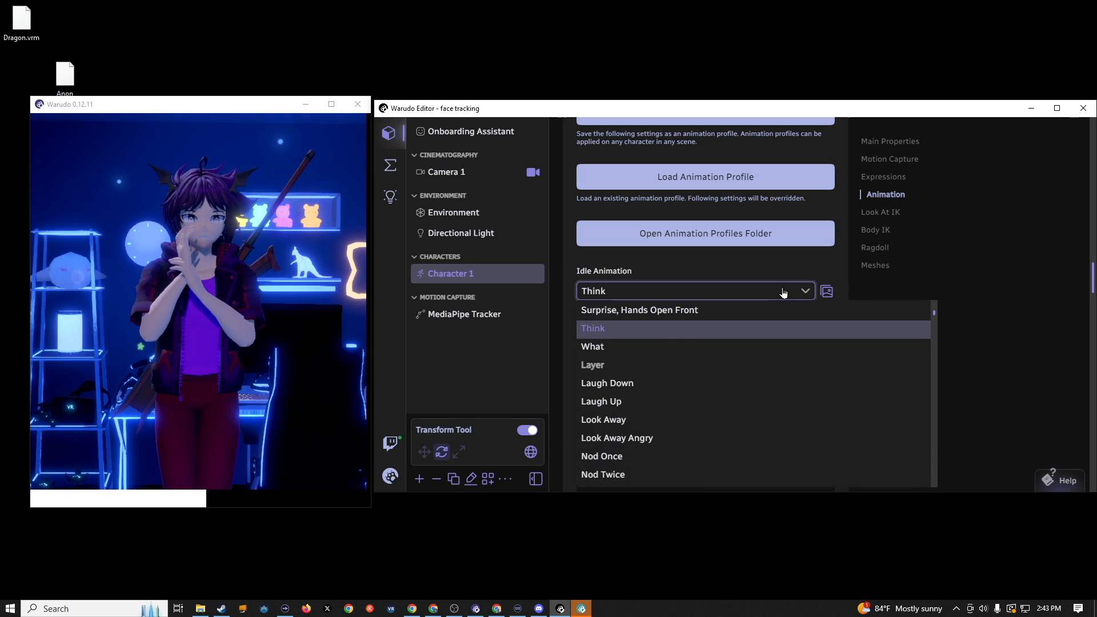
{"action": "key", "text": "Down"}
{"action": "key", "text": "Down"}
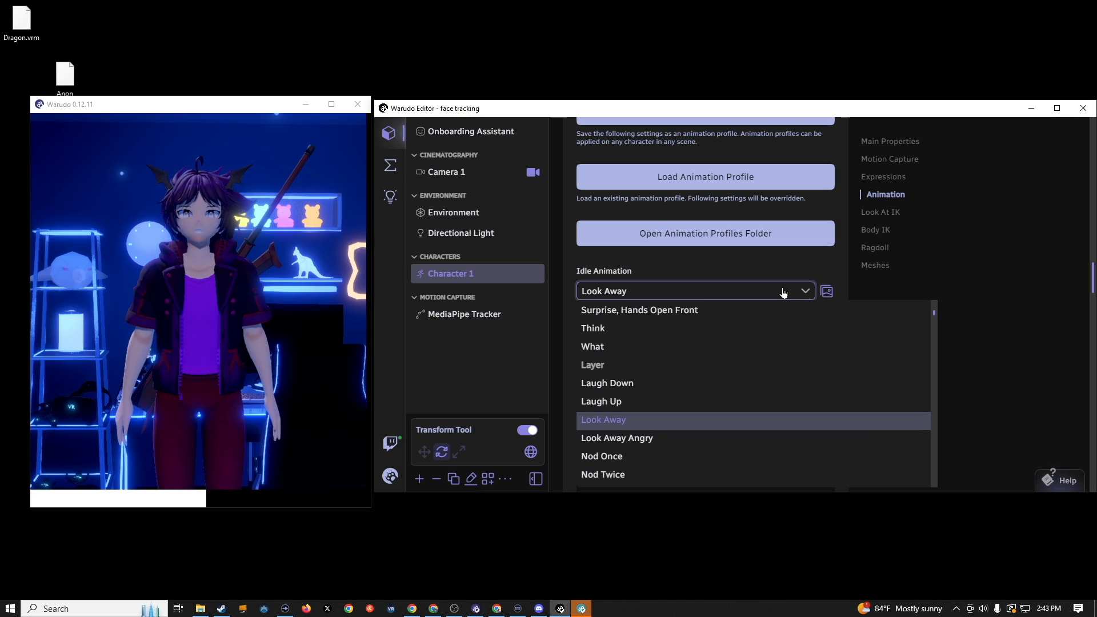
{"action": "key", "text": "Down"}
{"action": "key", "text": "Down"}
{"action": "key", "text": "Down"}
{"action": "key", "text": "Down"}
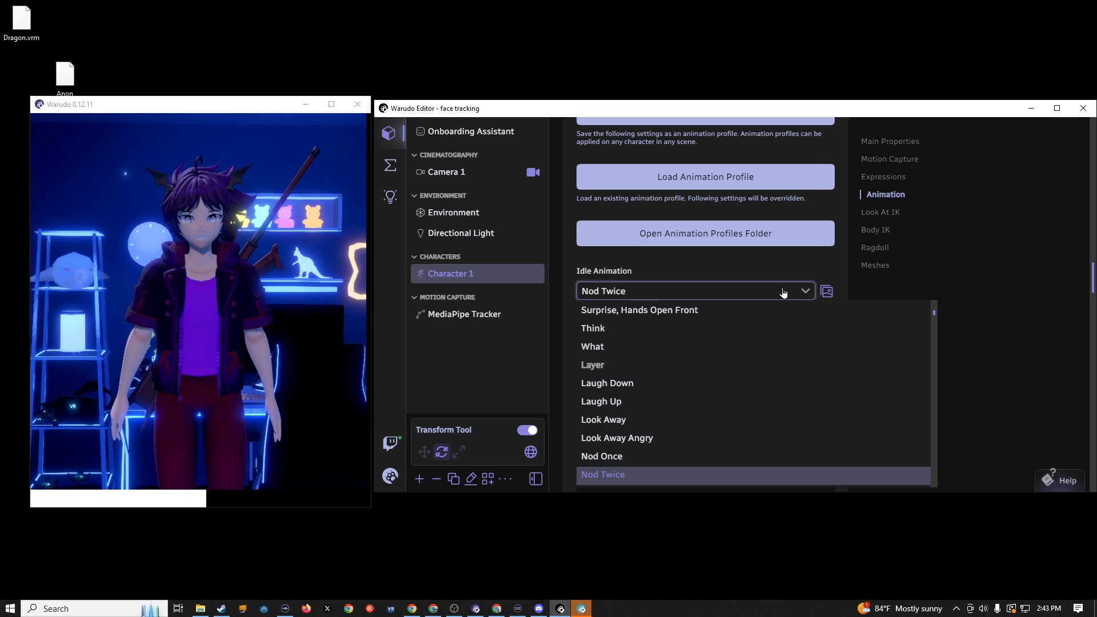
{"action": "key", "text": "Down"}
{"action": "key", "text": "Down"}
{"action": "key", "text": "Down"}
{"action": "key", "text": "Down"}
{"action": "key", "text": "Down"}
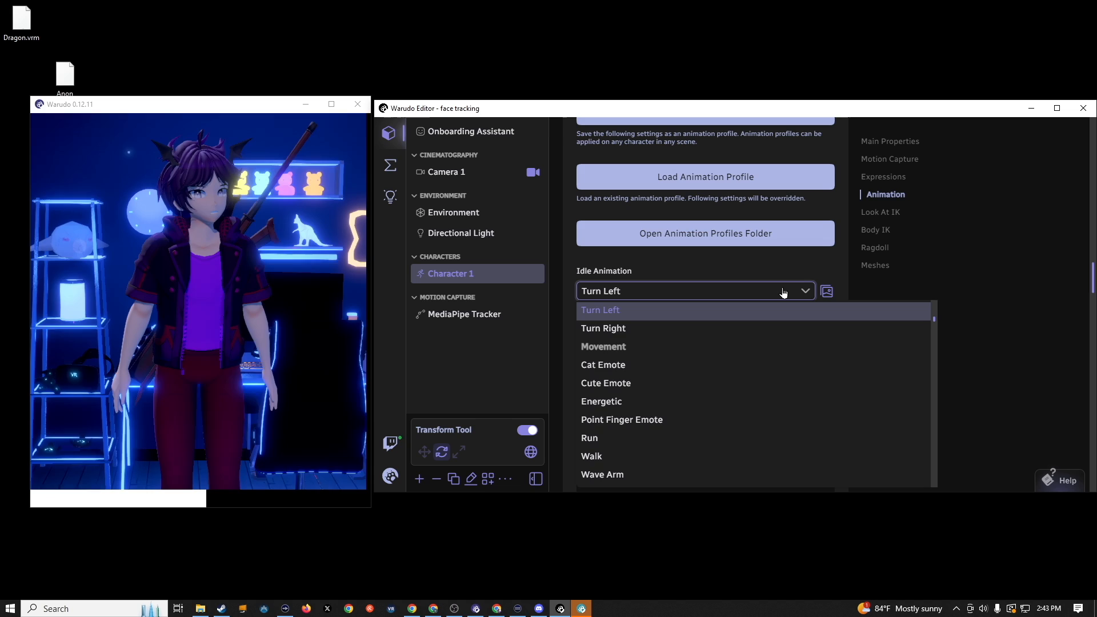
{"action": "key", "text": "Up"}
{"action": "key", "text": "Up"}
{"action": "key", "text": "Up"}
{"action": "key", "text": "Up"}
{"action": "key", "text": "Up"}
{"action": "key", "text": "Up"}
{"action": "key", "text": "Up"}
{"action": "key", "text": "Down"}
{"action": "key", "text": "Down"}
{"action": "key", "text": "Down"}
{"action": "key", "text": "Down"}
{"action": "key", "text": "Down"}
{"action": "key", "text": "Down"}
{"action": "key", "text": "Down"}
{"action": "key", "text": "Down"}
{"action": "key", "text": "Down"}
{"action": "key", "text": "Down"}
{"action": "key", "text": "Down"}
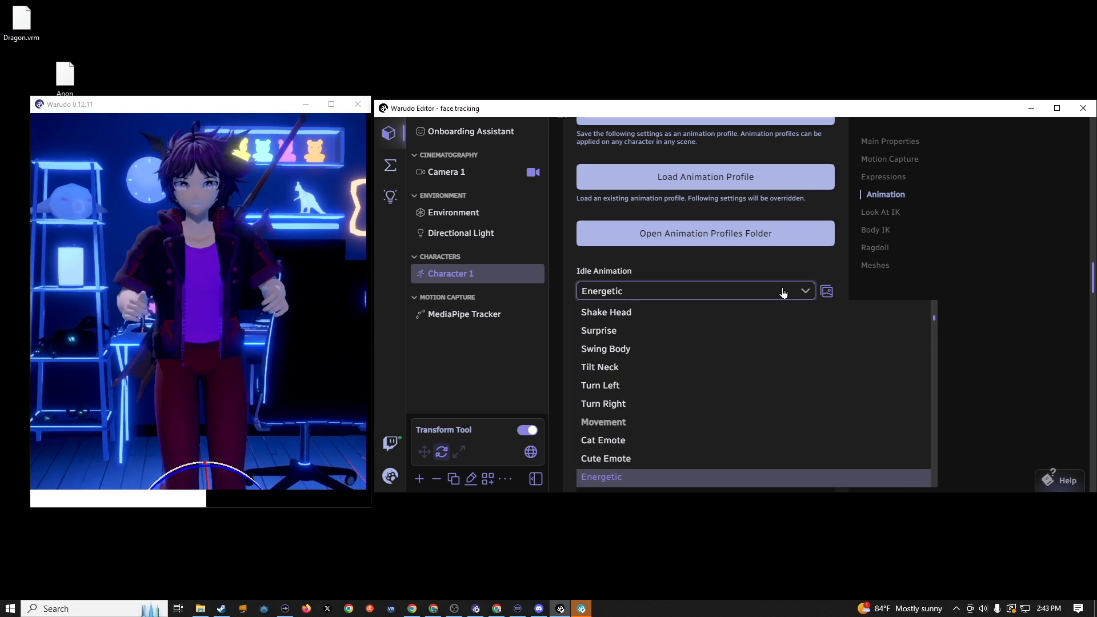
- Try the dance idle animations High Rhythm Dance 04, Mid Rhythm Dance 03 and Slow Rhythm Dance 12 on Character 1
{"action": "scroll", "coordinate": [714, 343], "scroll_direction": "down", "scroll_amount": 6}
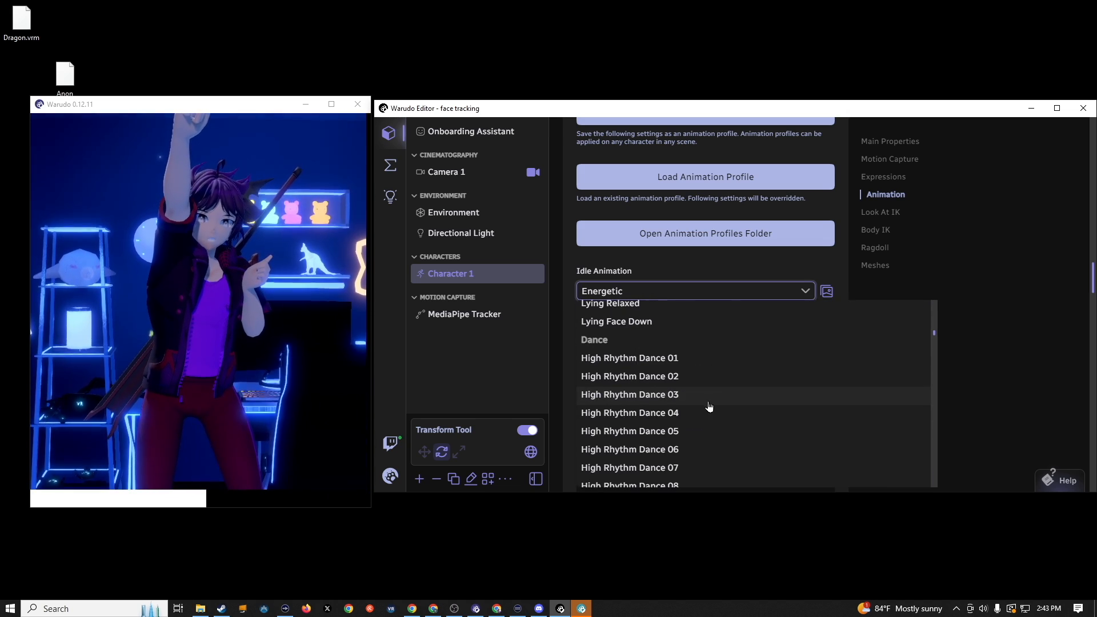
{"action": "left_click", "coordinate": [663, 416]}
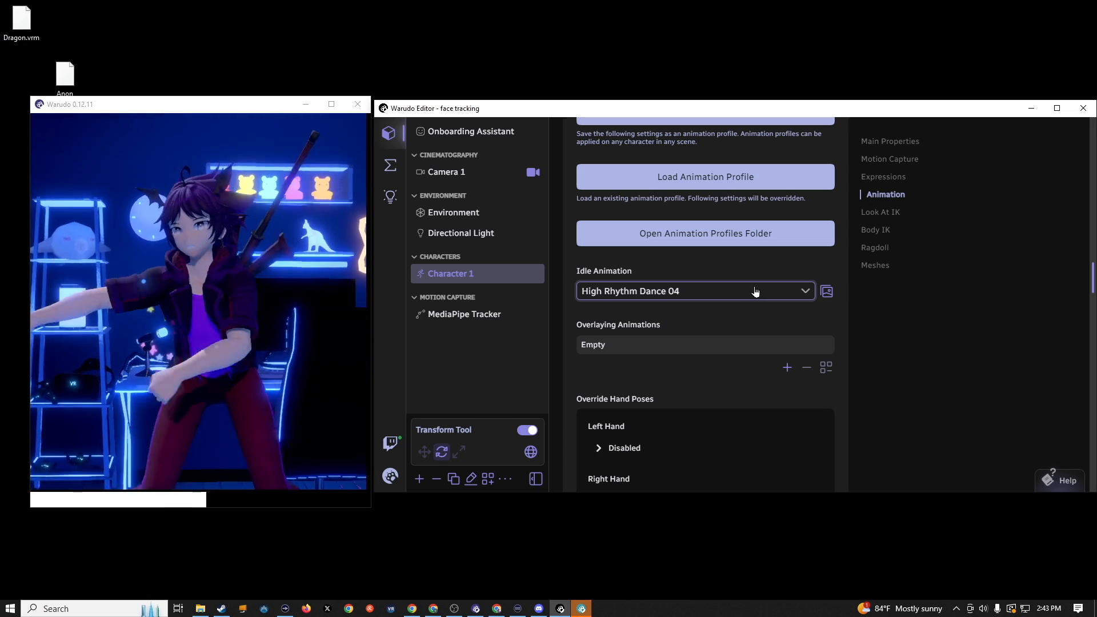
{"action": "left_click", "coordinate": [755, 292]}
{"action": "scroll", "coordinate": [651, 386], "scroll_direction": "down", "scroll_amount": 4}
{"action": "left_click", "coordinate": [644, 382]}
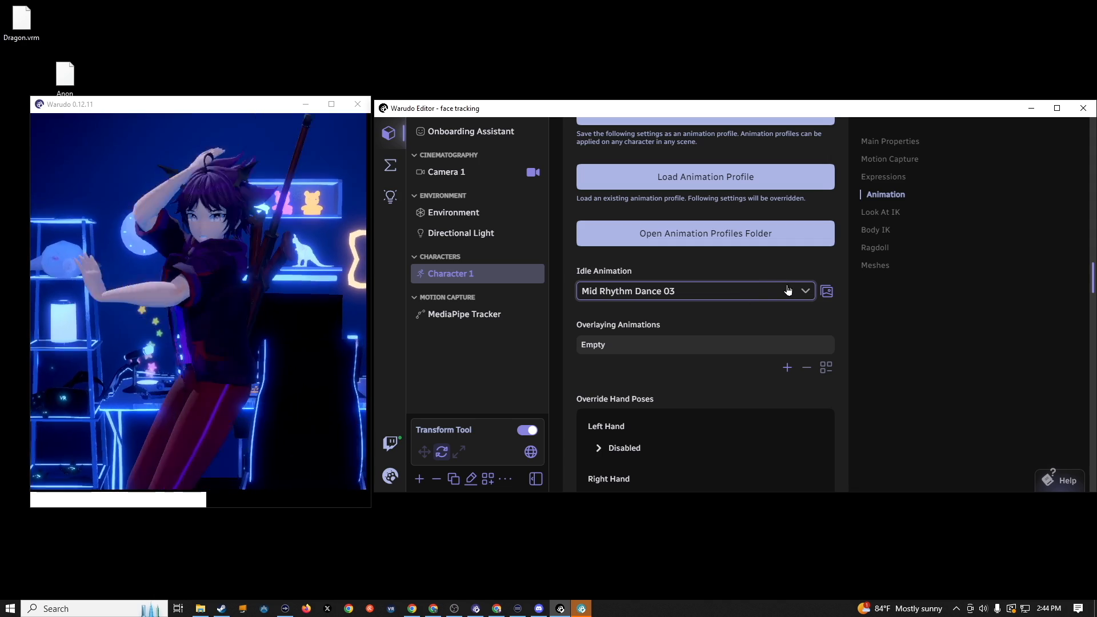
{"action": "left_click", "coordinate": [769, 288]}
{"action": "scroll", "coordinate": [656, 400], "scroll_direction": "down", "scroll_amount": 10}
{"action": "left_click", "coordinate": [650, 361]}
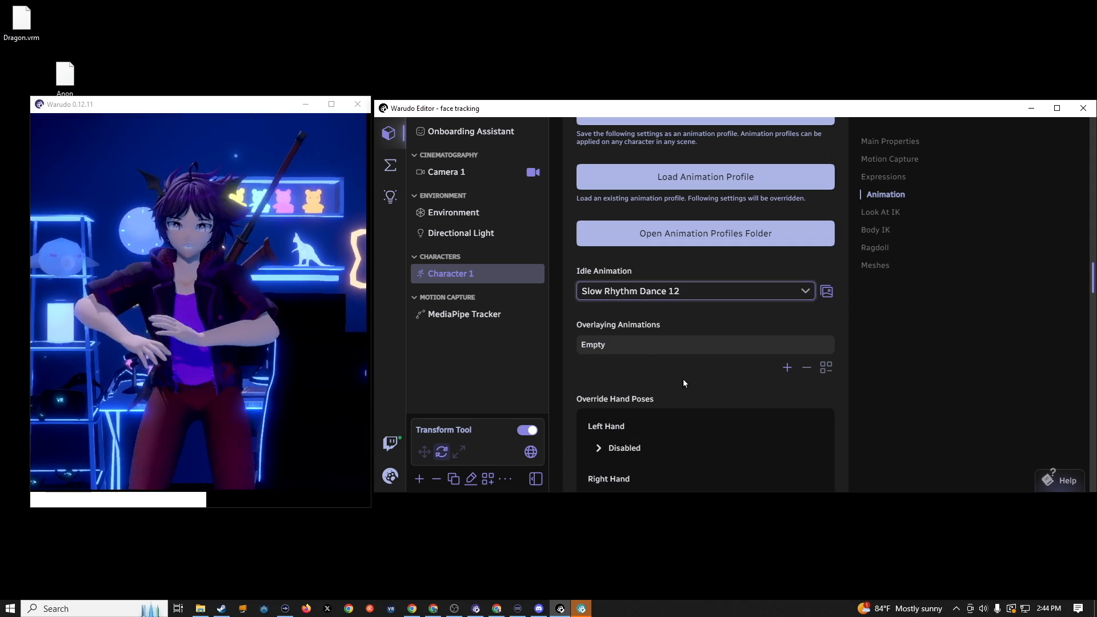
- Set Character 1's idle animation to W-Sitting
{"action": "left_click", "coordinate": [799, 291]}
{"action": "scroll", "coordinate": [680, 349], "scroll_direction": "up", "scroll_amount": 20}
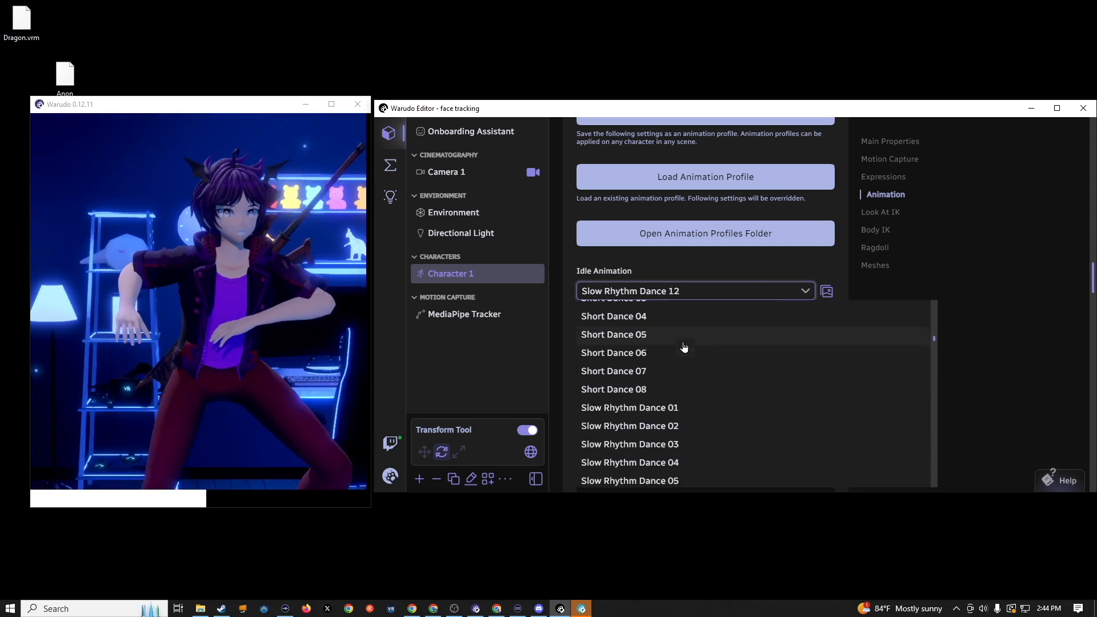
{"action": "scroll", "coordinate": [658, 364], "scroll_direction": "up", "scroll_amount": 3}
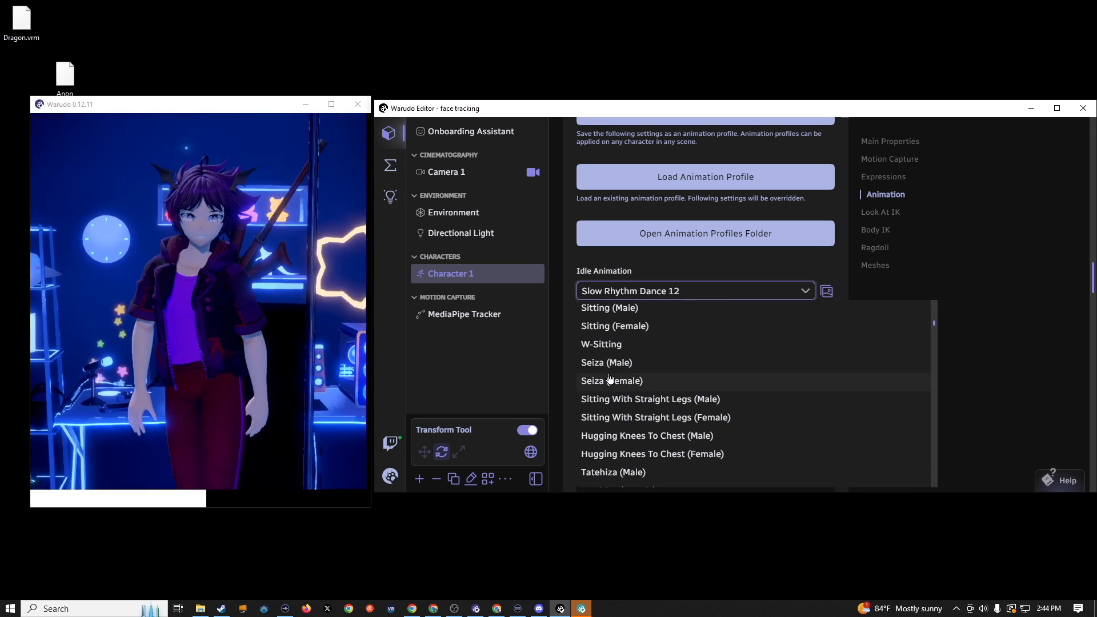
{"action": "left_click", "coordinate": [657, 346]}
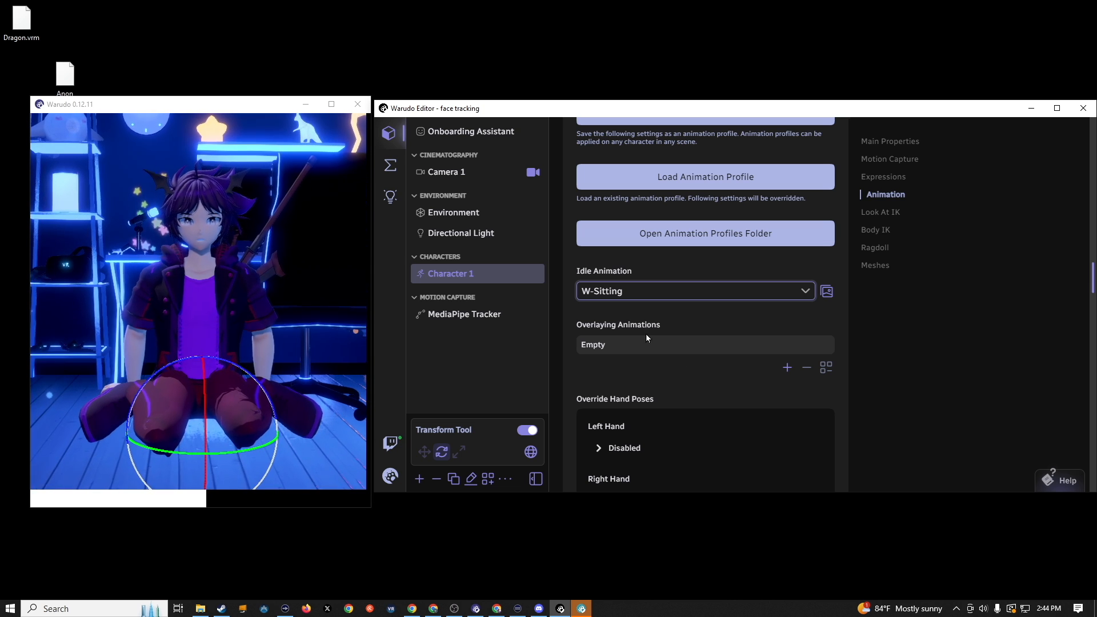
- Choose Fist as the left hand's pose in the hand pose override settings, leaving the override disabled
{"action": "scroll", "coordinate": [609, 256], "scroll_direction": "down", "scroll_amount": 3}
{"action": "left_click", "coordinate": [594, 280]}
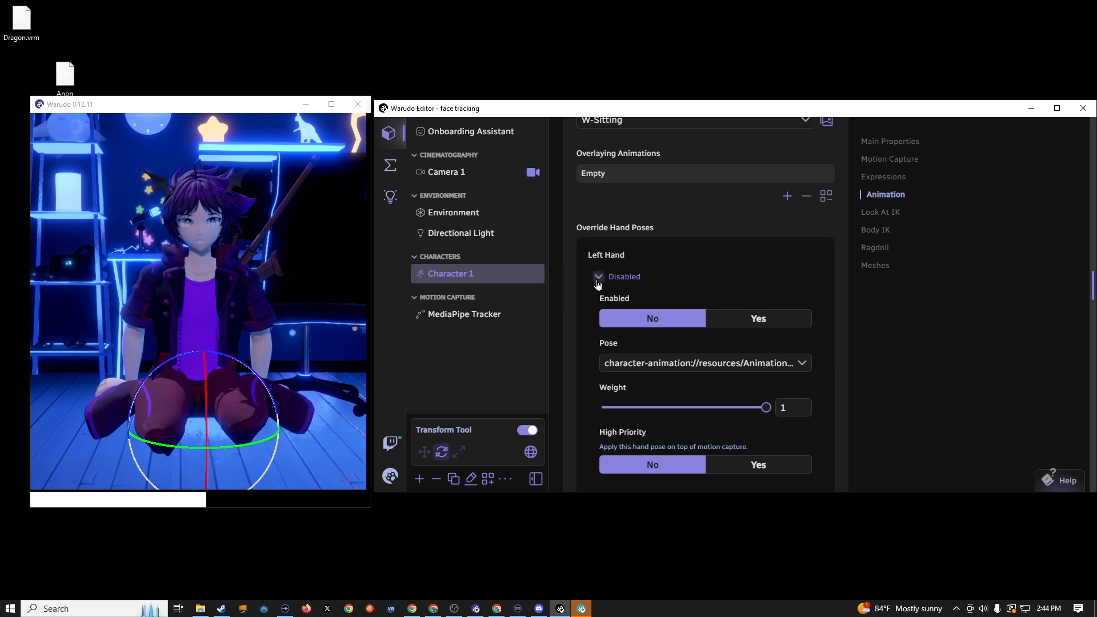
{"action": "scroll", "coordinate": [709, 323], "scroll_direction": "down", "scroll_amount": 1}
{"action": "left_click", "coordinate": [743, 314]}
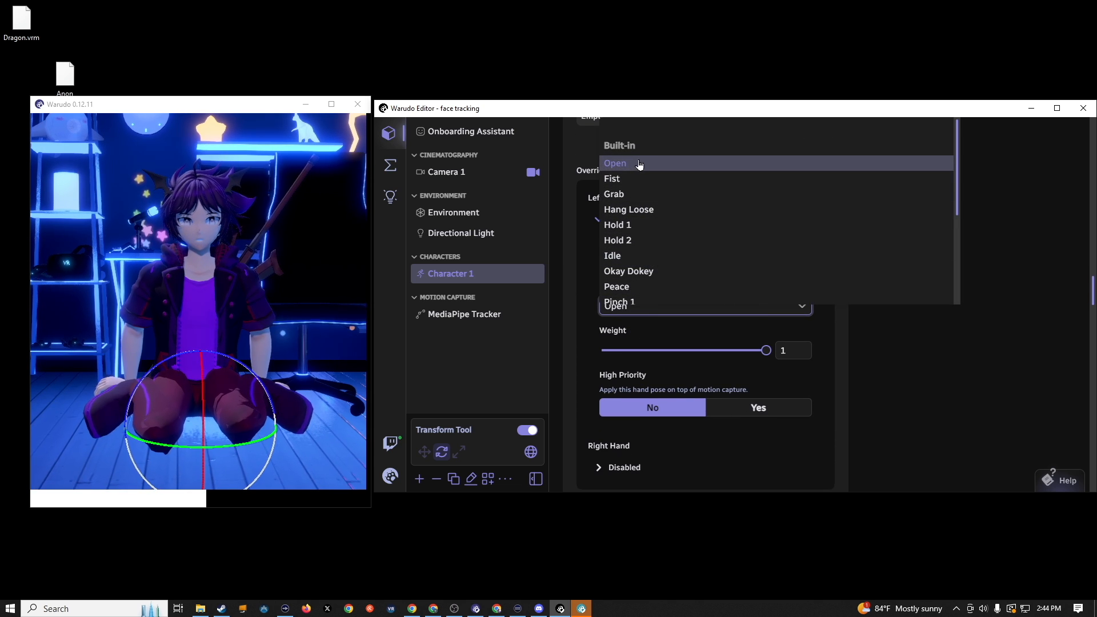
{"action": "left_click", "coordinate": [629, 181]}
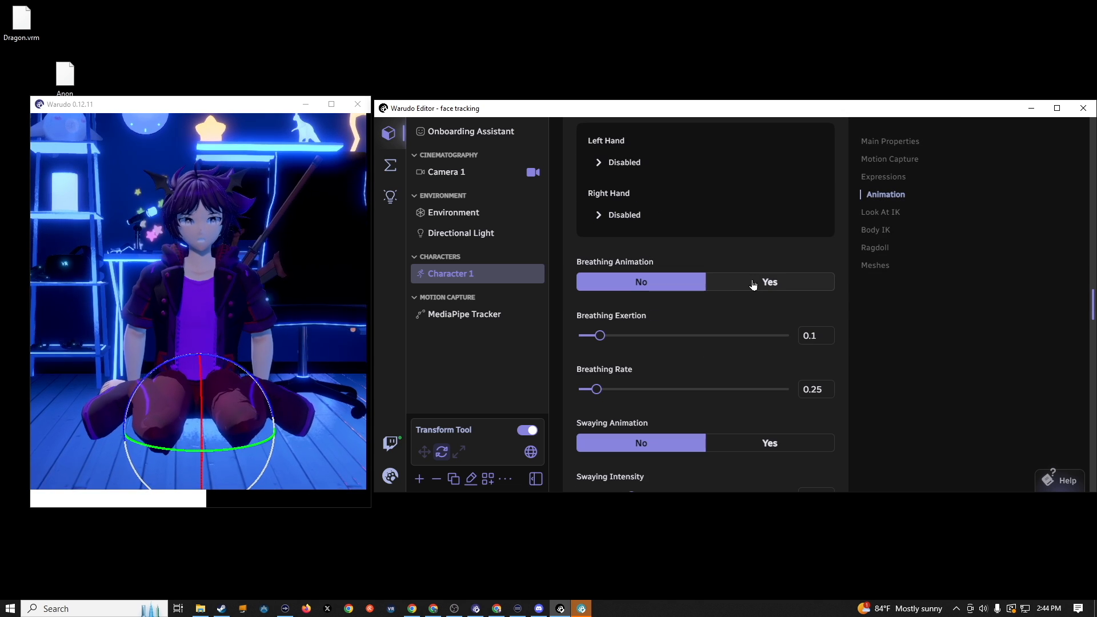
- Enable the breathing animation with exertion 0.38 and rate 0.53, and set the swaying intensity to 0.46
{"action": "left_click", "coordinate": [714, 283]}
{"action": "left_click_drag", "start_coordinate": [600, 334], "coordinate": [709, 335]}
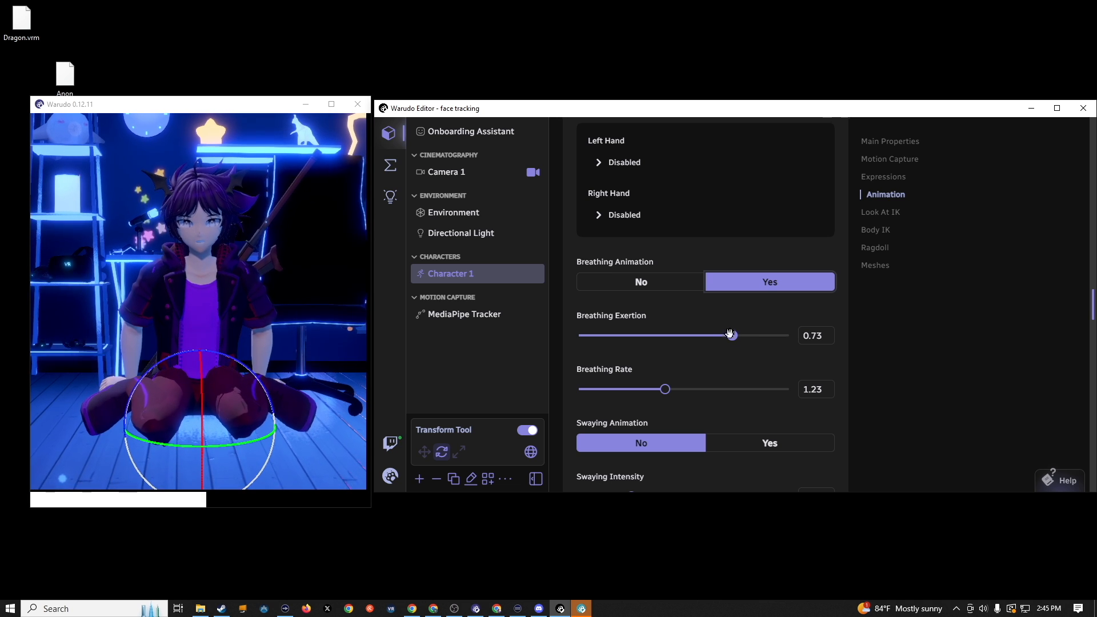
{"action": "left_click", "coordinate": [658, 335]}
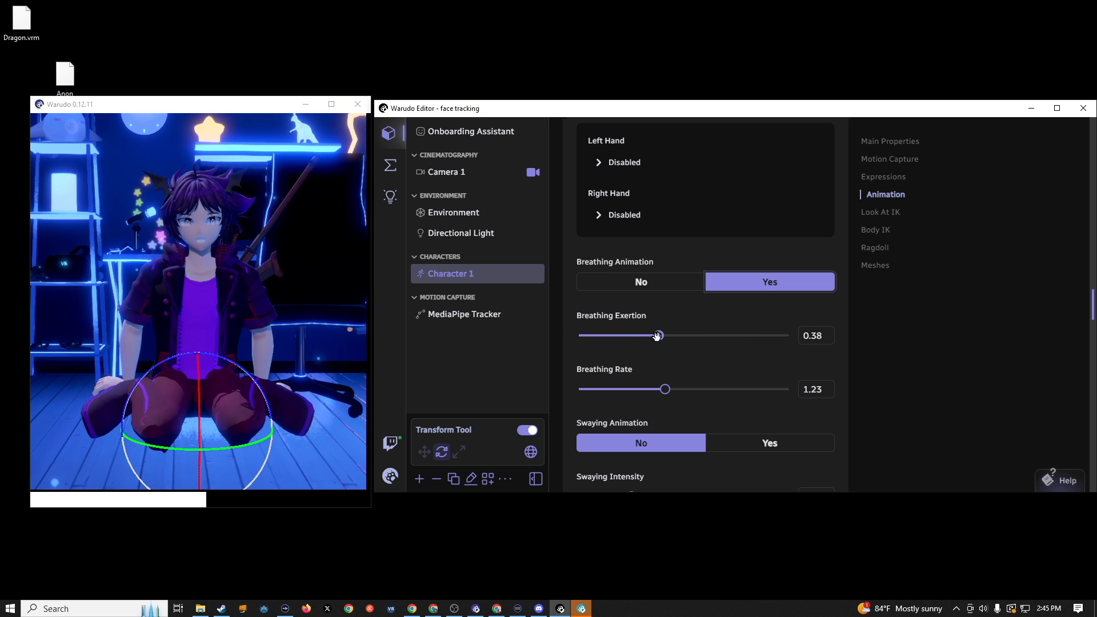
{"action": "left_click_drag", "start_coordinate": [664, 389], "coordinate": [616, 390]}
{"action": "scroll", "coordinate": [888, 414], "scroll_direction": "down", "scroll_amount": 3}
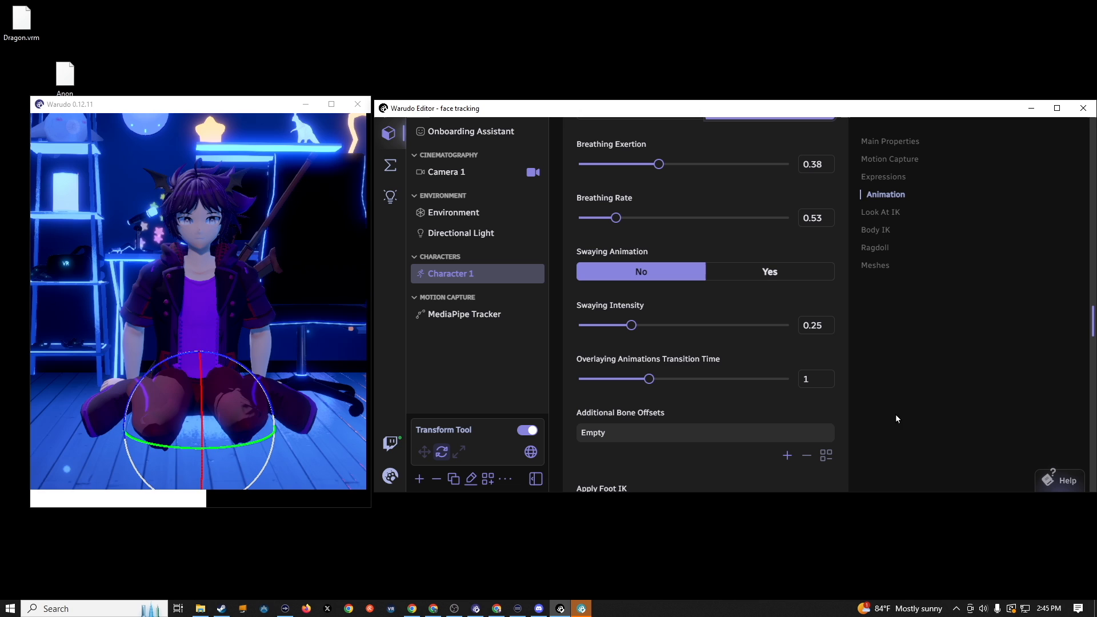
{"action": "left_click_drag", "start_coordinate": [647, 326], "coordinate": [677, 335]}
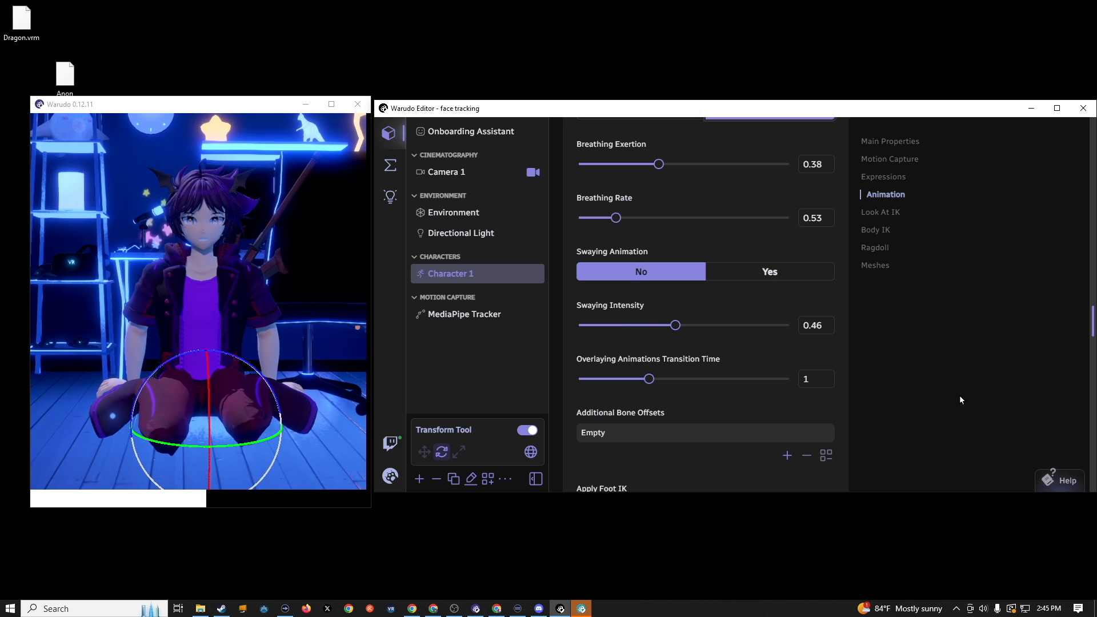
- Rotate Character 1 slightly to about 357.6 on the Z axis and set its X position to 0.03
{"action": "scroll", "coordinate": [1079, 299], "scroll_direction": "up", "scroll_amount": 3}
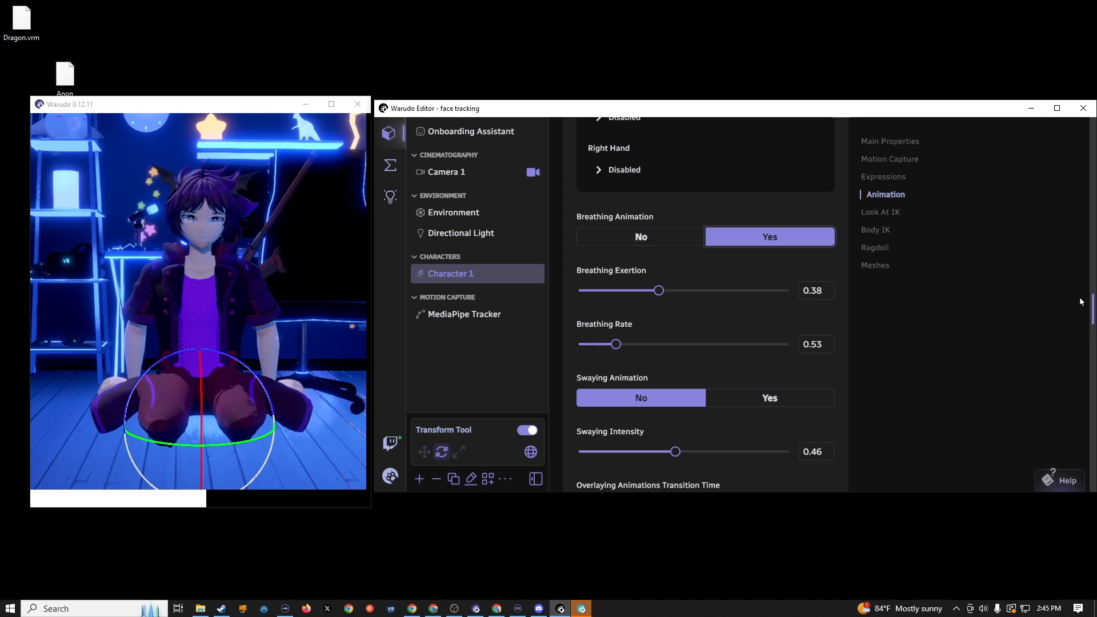
{"action": "scroll", "coordinate": [1077, 294], "scroll_direction": "up", "scroll_amount": 15}
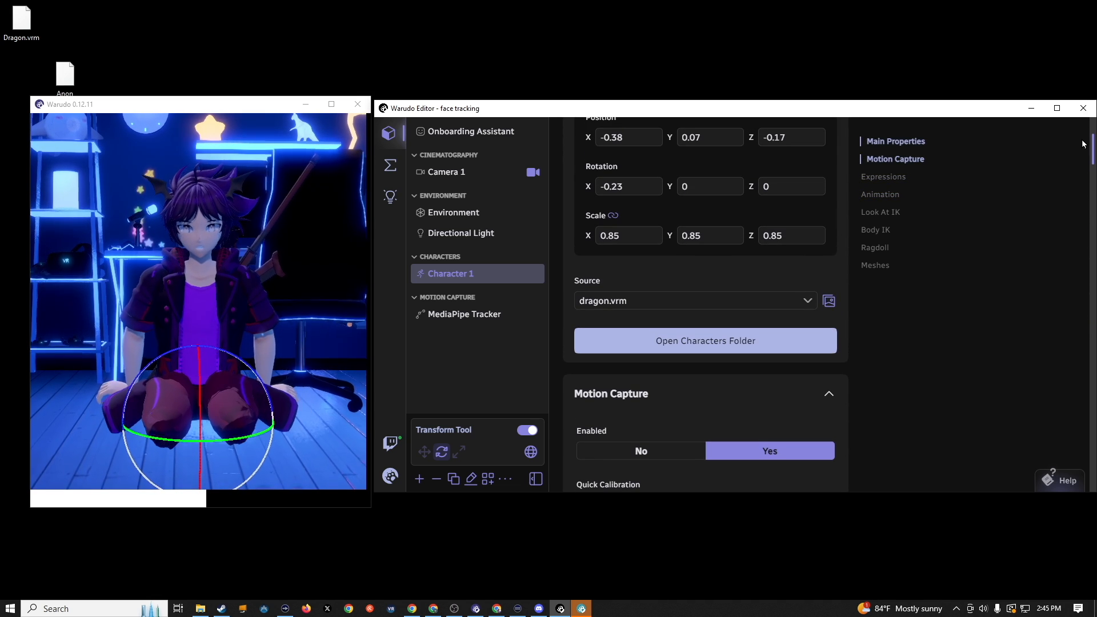
{"action": "scroll", "coordinate": [906, 287], "scroll_direction": "up", "scroll_amount": 3}
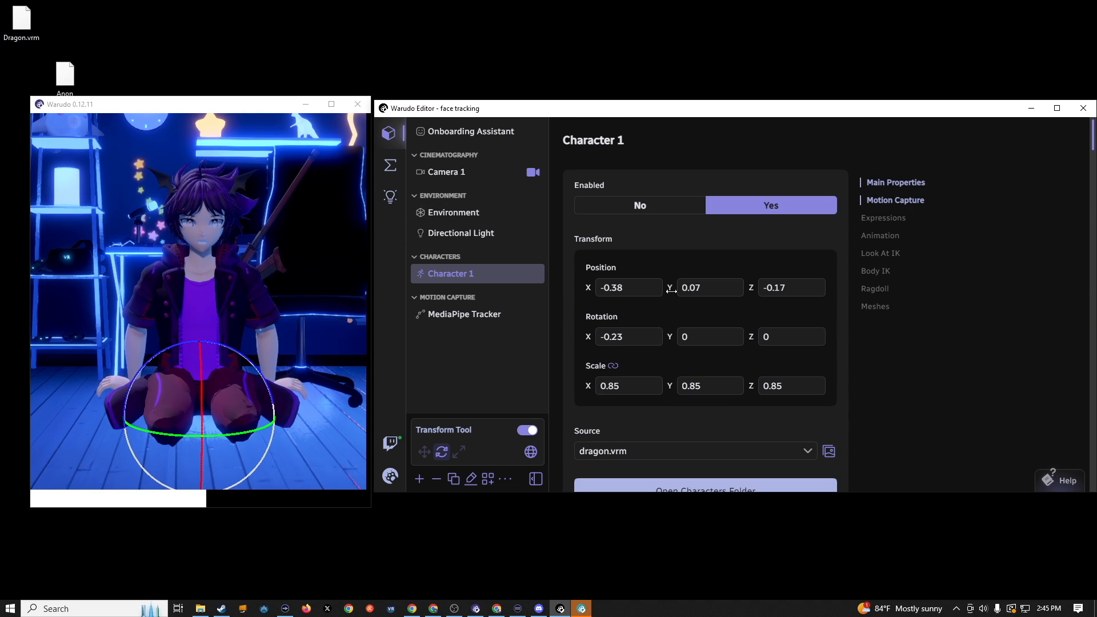
{"action": "left_click_drag", "start_coordinate": [202, 432], "coordinate": [212, 438]}
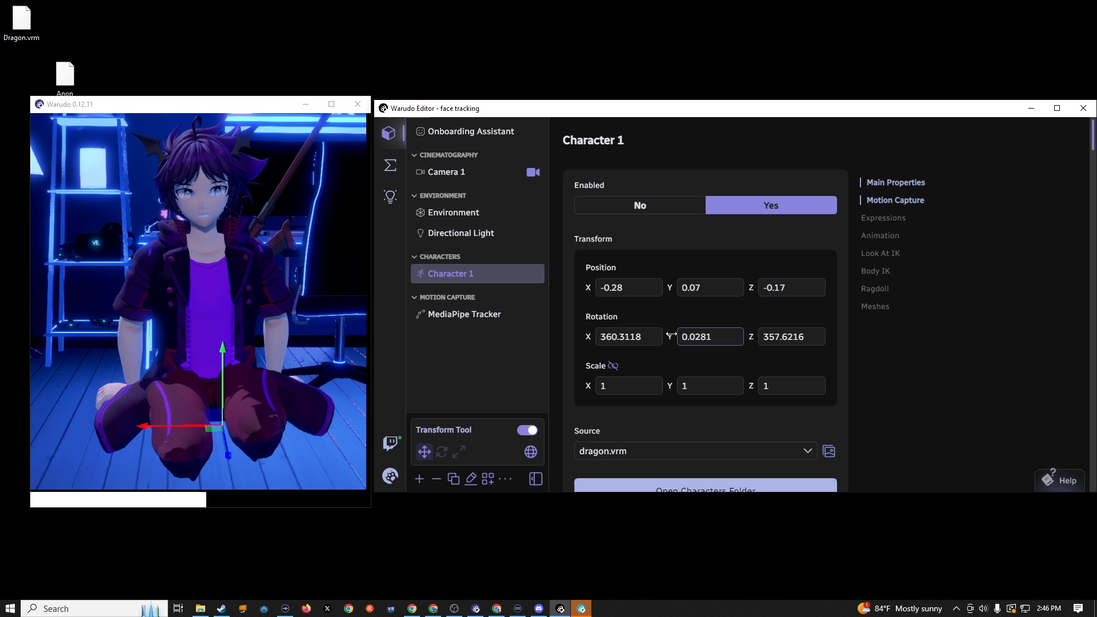
{"action": "left_click_drag", "start_coordinate": [588, 288], "coordinate": [607, 287]}
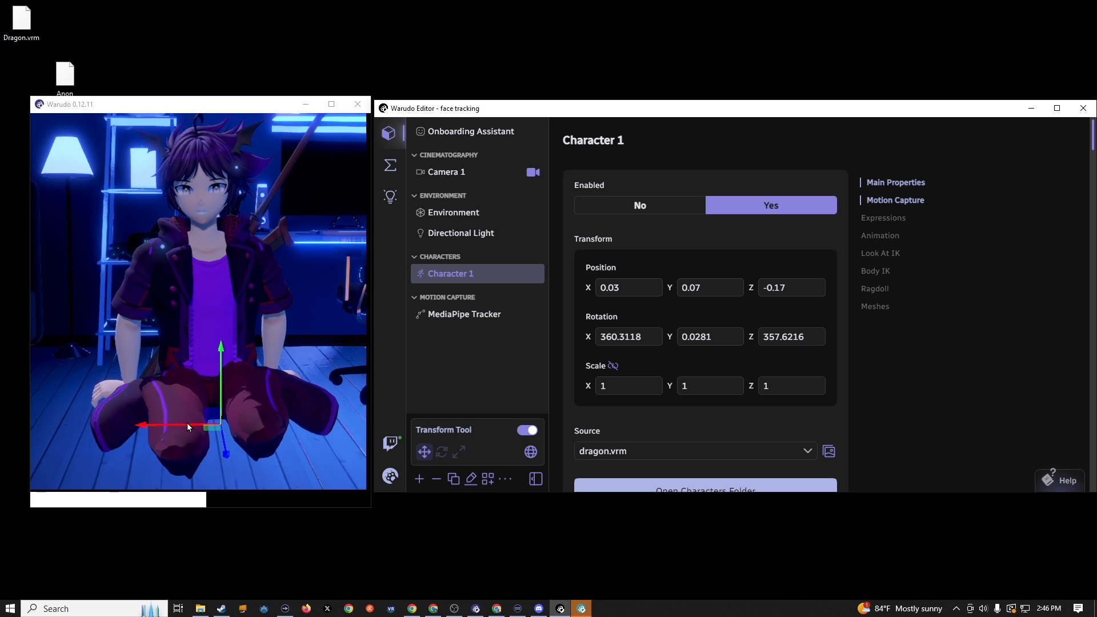
- Move Character 1 to about Y 0.26 and Z -0.11 in the scene, and switch the transform tool to scaling
{"action": "left_click", "coordinate": [222, 408]}
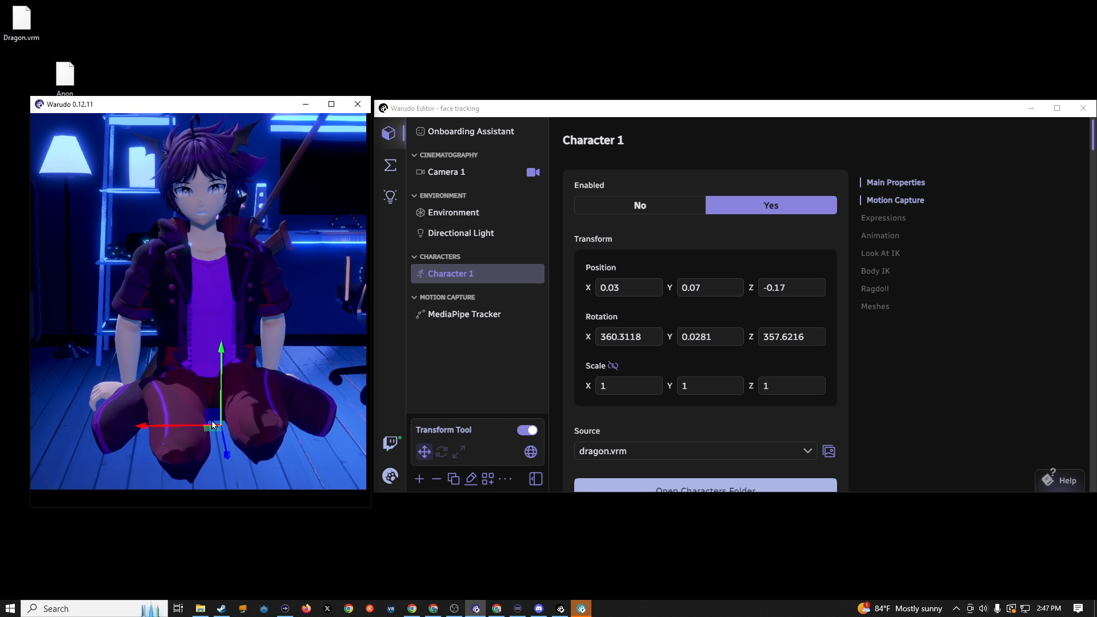
{"action": "left_click_drag", "start_coordinate": [222, 427], "coordinate": [201, 399]}
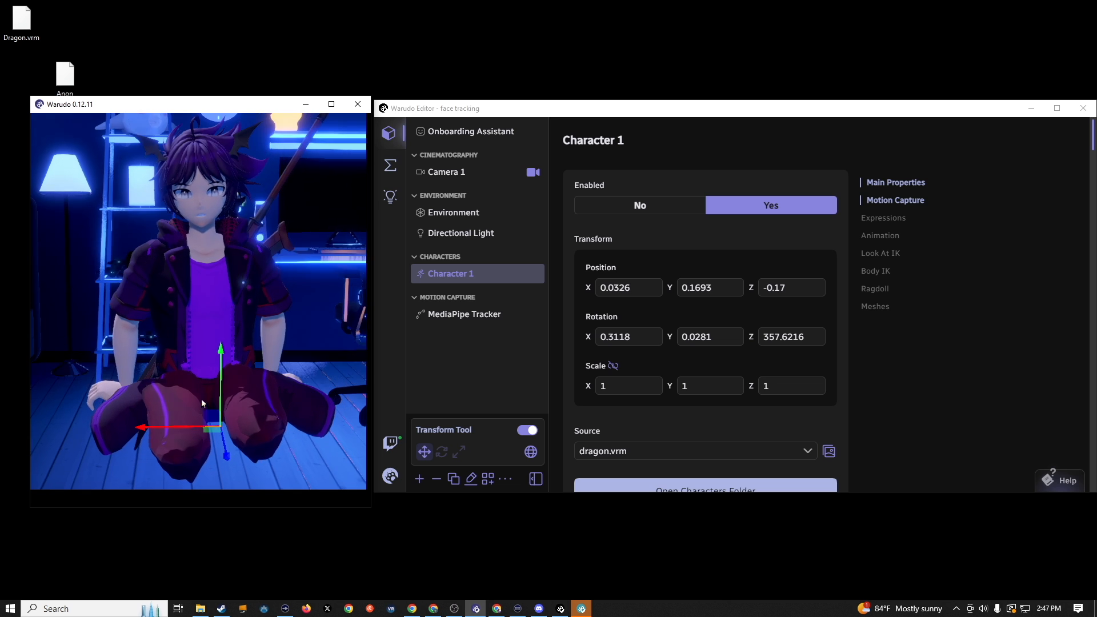
{"action": "right_click_drag", "start_coordinate": [176, 430], "coordinate": [194, 430]}
{"action": "mouse_move", "coordinate": [226, 444]}
{"action": "left_mouse_down"}
{"action": "mouse_move", "coordinate": [212, 431]}
{"action": "mouse_move", "coordinate": [235, 425]}
{"action": "left_mouse_up"}
{"action": "left_click", "coordinate": [442, 452]}
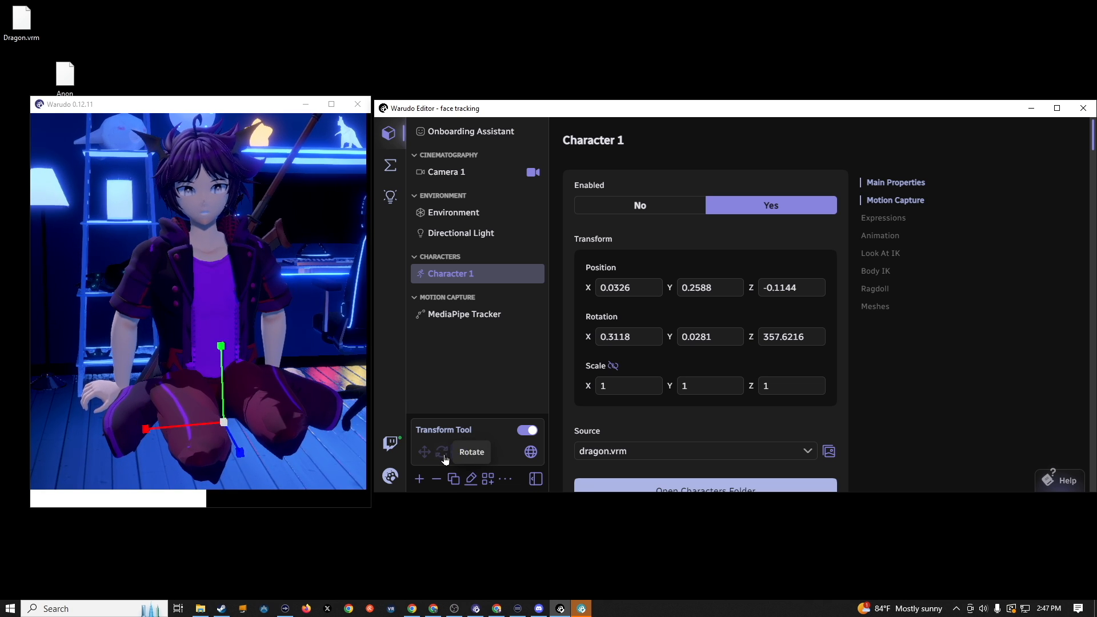
{"action": "left_click", "coordinate": [457, 455]}
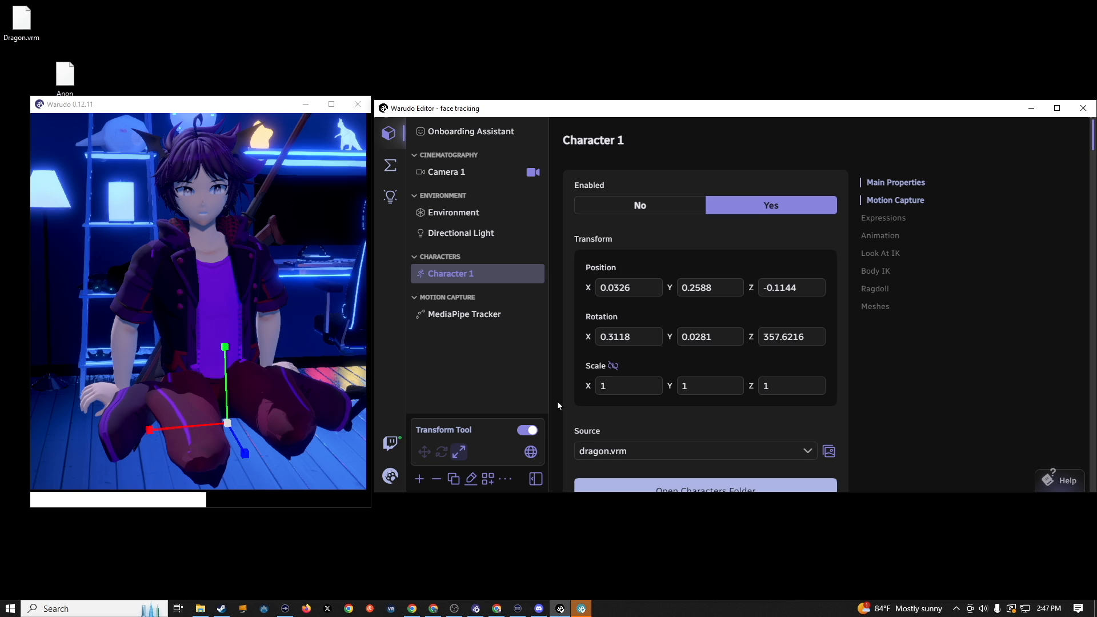
- Enable the transparent background in Camera 1's basic properties
{"action": "scroll", "coordinate": [560, 403], "scroll_direction": "down", "scroll_amount": 1}
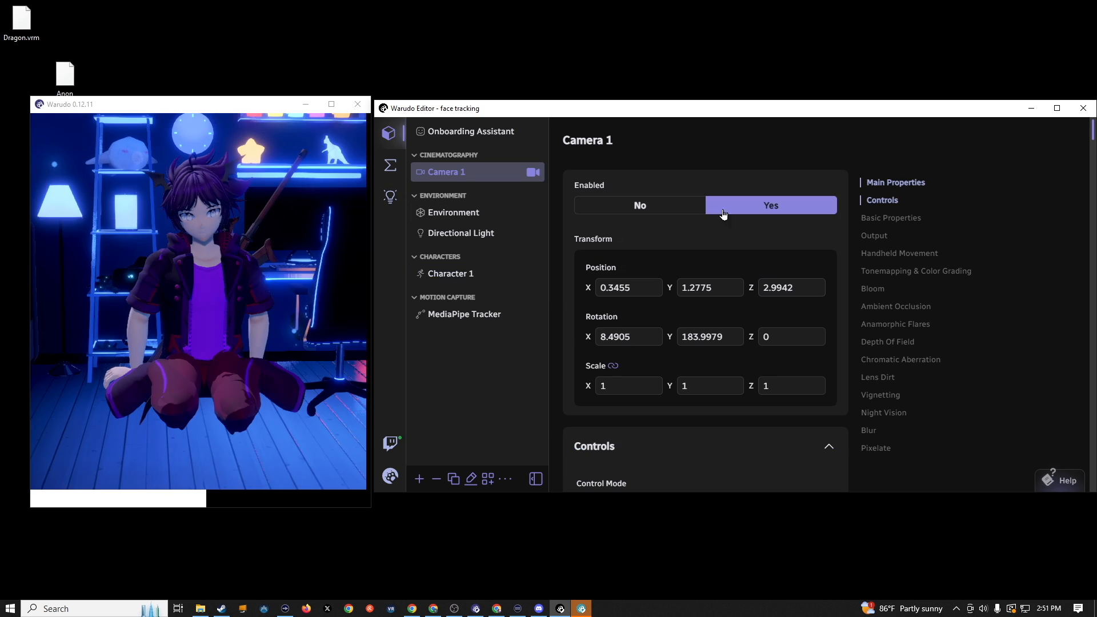
{"action": "scroll", "coordinate": [790, 277], "scroll_direction": "down", "scroll_amount": 8}
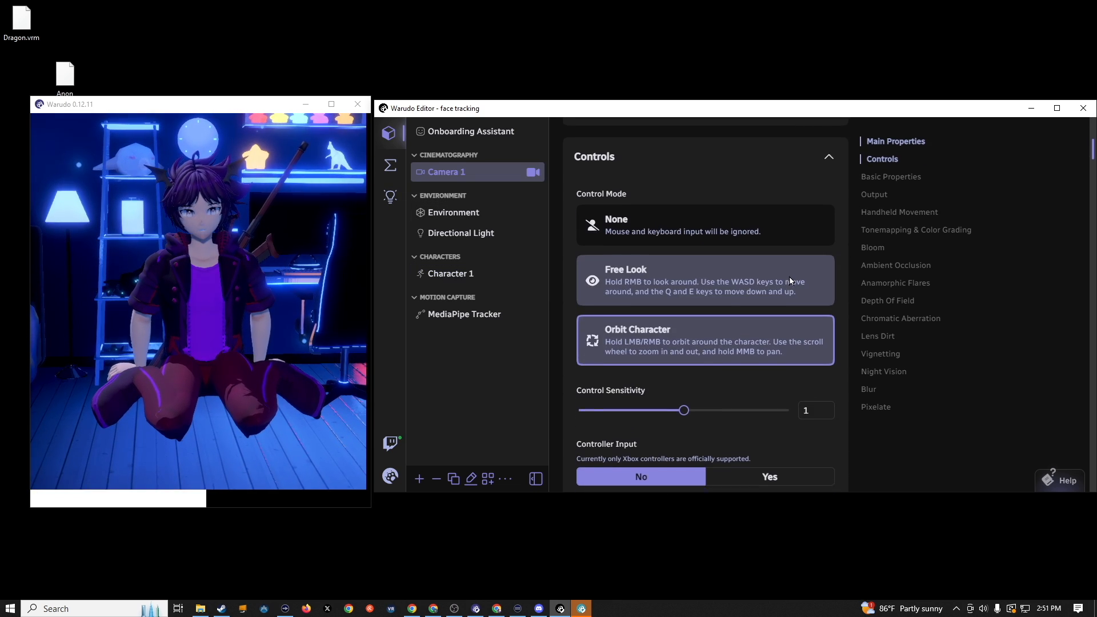
{"action": "scroll", "coordinate": [790, 276], "scroll_direction": "down", "scroll_amount": 8}
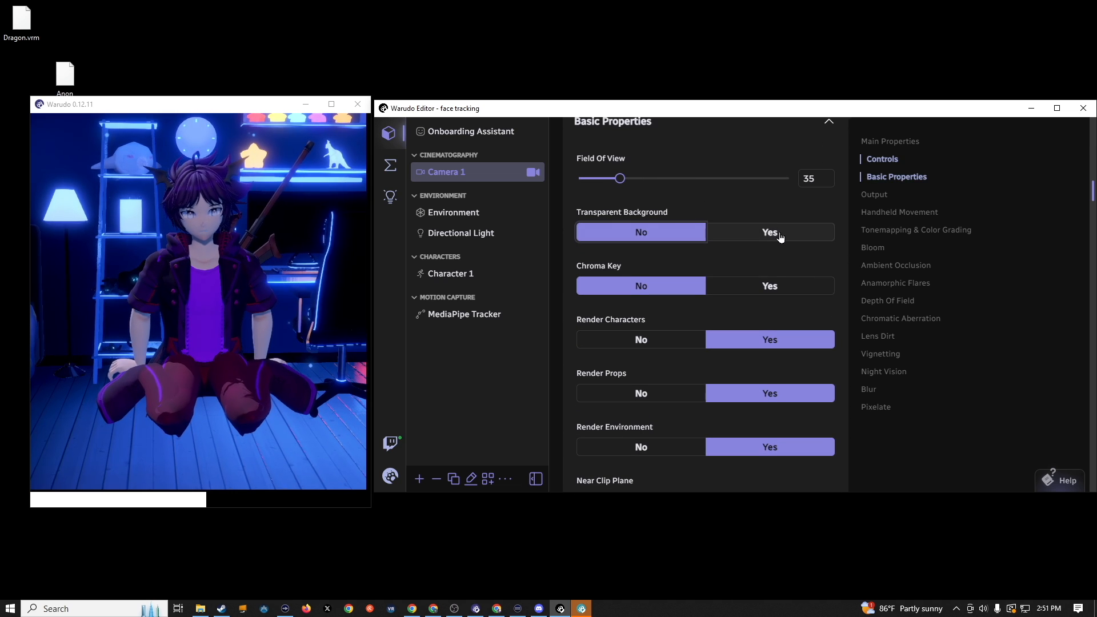
{"action": "left_click", "coordinate": [780, 236]}
- Enable Spout output for Camera 1
{"action": "scroll", "coordinate": [743, 251], "scroll_direction": "down", "scroll_amount": 6}
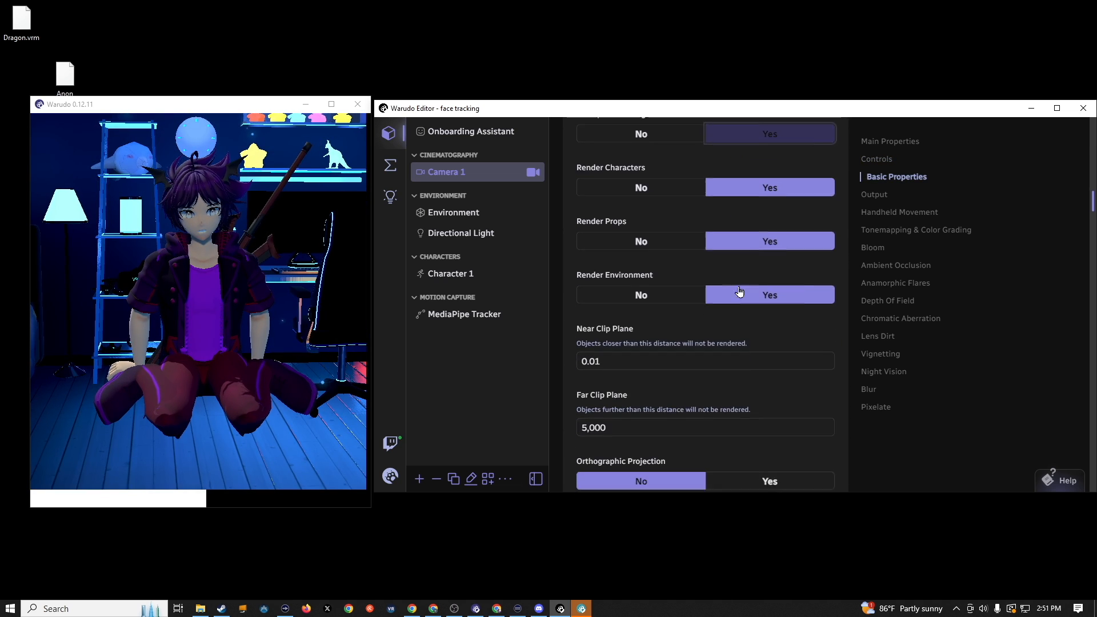
{"action": "scroll", "coordinate": [705, 257], "scroll_direction": "down", "scroll_amount": 4}
{"action": "scroll", "coordinate": [612, 248], "scroll_direction": "up", "scroll_amount": 1}
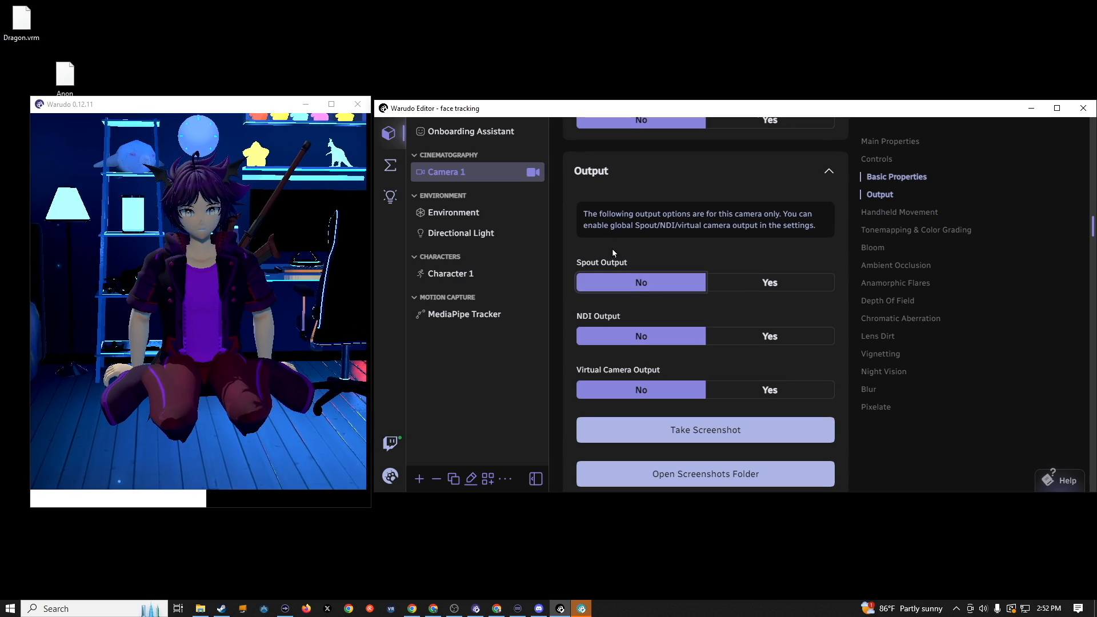
{"action": "left_click", "coordinate": [758, 285]}
{"action": "scroll", "coordinate": [752, 293], "scroll_direction": "down", "scroll_amount": 1}
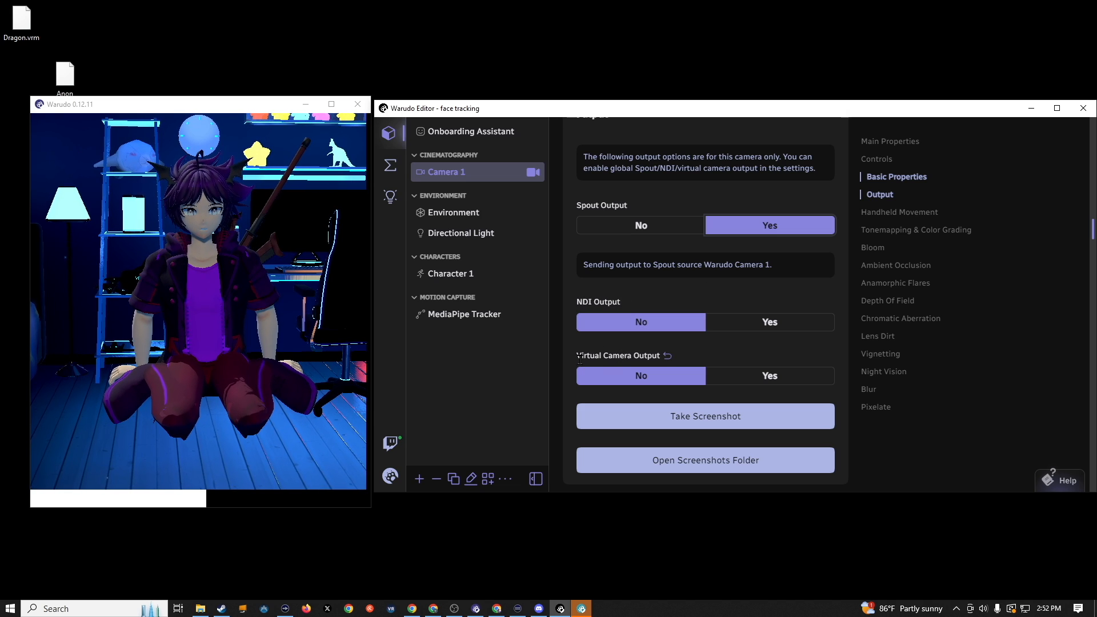
{"action": "left_click_drag", "start_coordinate": [664, 362], "coordinate": [627, 357]}
{"action": "left_click", "coordinate": [628, 357]}
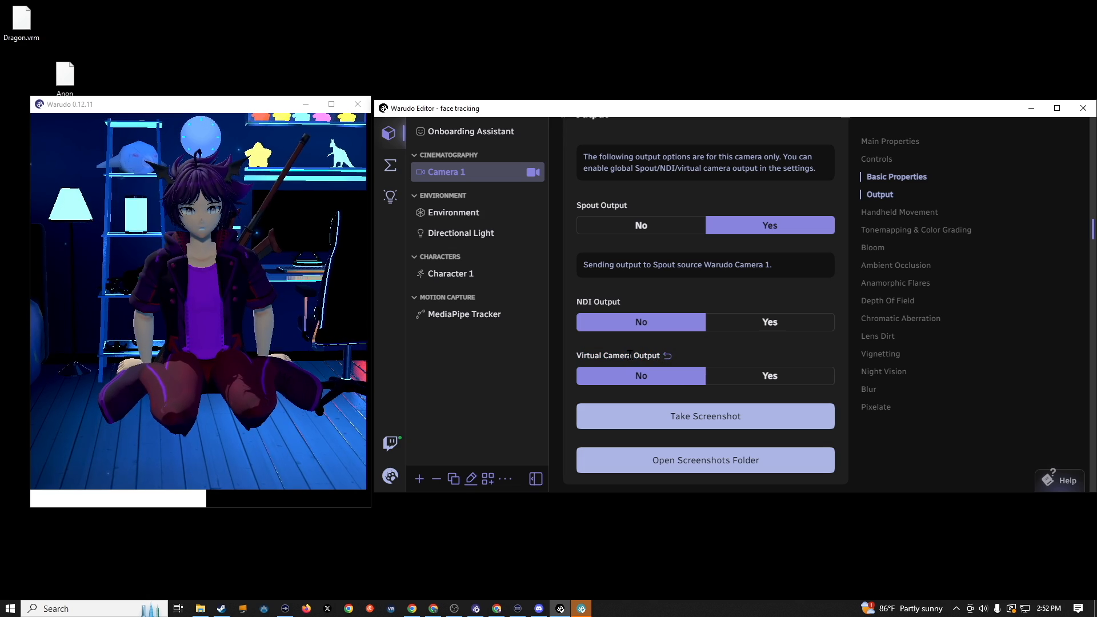
- Switch to OBS and add a new Spout2 Capture source to the Just Chatting scene
{"action": "left_click", "coordinate": [111, 312]}
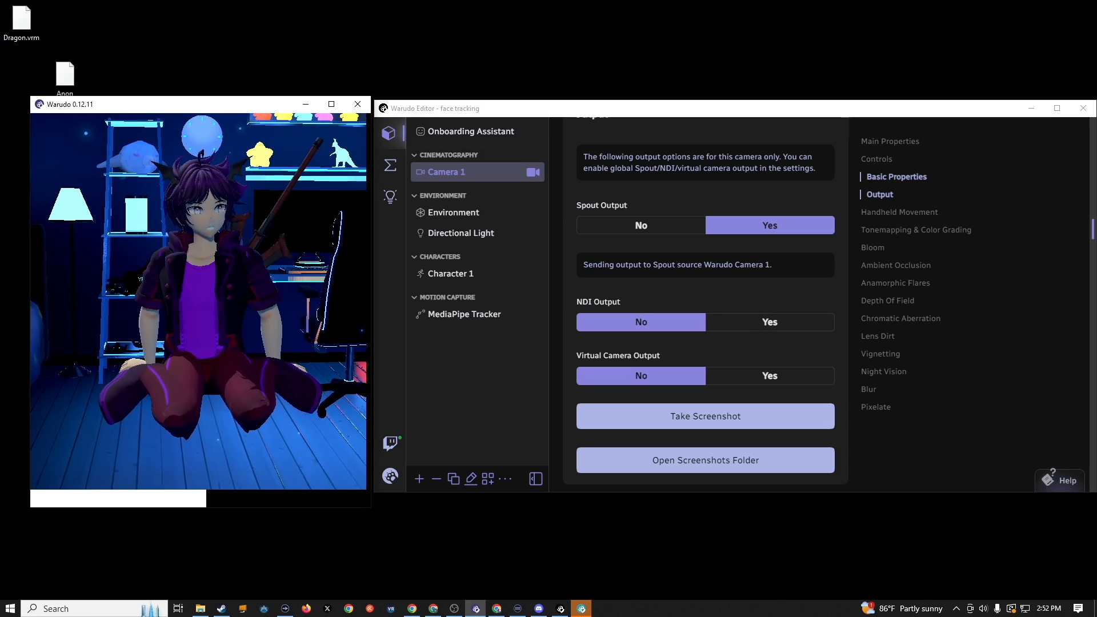
{"action": "left_click_drag", "start_coordinate": [1096, 3], "coordinate": [622, 27]}
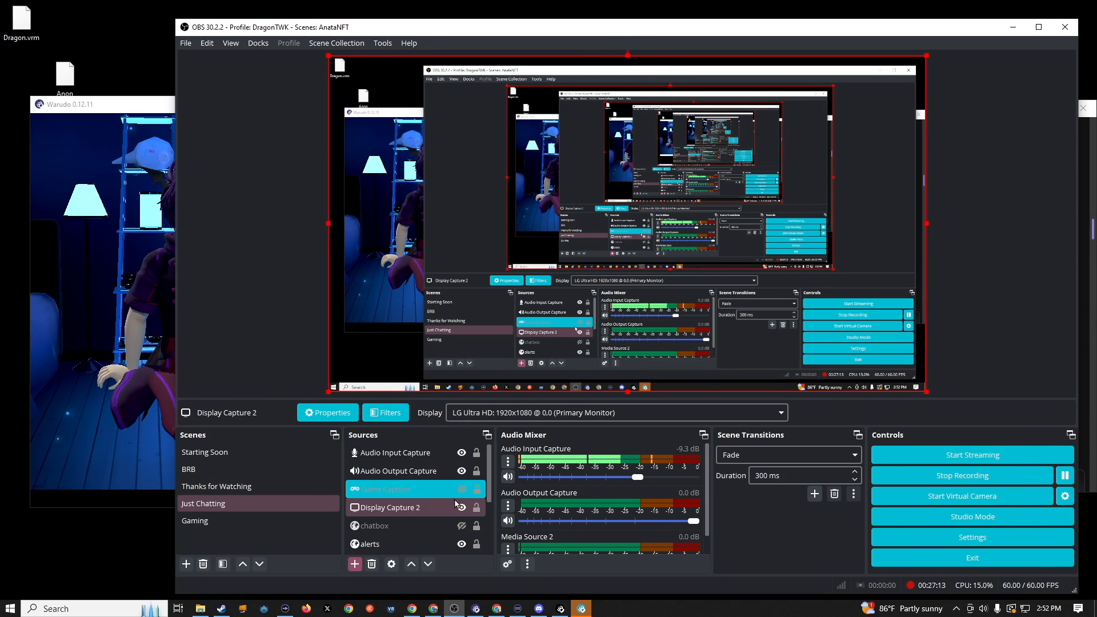
{"action": "left_click", "coordinate": [357, 564]}
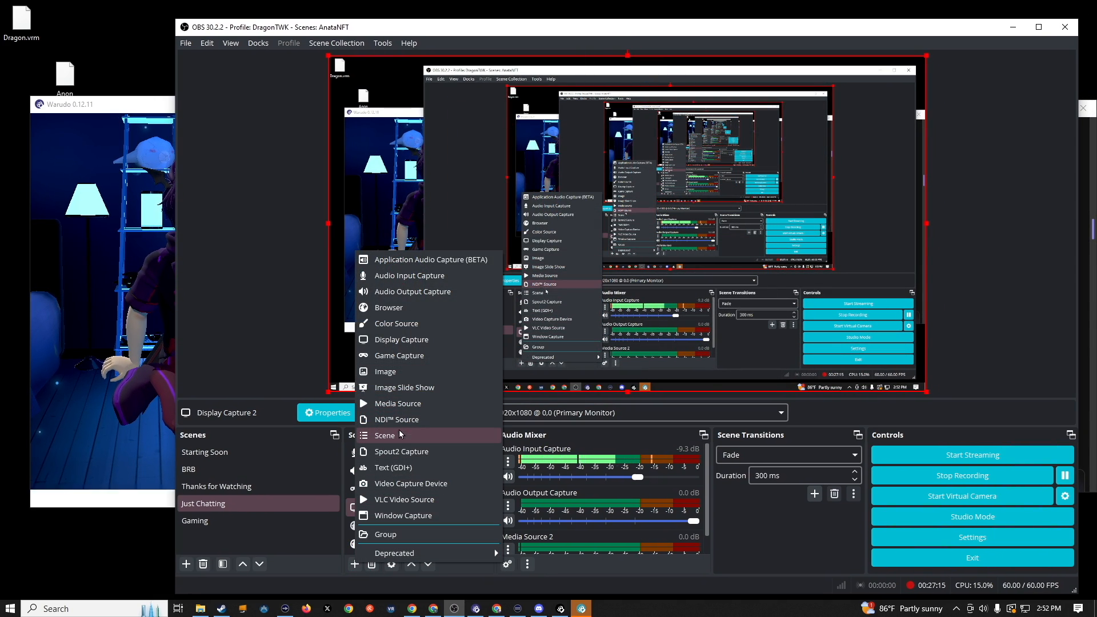
{"action": "left_click", "coordinate": [402, 451]}
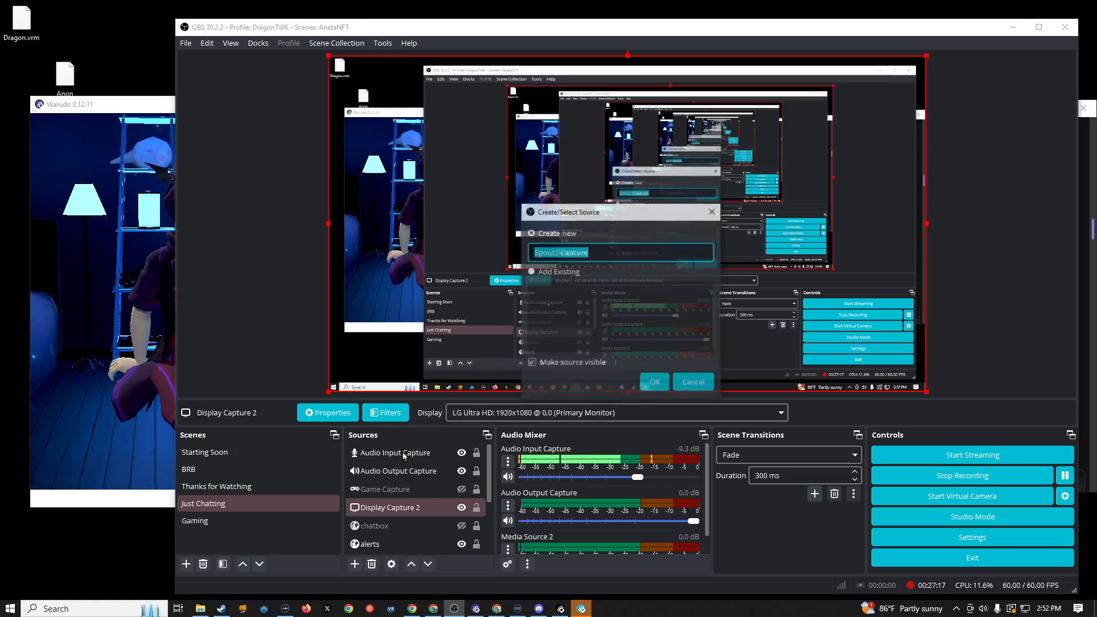
{"action": "left_click", "coordinate": [655, 384]}
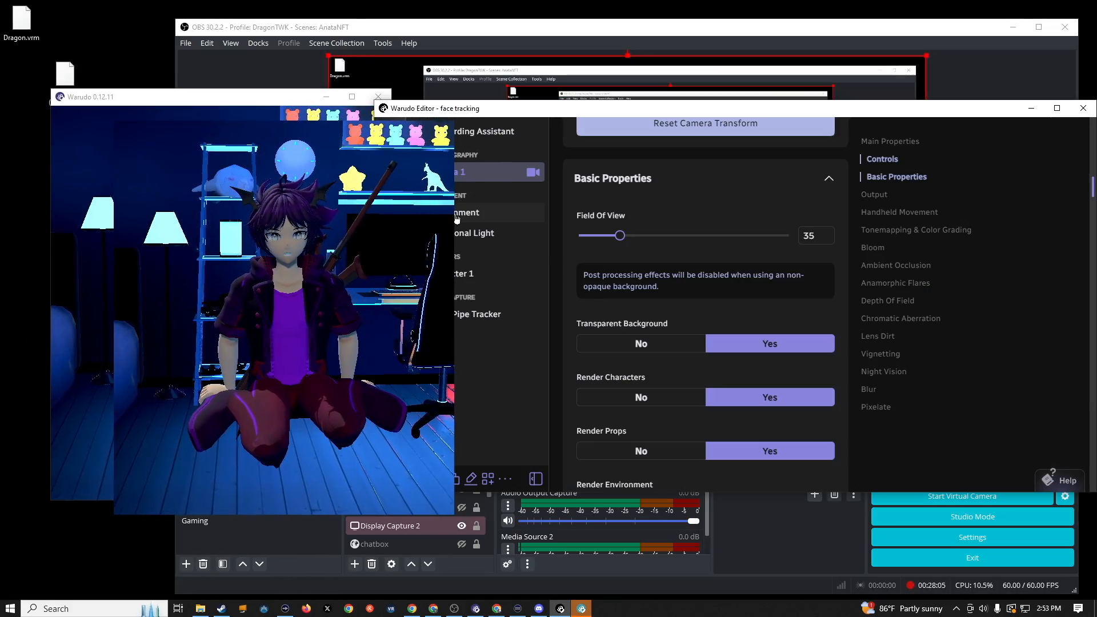
- Switch to the Warudo Editor and disable the Environment so the VR Room background is not rendered
{"action": "left_click", "coordinate": [457, 216]}
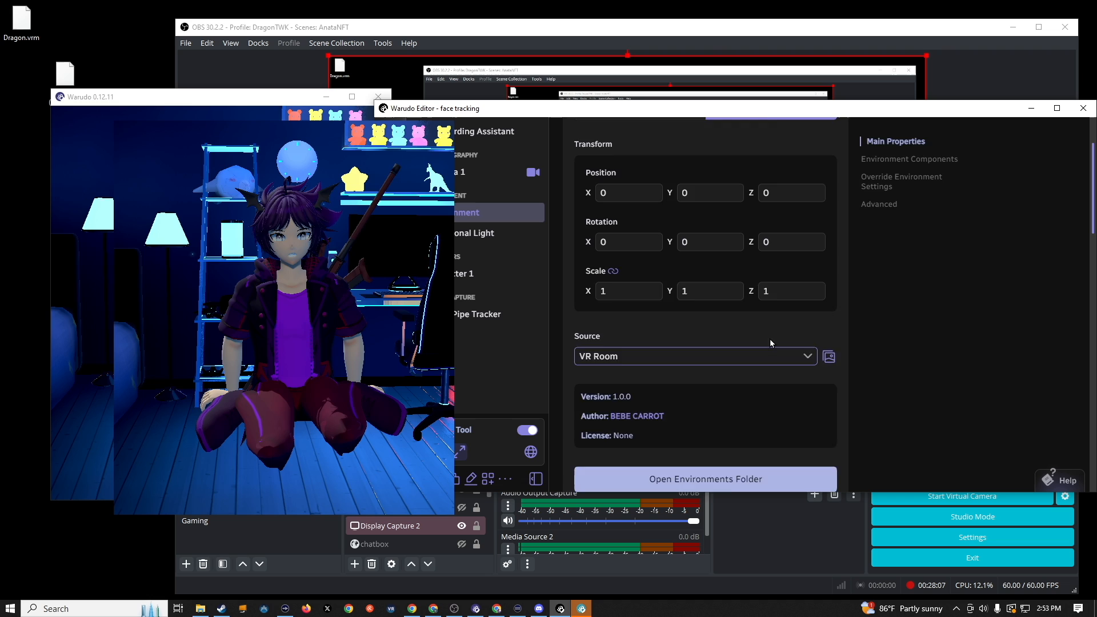
{"action": "scroll", "coordinate": [776, 327], "scroll_direction": "down", "scroll_amount": 2}
{"action": "scroll", "coordinate": [686, 209], "scroll_direction": "up", "scroll_amount": 2}
{"action": "left_click", "coordinate": [643, 206]}
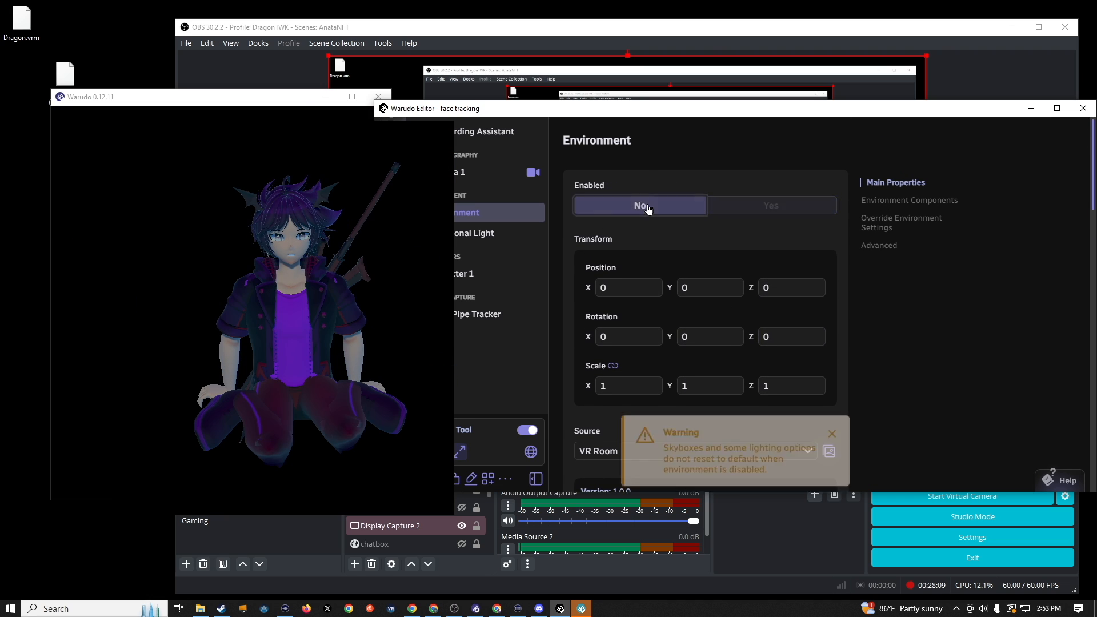
- Switch to OBS and set the Spout2 Capture source's composite mode to Converted Premultiplied Alpha (legacy)
{"action": "left_click", "coordinate": [651, 97]}
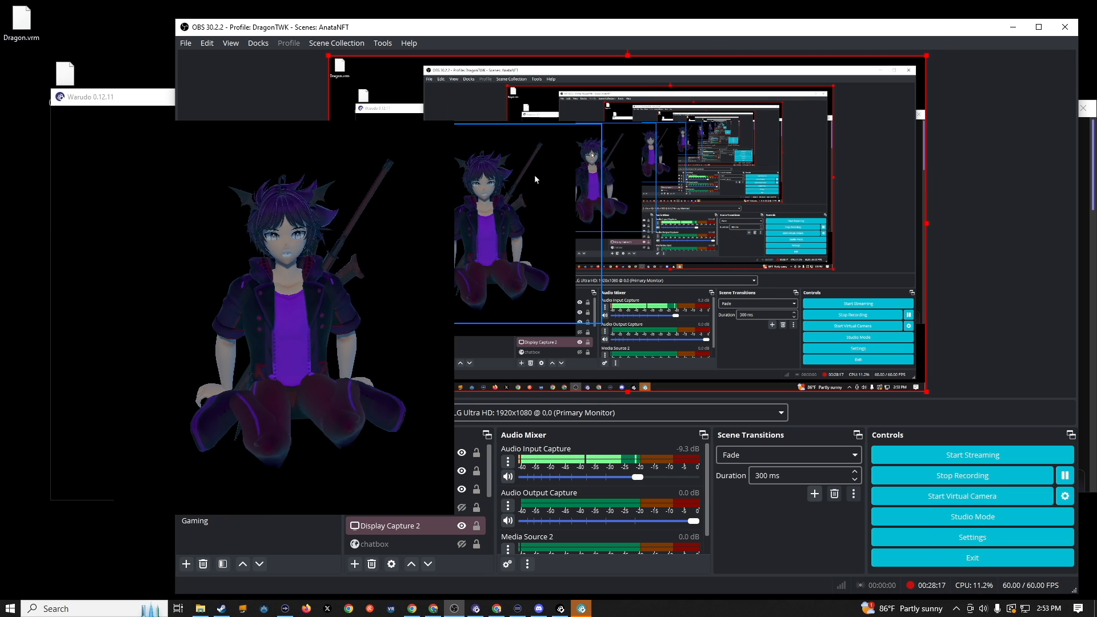
{"action": "left_click", "coordinate": [412, 527]}
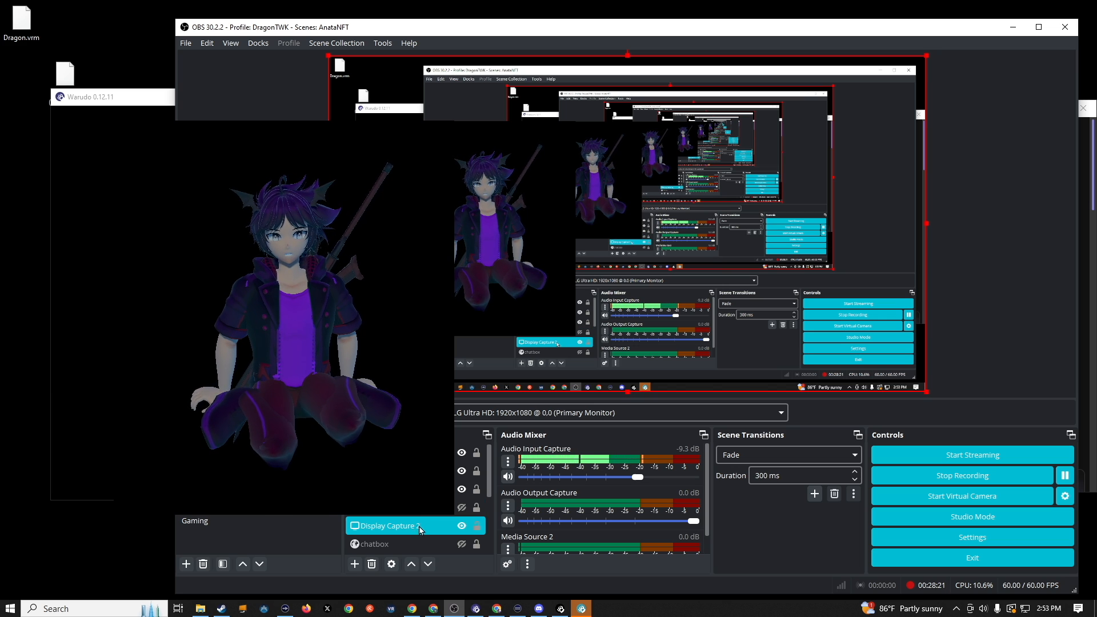
{"action": "right_click", "coordinate": [420, 529]}
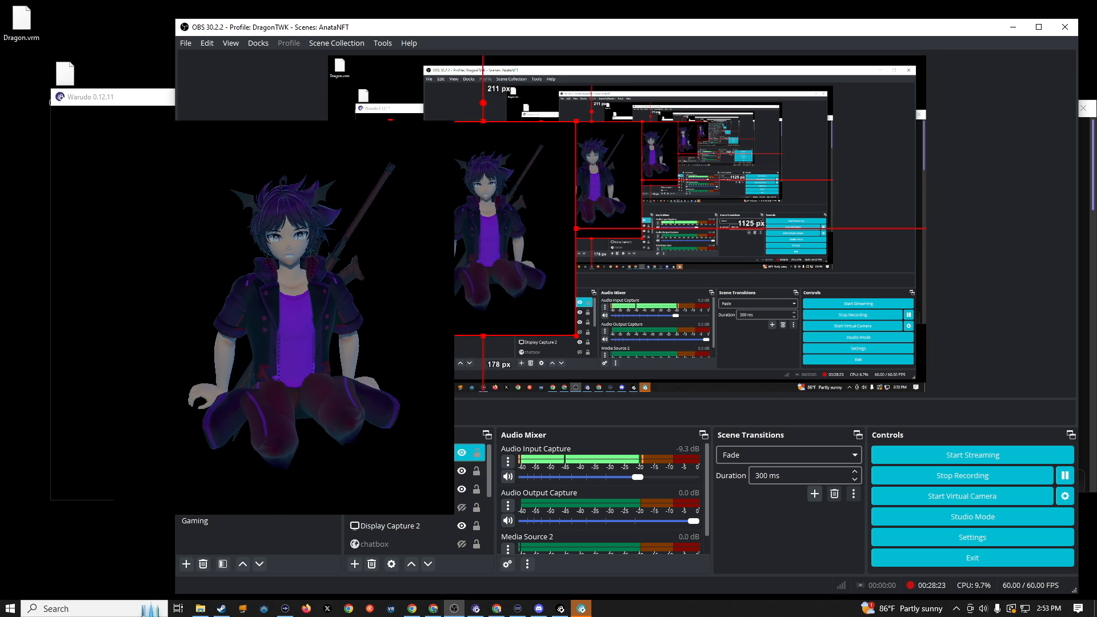
{"action": "left_click", "coordinate": [485, 439]}
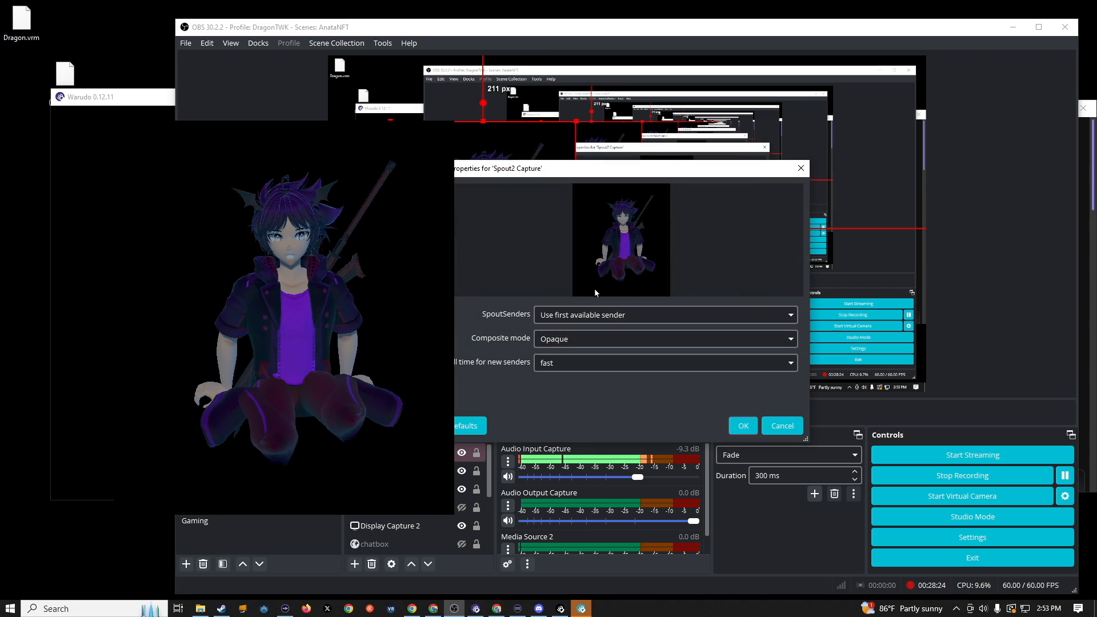
{"action": "left_click", "coordinate": [617, 338]}
{"action": "left_click", "coordinate": [595, 368]}
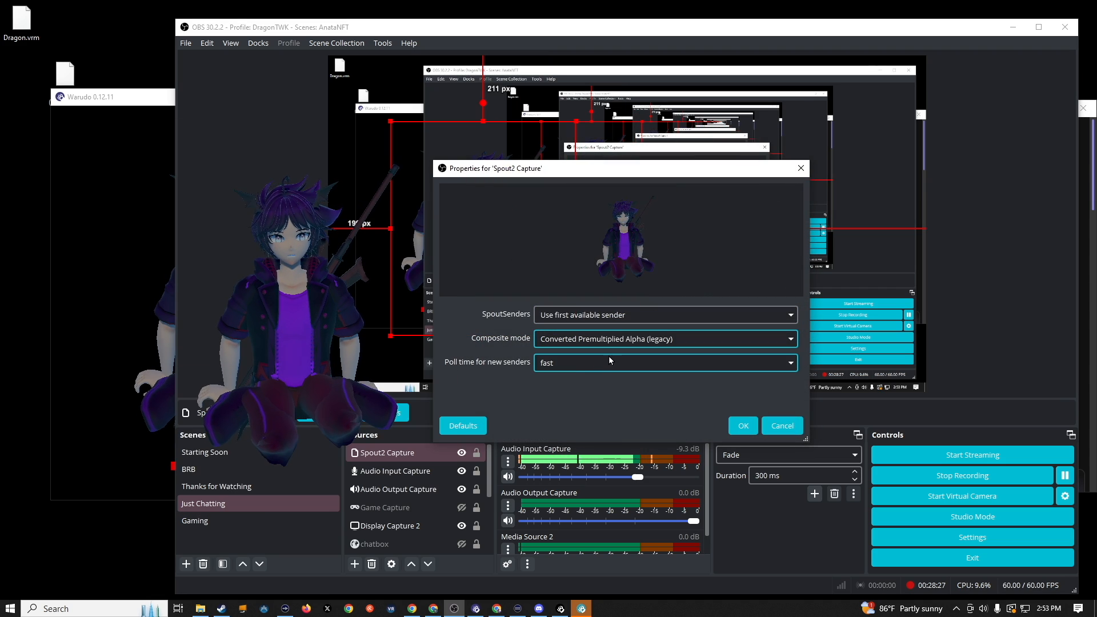
{"action": "left_click", "coordinate": [743, 426]}
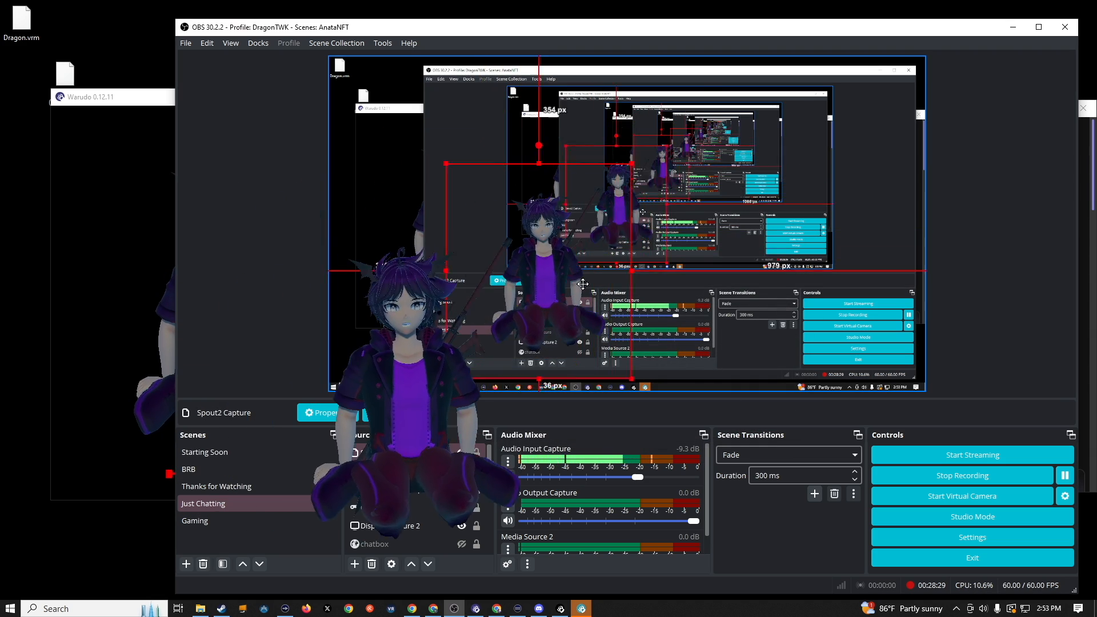
- Move the Spout2 Capture to the lower-left part of the canvas and enlarge it
{"action": "left_click_drag", "start_coordinate": [608, 291], "coordinate": [430, 378]}
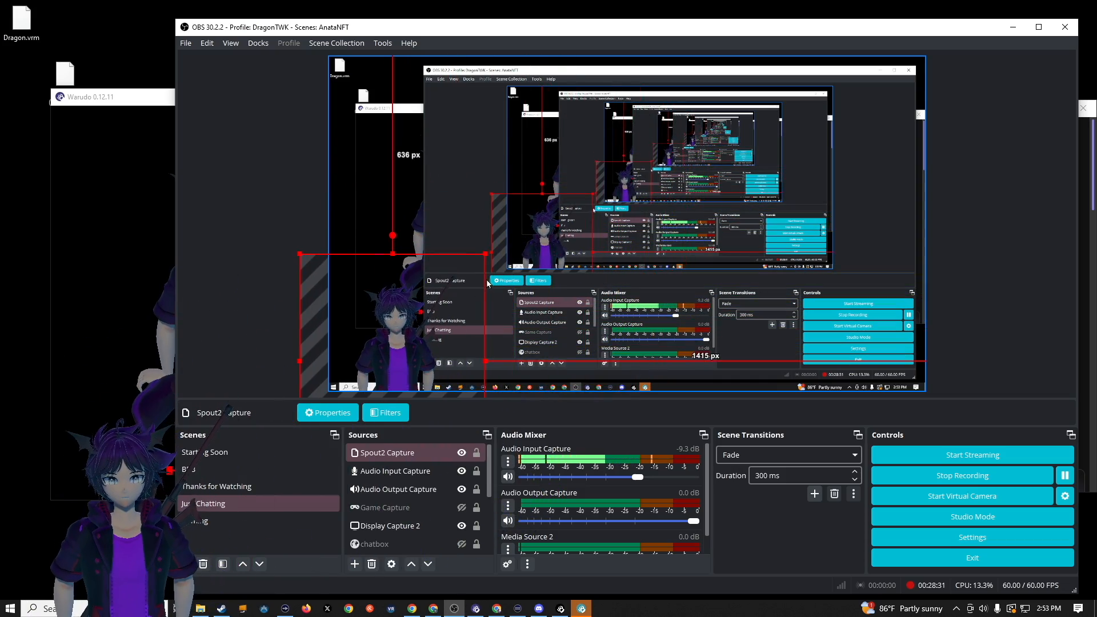
{"action": "left_click_drag", "start_coordinate": [486, 254], "coordinate": [889, 92]}
{"action": "left_click_drag", "start_coordinate": [613, 188], "coordinate": [438, 188]}
- Maximize the Warudo output window, then resize the Spout2 Capture in OBS and place it in the canvas's lower-right corner
{"action": "left_click", "coordinate": [152, 99]}
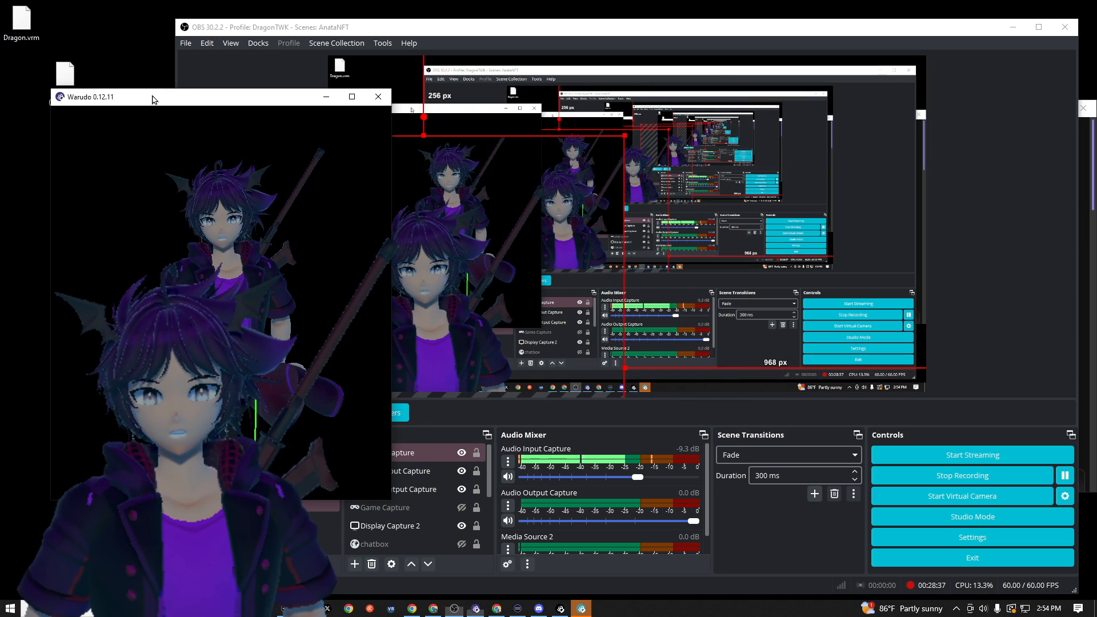
{"action": "left_click", "coordinate": [351, 97]}
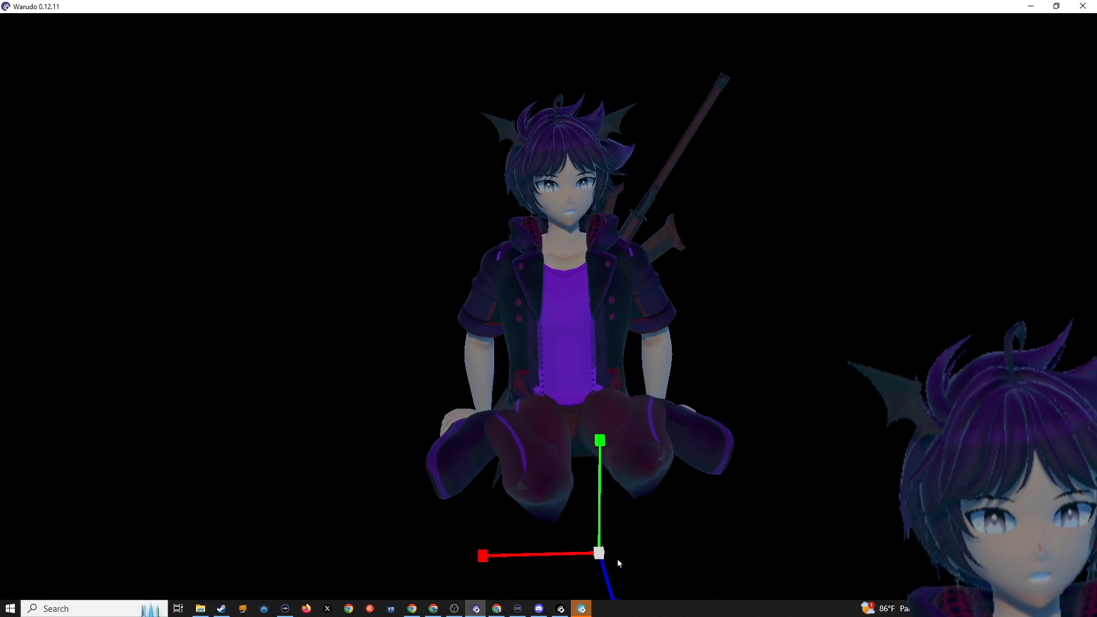
{"action": "left_click", "coordinate": [455, 609]}
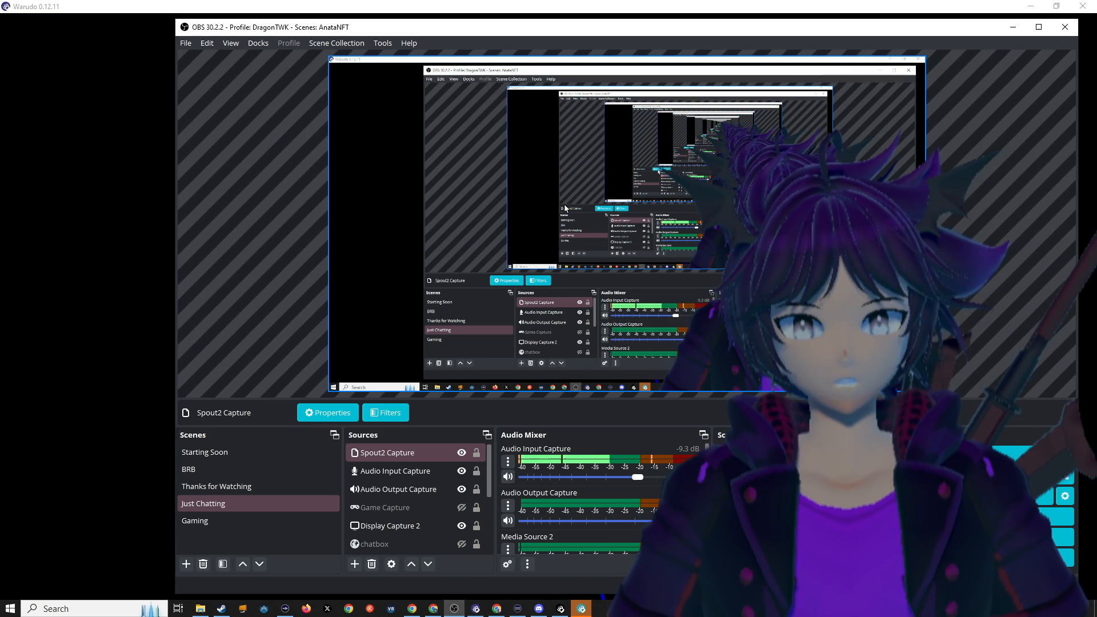
{"action": "left_click_drag", "start_coordinate": [511, 202], "coordinate": [568, 280]}
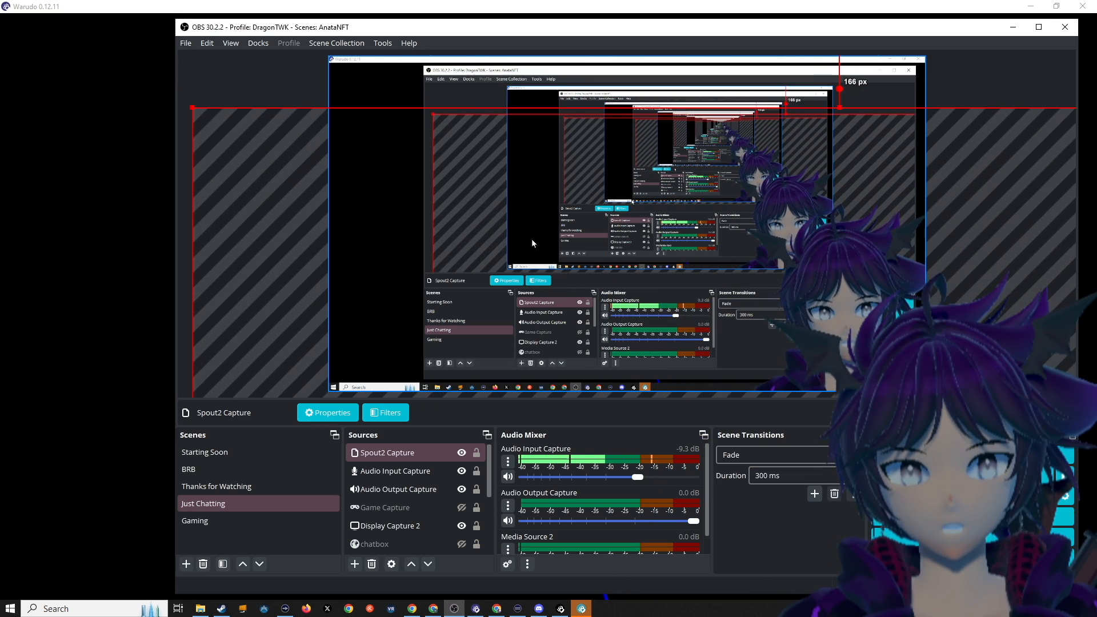
{"action": "left_click_drag", "start_coordinate": [193, 107], "coordinate": [571, 309]}
{"action": "left_click_drag", "start_coordinate": [961, 352], "coordinate": [738, 150]}
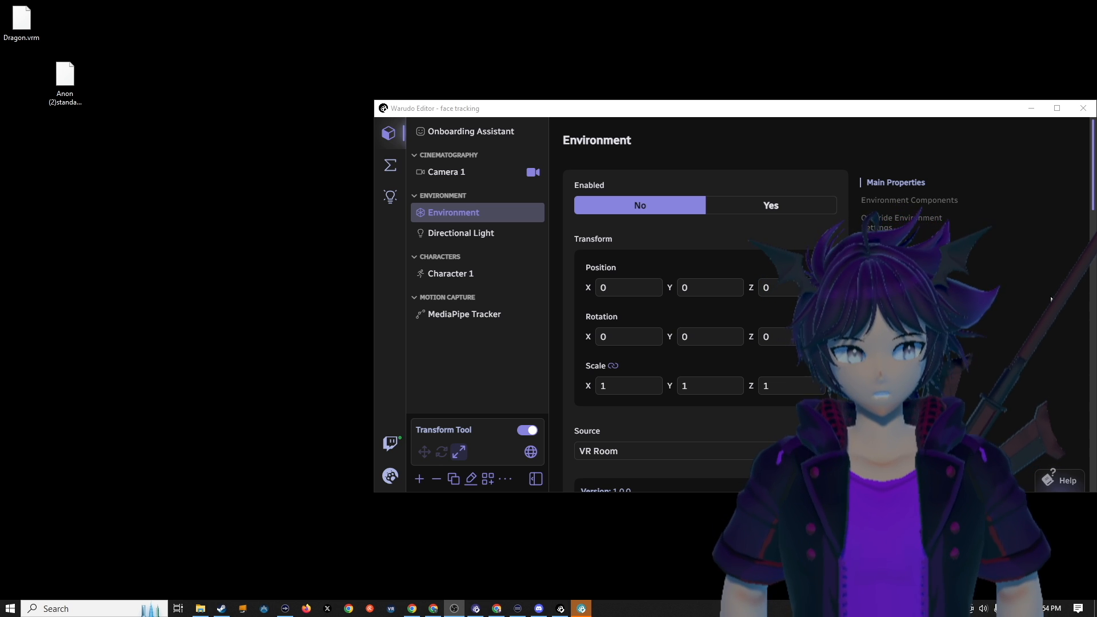
- Move the Warudo Editor window farther away from the avatar overlay
{"action": "left_click_drag", "start_coordinate": [810, 109], "coordinate": [724, 92]}
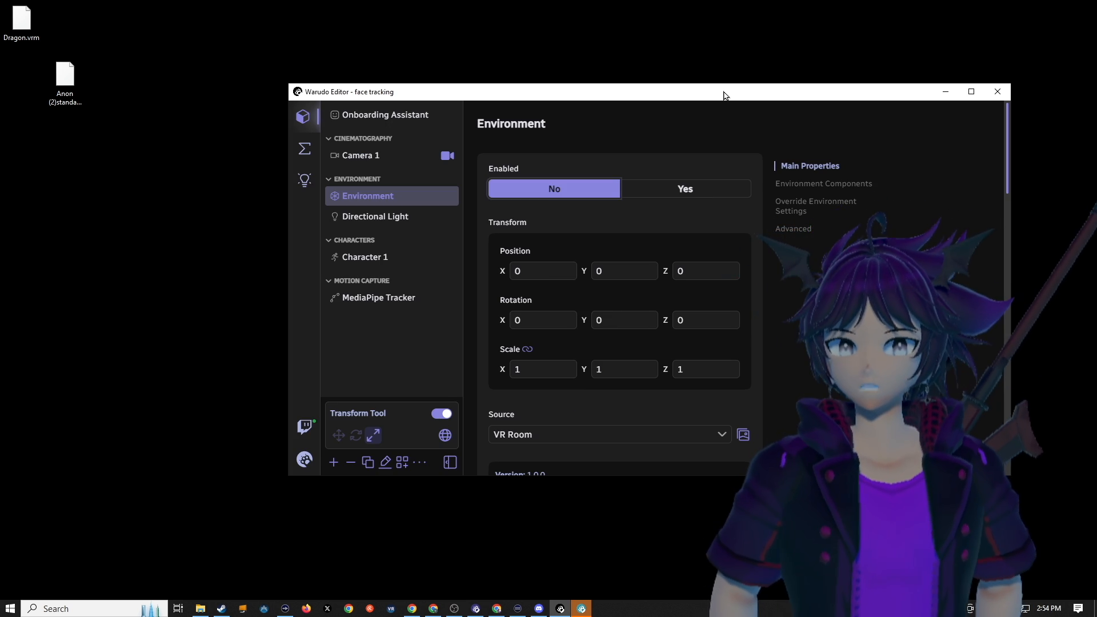